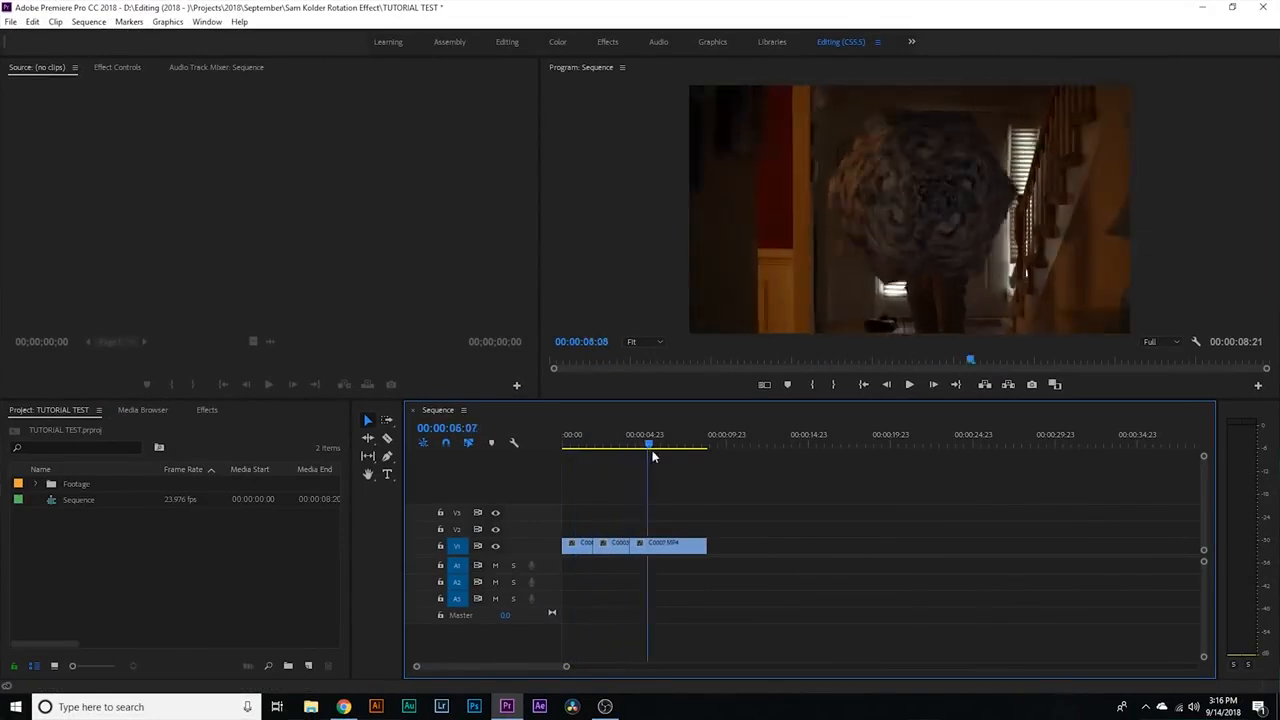
# - Replace the three clips in the Premiere Pro sequence with a linked After Effects composition
pyautogui.moveTo(702, 518); pyautogui.dragTo(580, 550)
pyautogui.rightClick(580, 549)
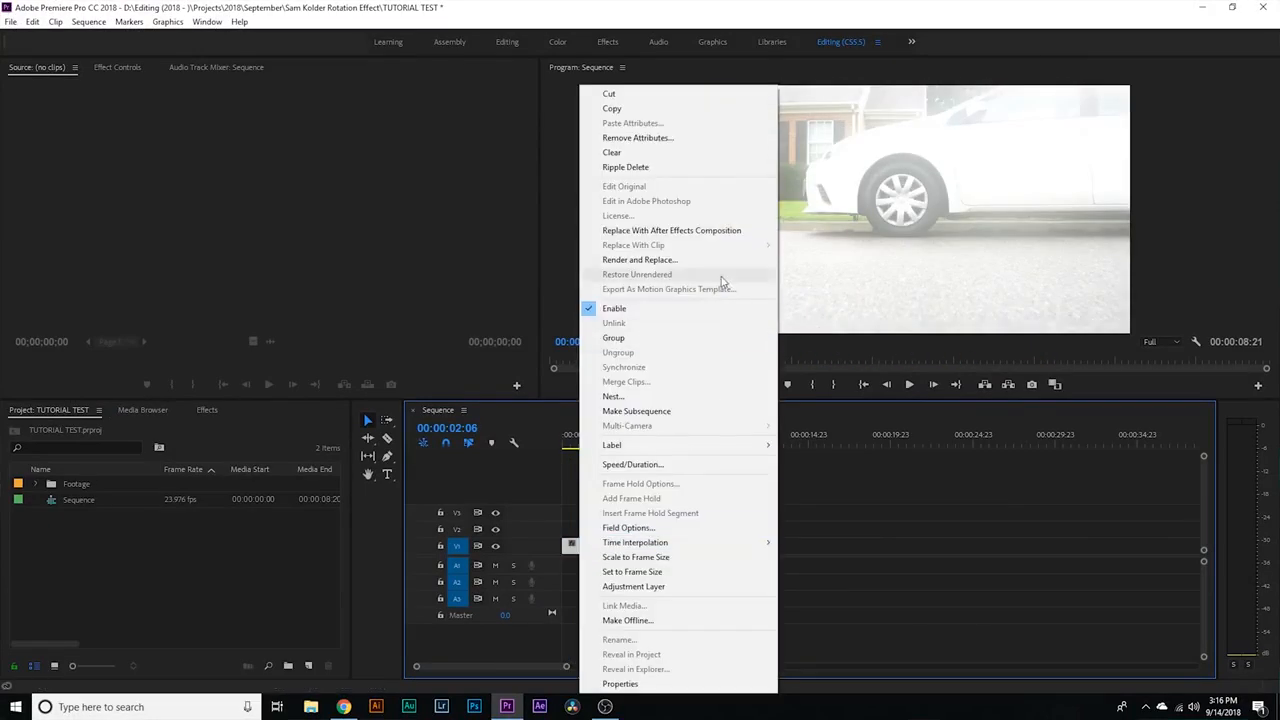
pyautogui.click(660, 230)
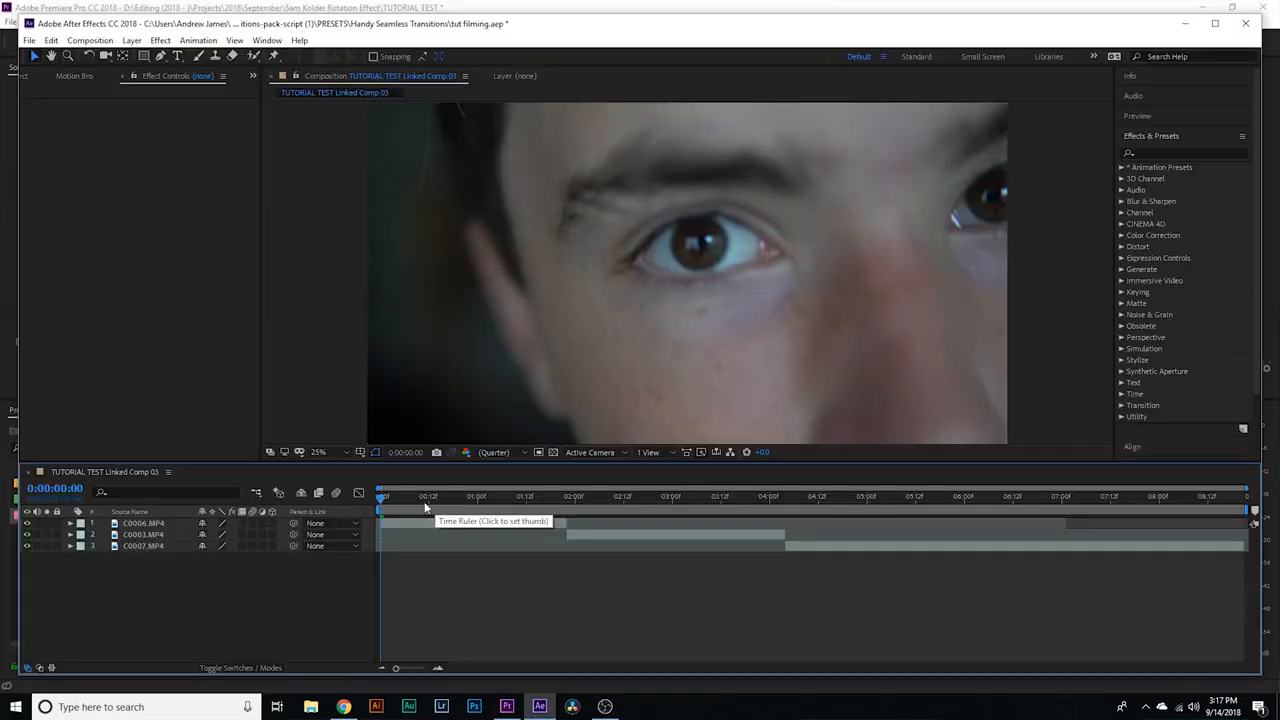
# - Apply a Curves effect to the C0003.MP4 layer and pull the RGB curve down to darken the washed-out car shot
pyautogui.click(637, 536)
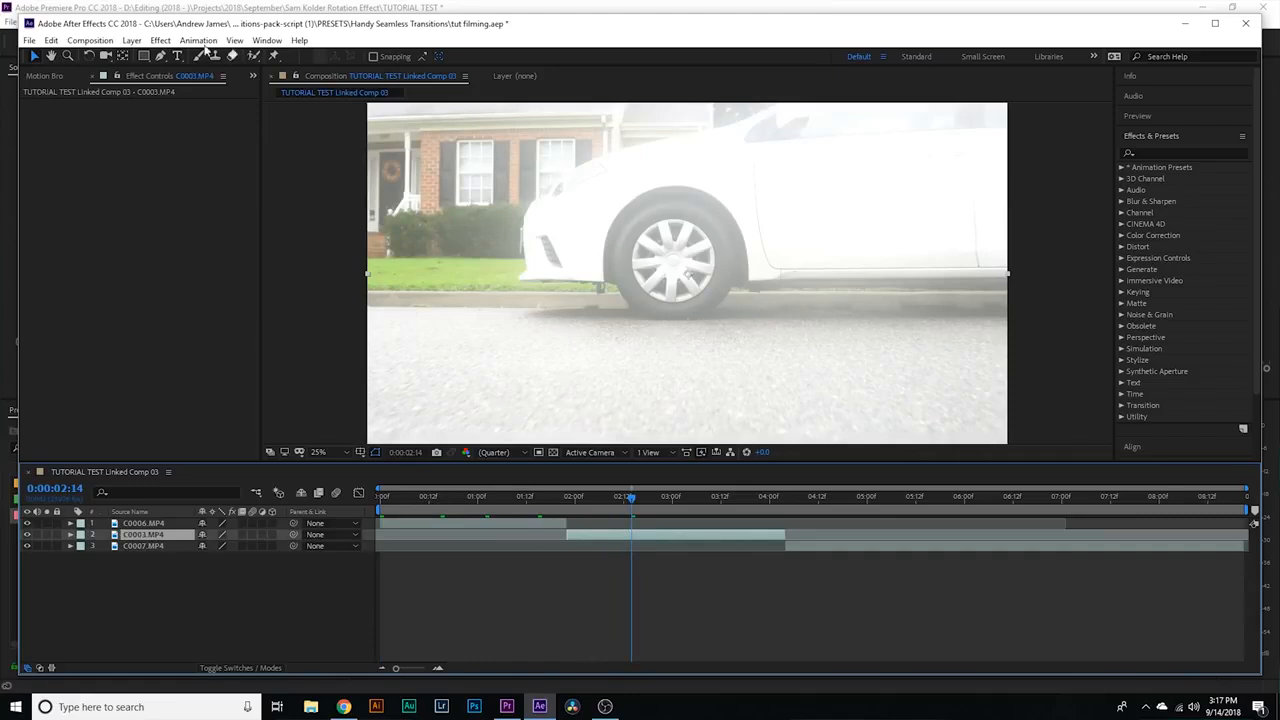
pyautogui.click(160, 41)
pyautogui.click(160, 41)
pyautogui.click(160, 41)
pyautogui.moveTo(203, 178)
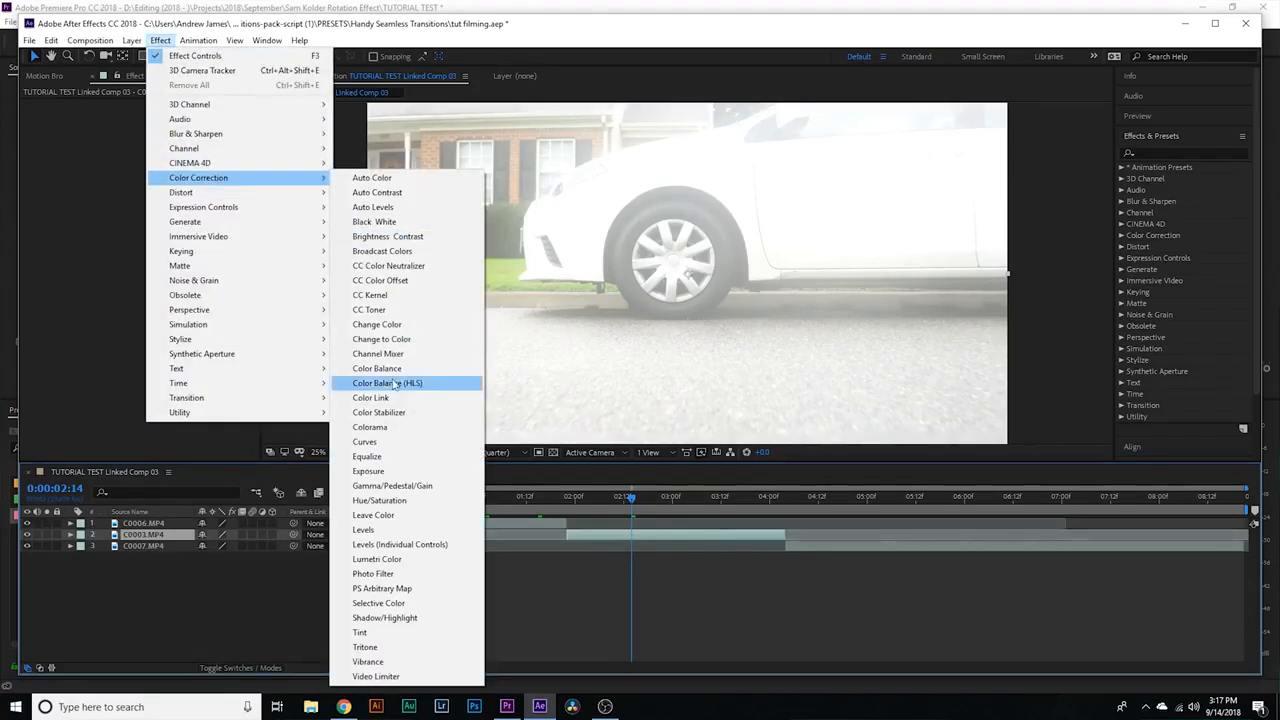
pyautogui.click(392, 443)
pyautogui.moveTo(125, 247); pyautogui.dragTo(156, 285)
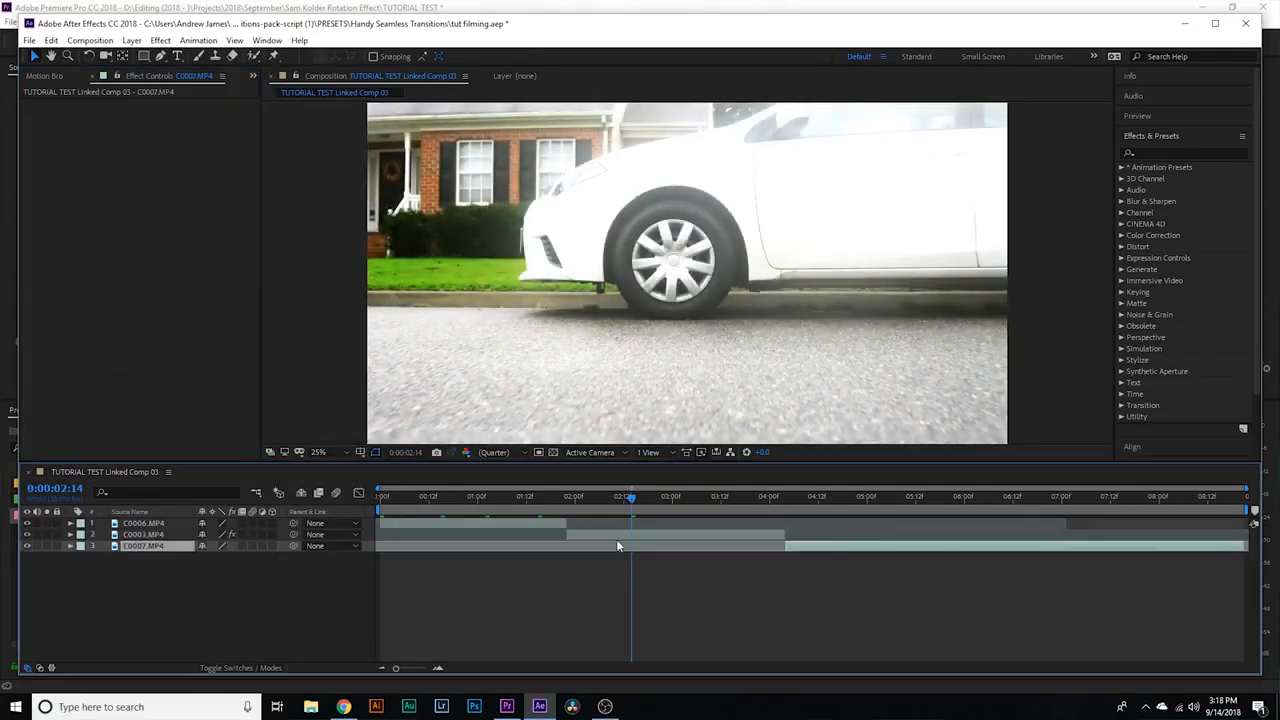
# - Duplicate the C0003.MP4 layer and freeze the upper copy on the clip's first visible frame
pyautogui.click(618, 534)
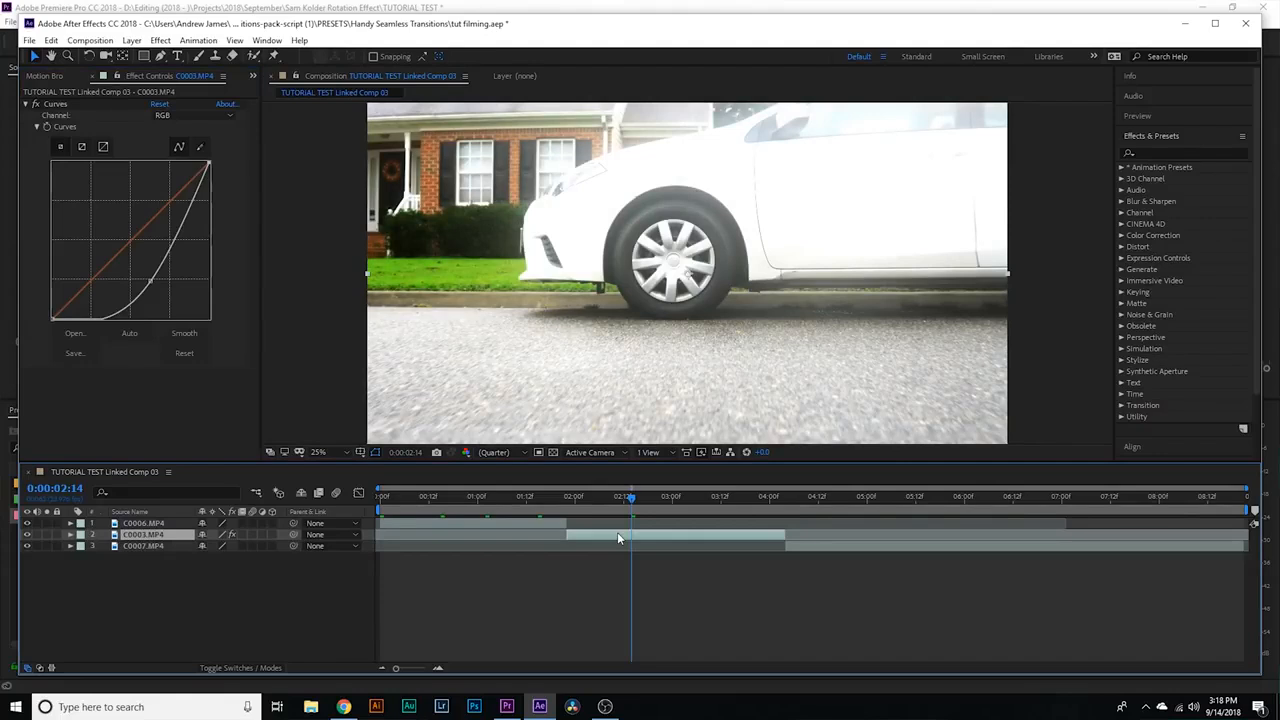
pyautogui.hotkey('ctrl', 'd')
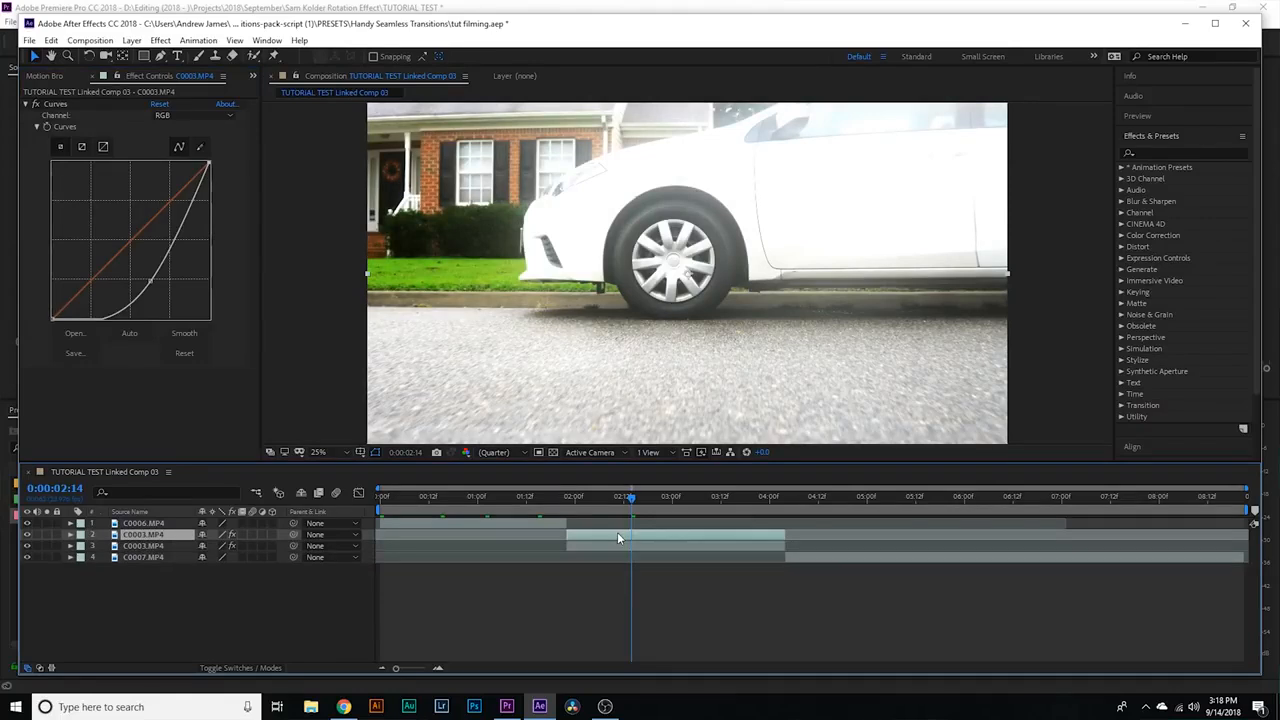
pyautogui.press('i')
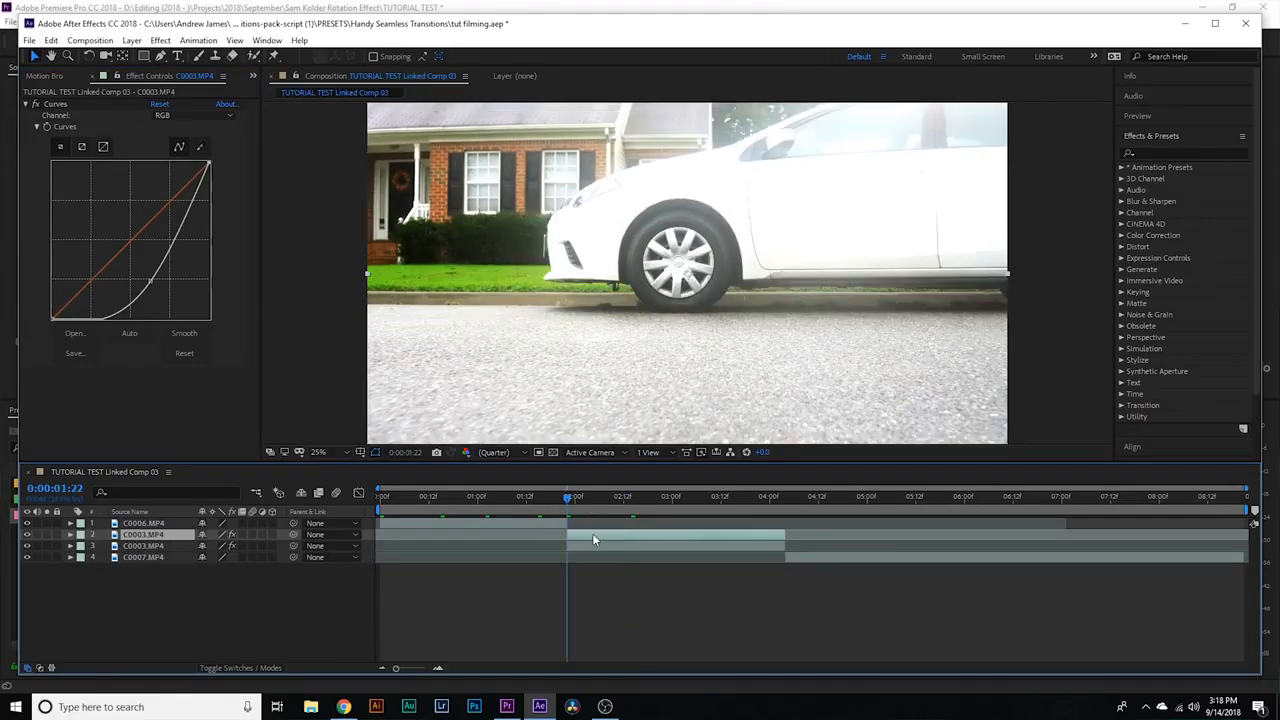
pyautogui.rightClick(593, 537)
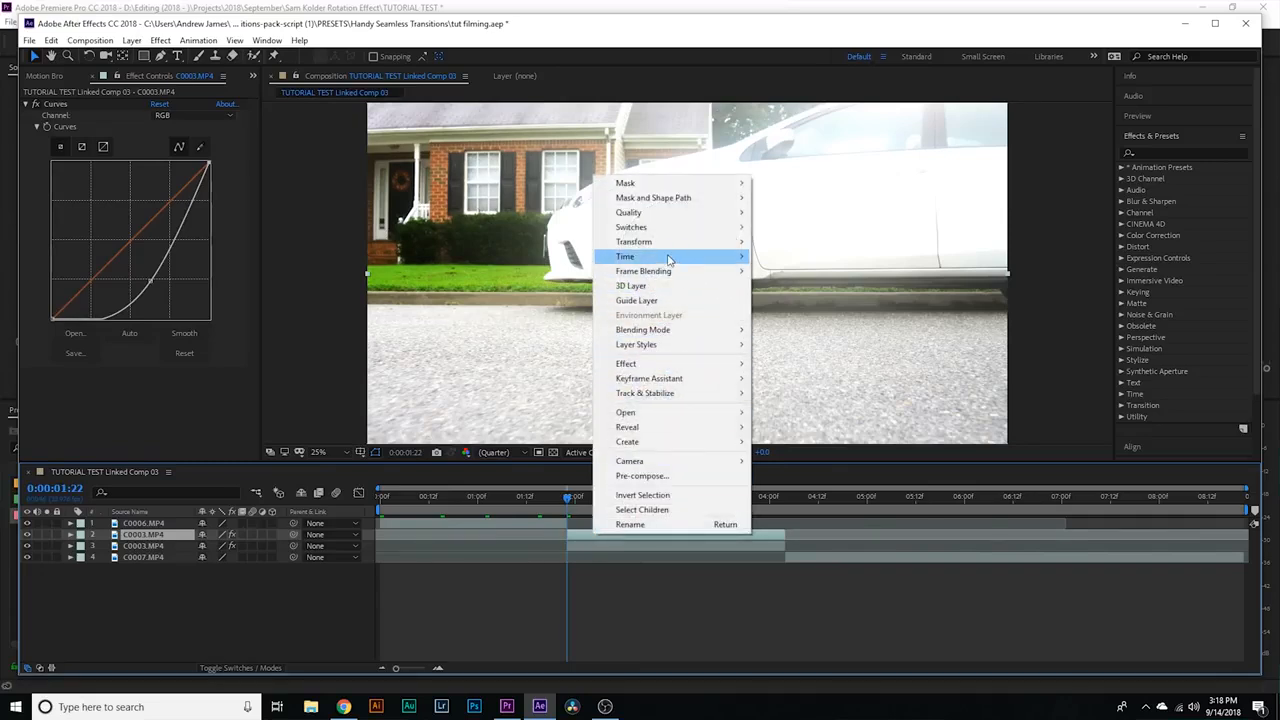
pyautogui.moveTo(670, 260)
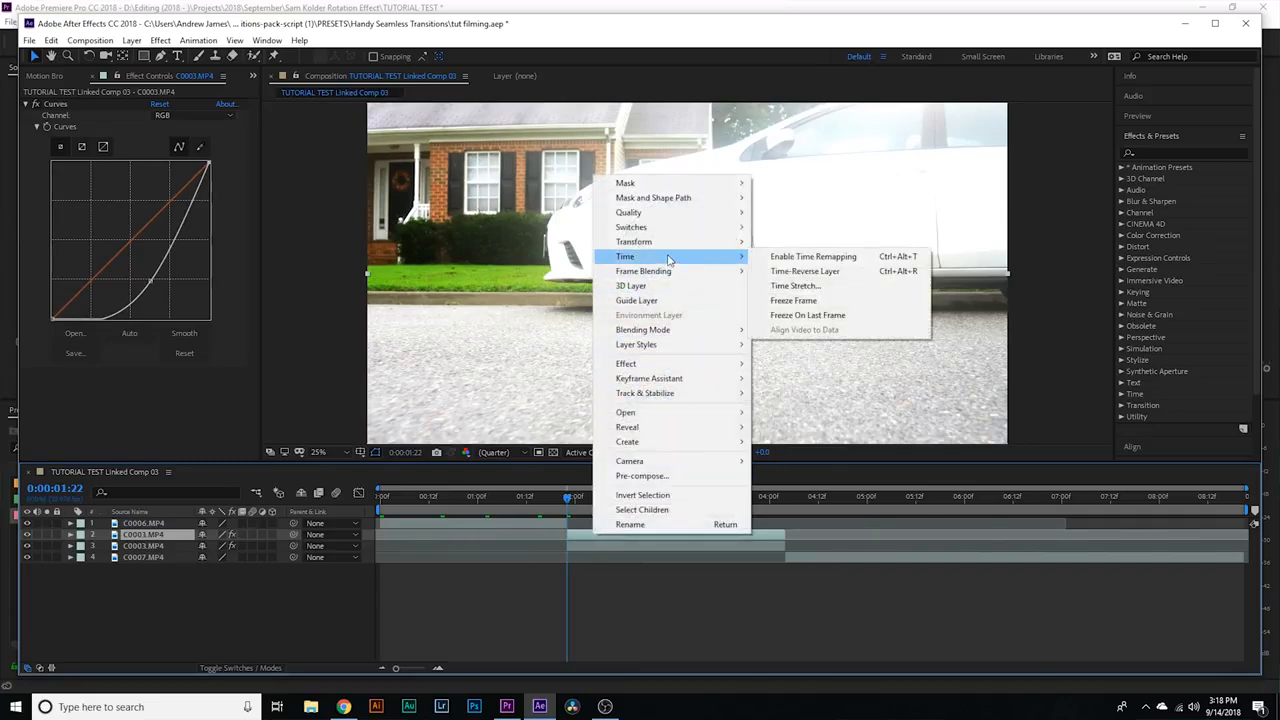
pyautogui.click(818, 303)
# - Draw an elliptical mask on the frozen C0003.MP4 layer that fits tightly around the car's hubcap
pyautogui.moveTo(571, 511)
pyautogui.mouseDown()
pyautogui.moveTo(750, 509)
pyautogui.moveTo(567, 509)
pyautogui.mouseUp()
pyautogui.scroll(4, 714, 269)
pyautogui.press('h')
pyautogui.moveTo(724, 217); pyautogui.dragTo(698, 270)
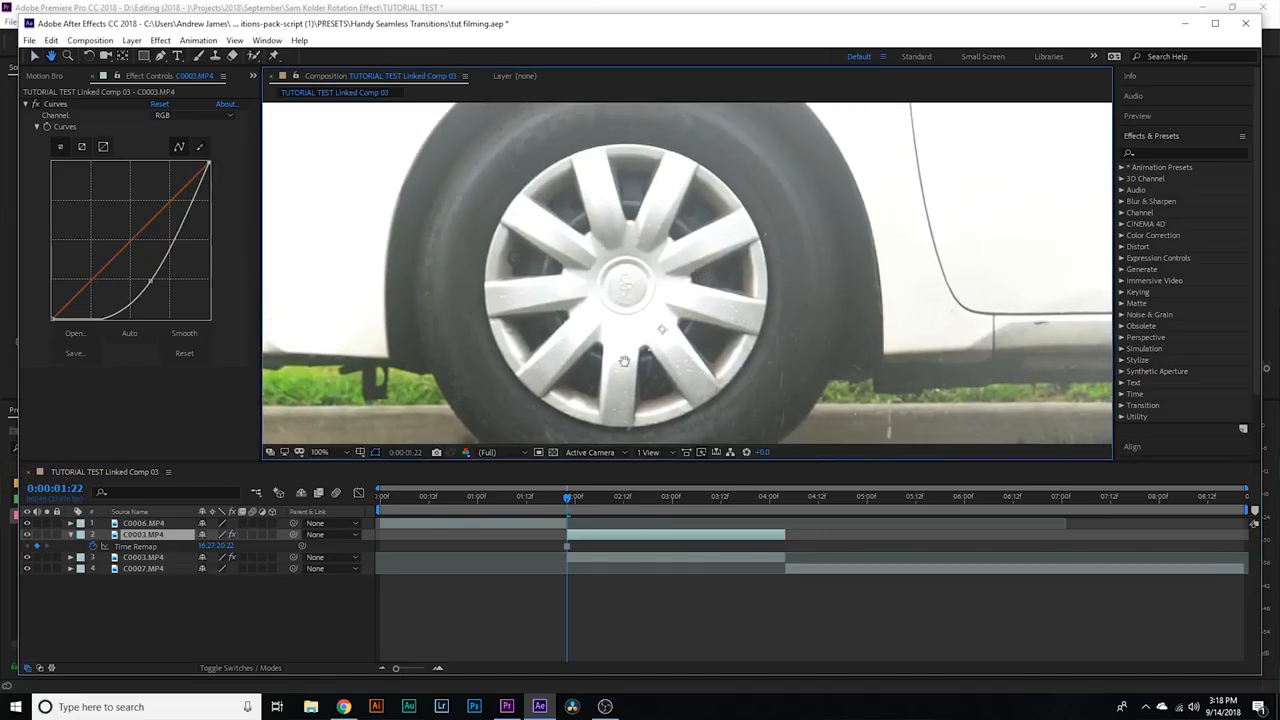
pyautogui.press('v')
pyautogui.click(145, 57)
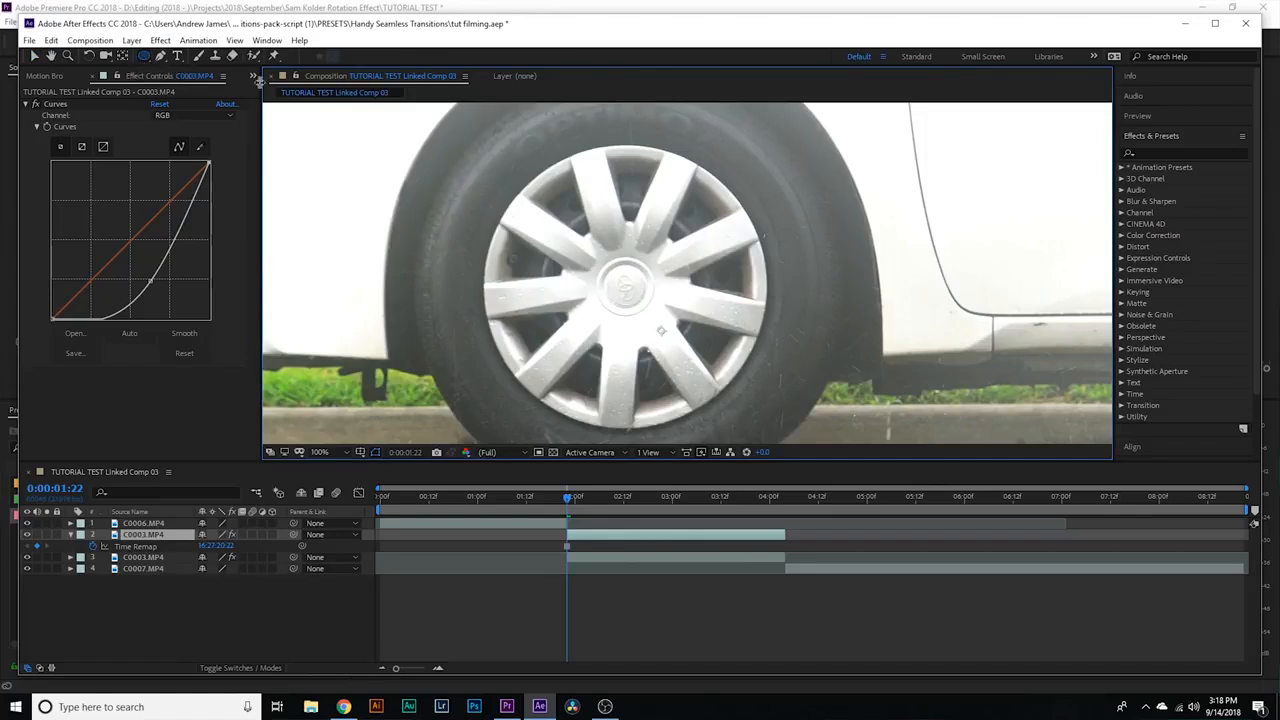
pyautogui.moveTo(556, 162); pyautogui.dragTo(811, 428)
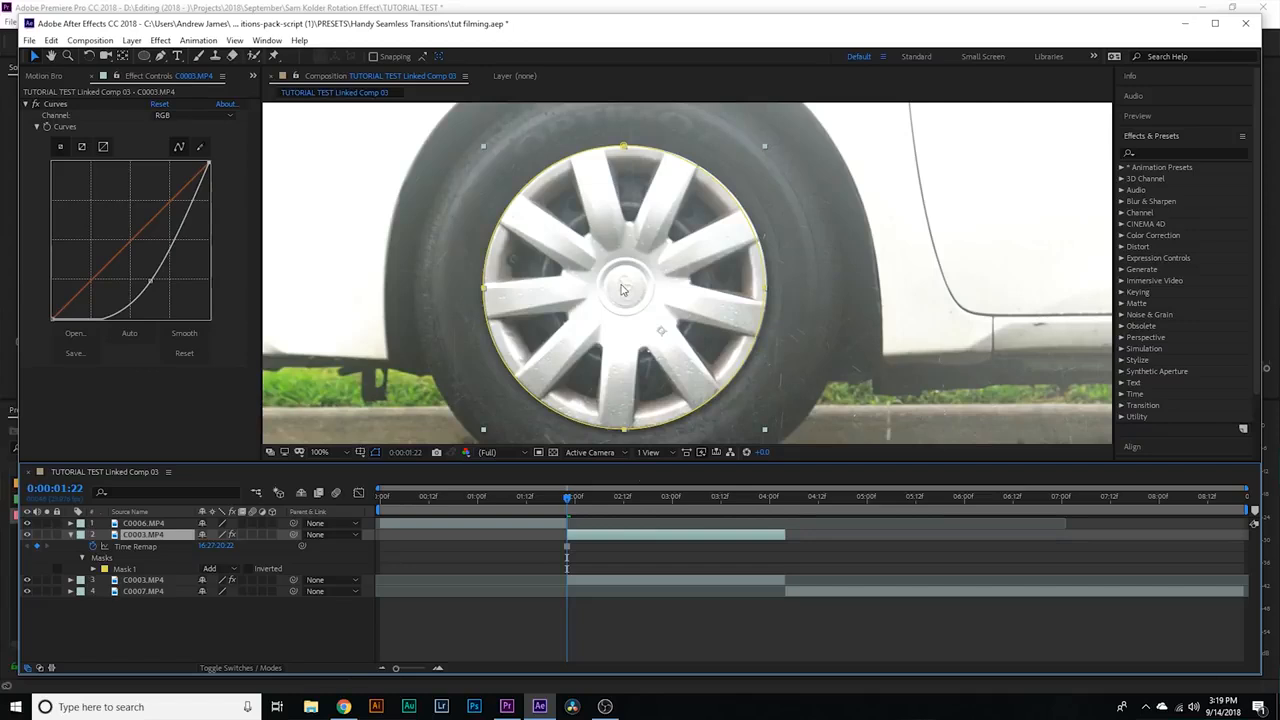
# - Place the masked layer's anchor point at the hubcap's centre and pre-compose the layer, moving all attributes into the new composition
pyautogui.press('y')
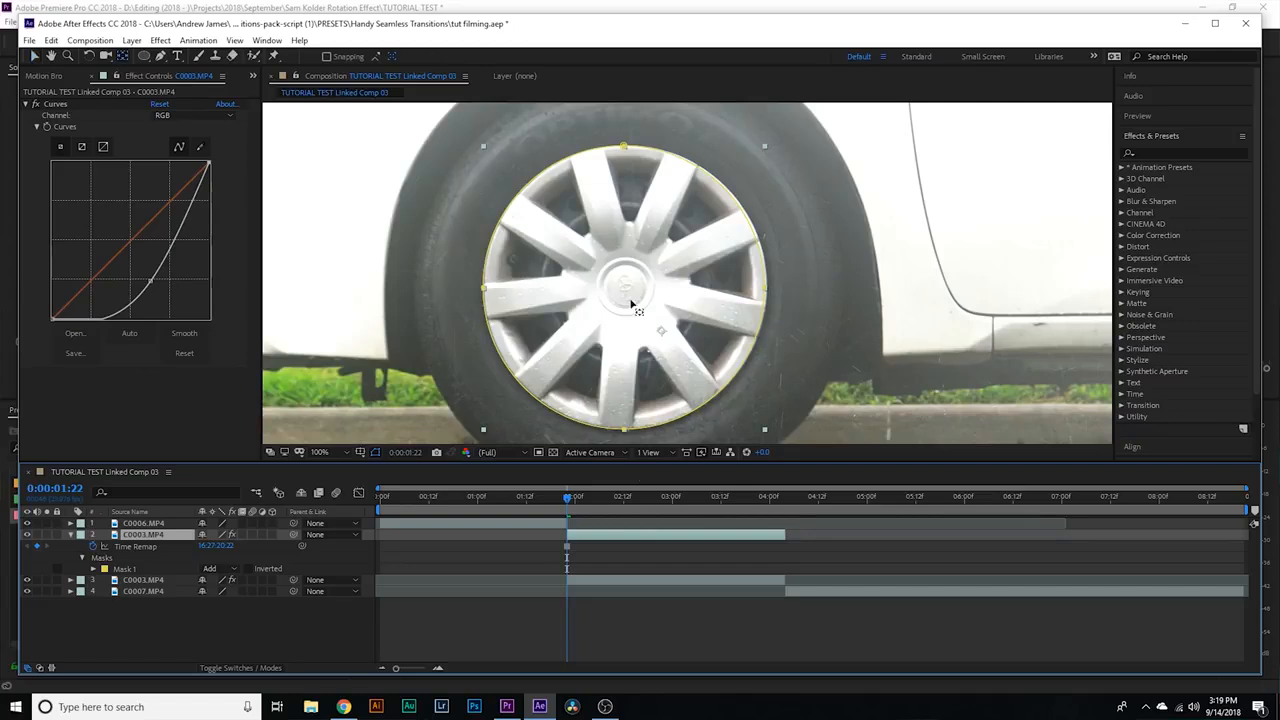
pyautogui.moveTo(662, 331); pyautogui.dragTo(627, 292)
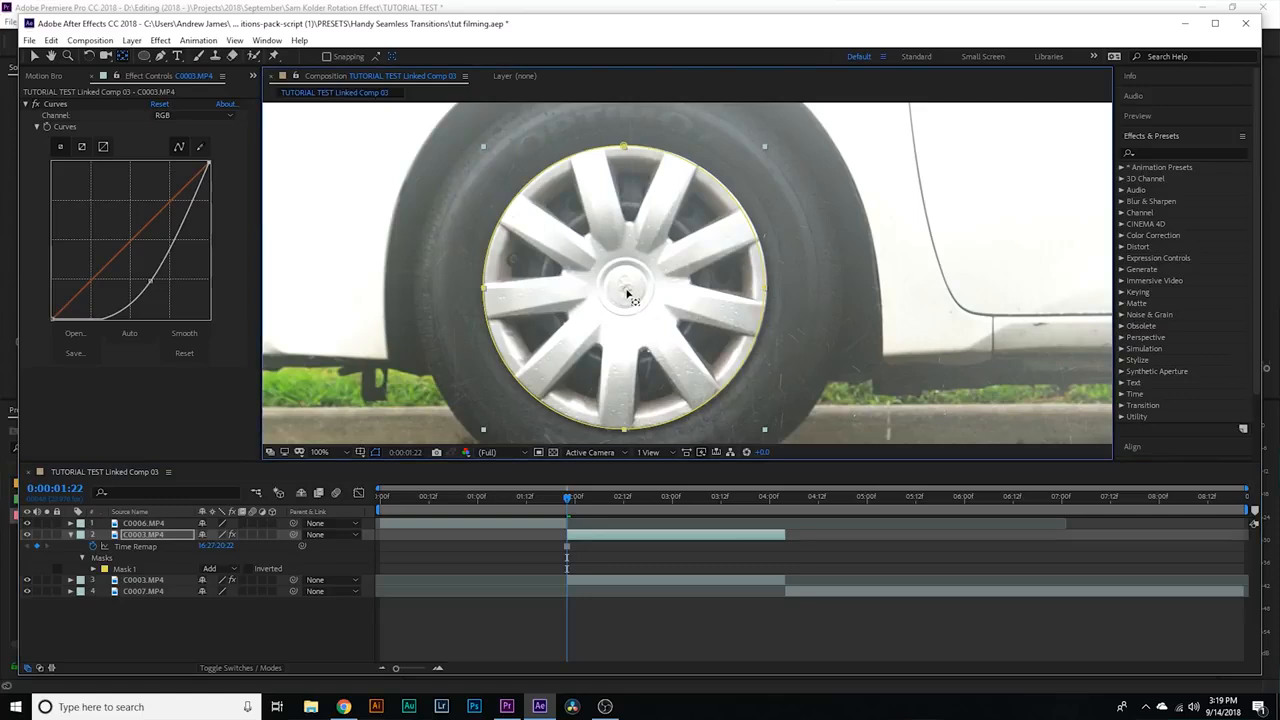
pyautogui.rightClick(595, 535)
pyautogui.click(620, 488)
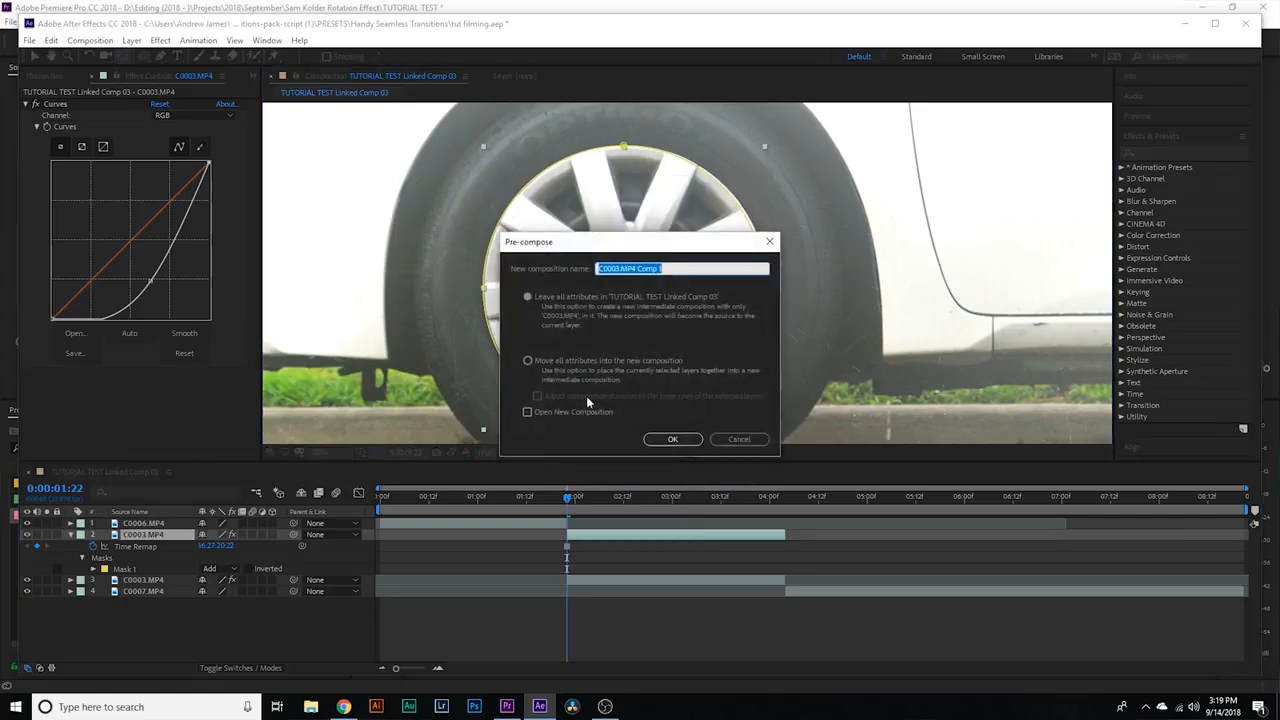
pyautogui.click(527, 361)
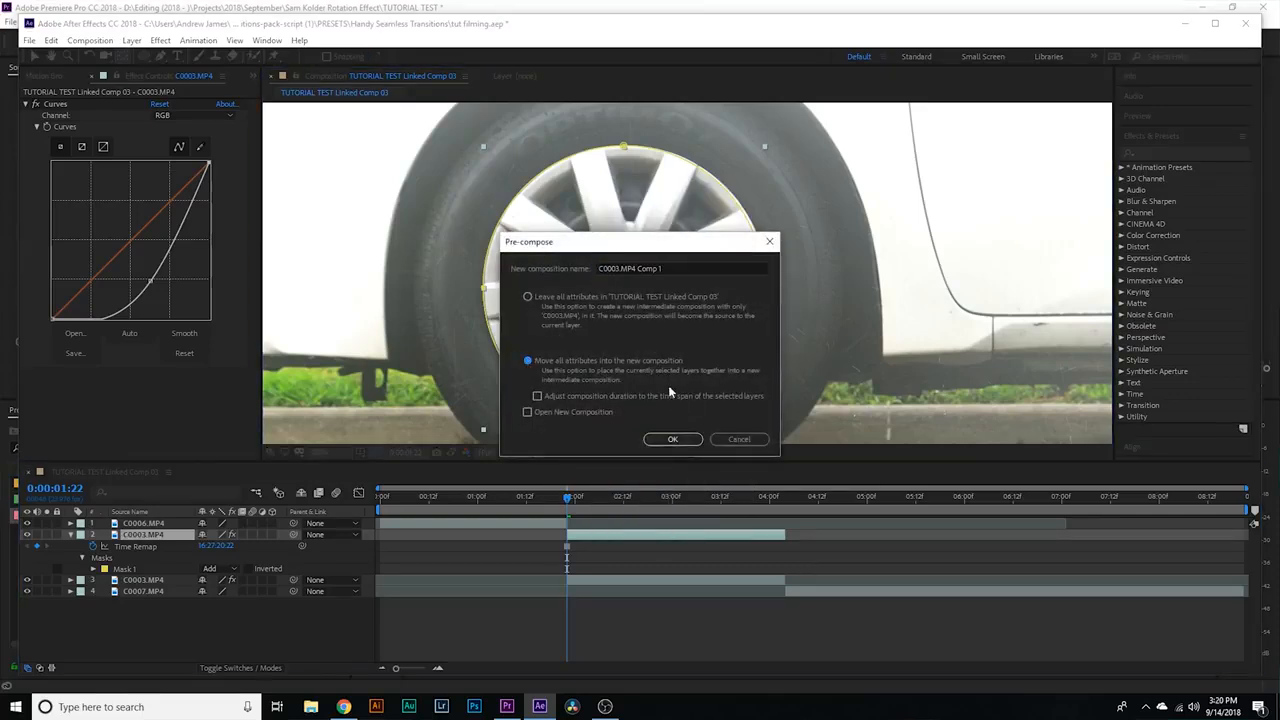
pyautogui.click(672, 440)
# - Run the 3D Camera Tracker on the unmasked C0003.MP4 layer
pyautogui.click(637, 546)
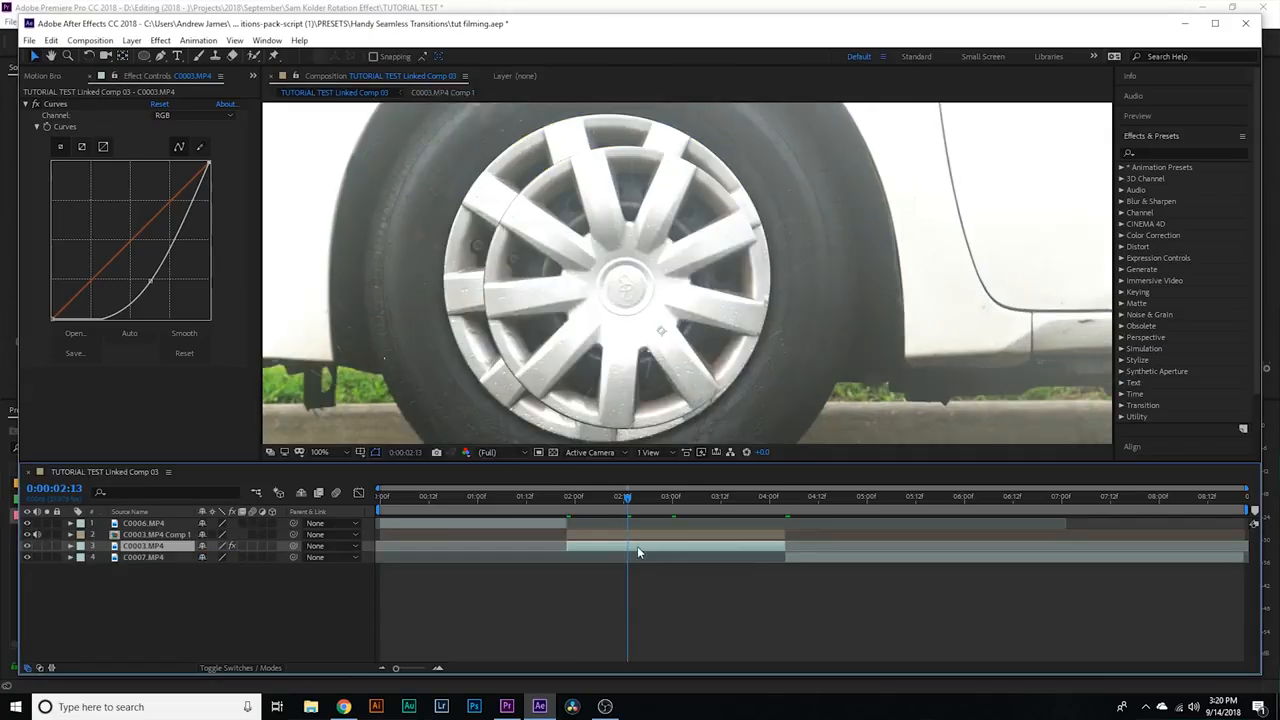
pyautogui.rightClick(637, 546)
pyautogui.moveTo(695, 414)
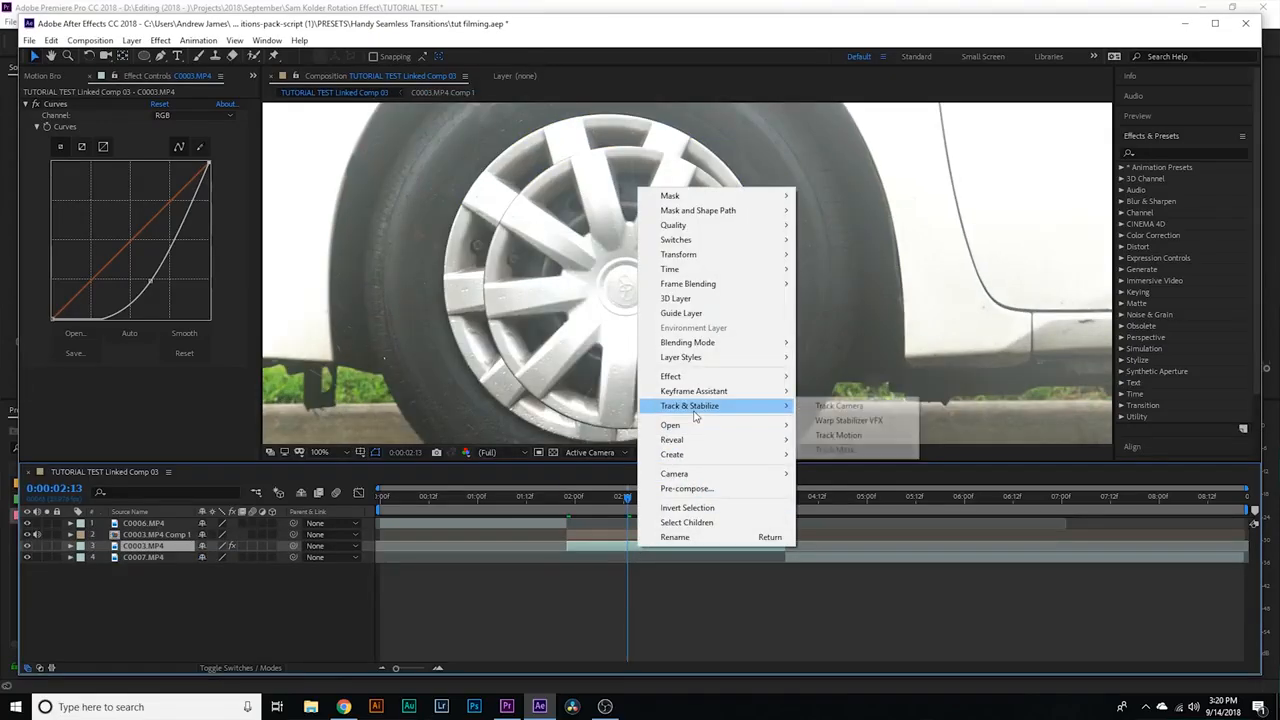
pyautogui.click(818, 407)
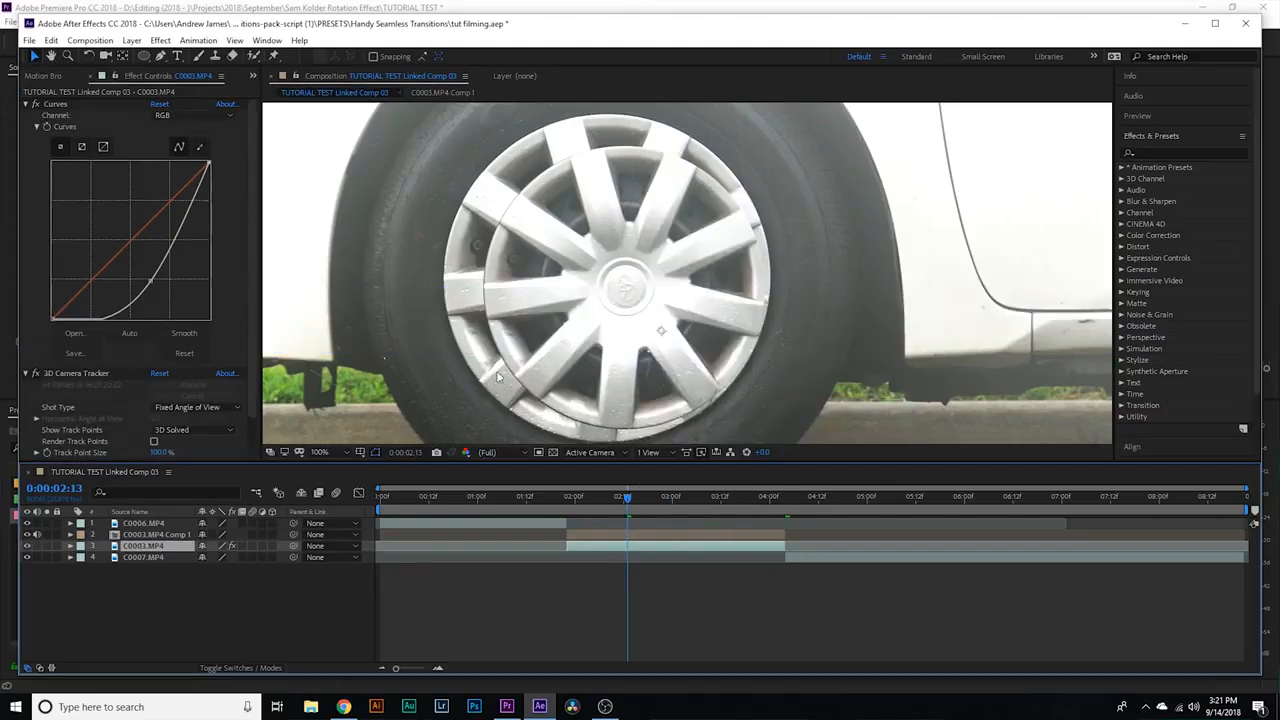
# - Hide the C0003.MP4 Comp 1 layer and set the 3D Camera Tracker's track point size on C0003.MP4 to 122%
pyautogui.click(617, 534)
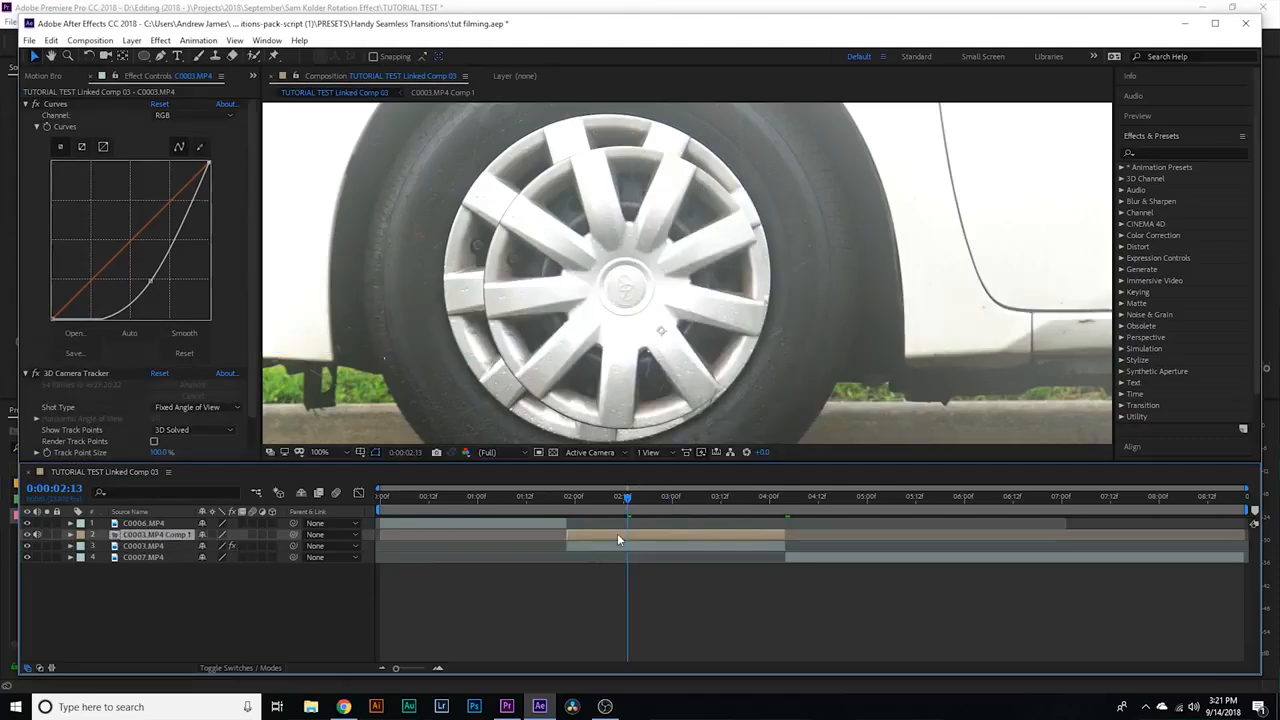
pyautogui.click(27, 535)
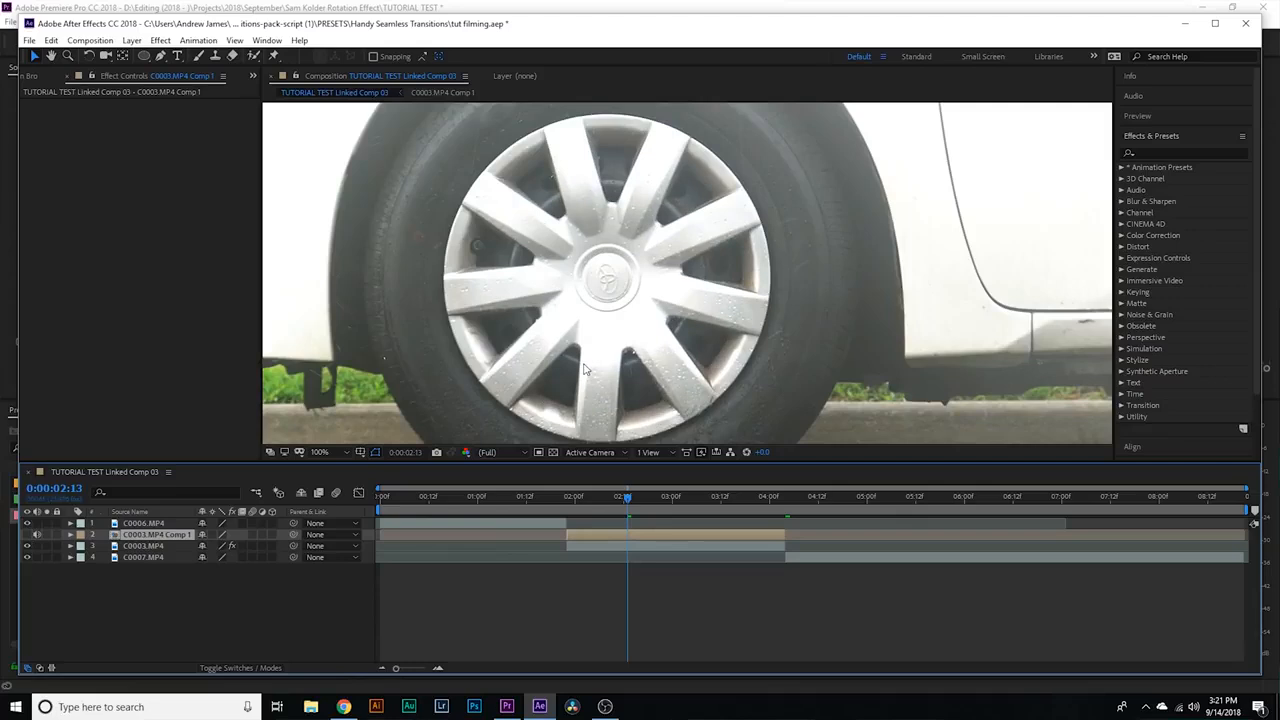
pyautogui.press(',')
pyautogui.click(645, 547)
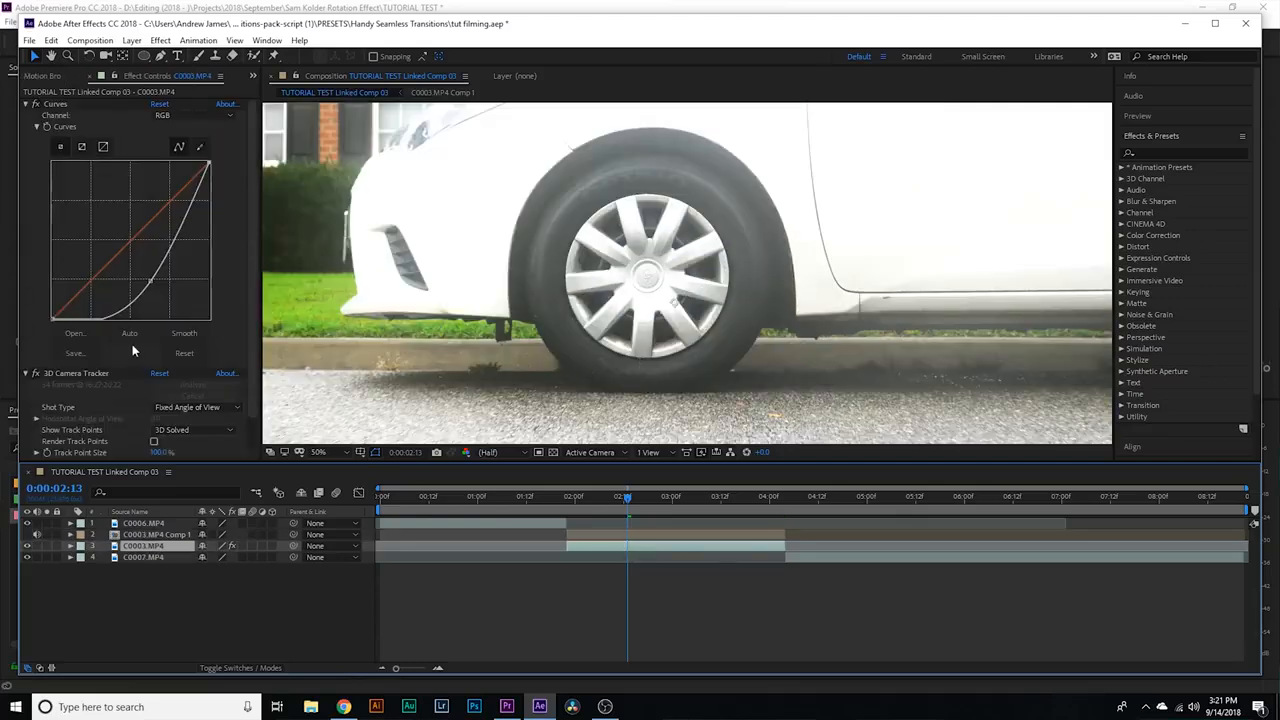
pyautogui.scroll(-1, 133, 348)
pyautogui.moveTo(154, 423); pyautogui.dragTo(176, 423)
# - Create a solid and a camera from the track points at the centre of the car's wheel
pyautogui.moveTo(620, 348)
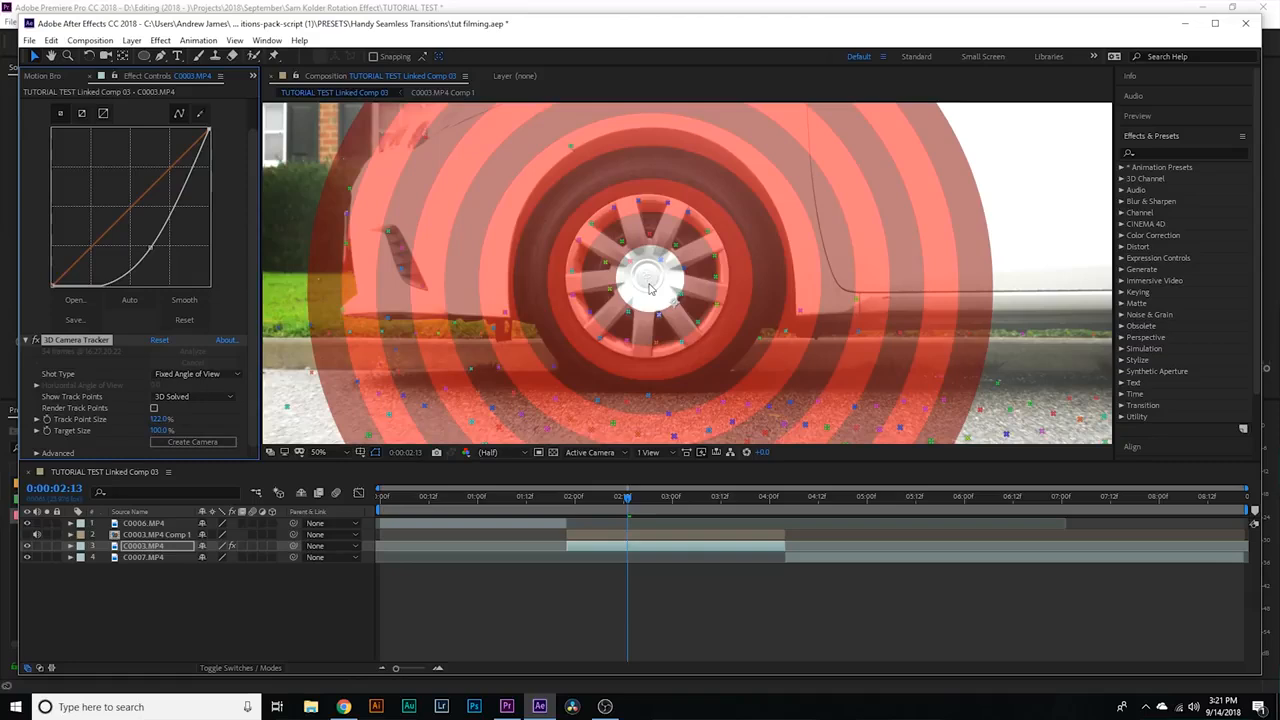
pyautogui.rightClick(650, 289)
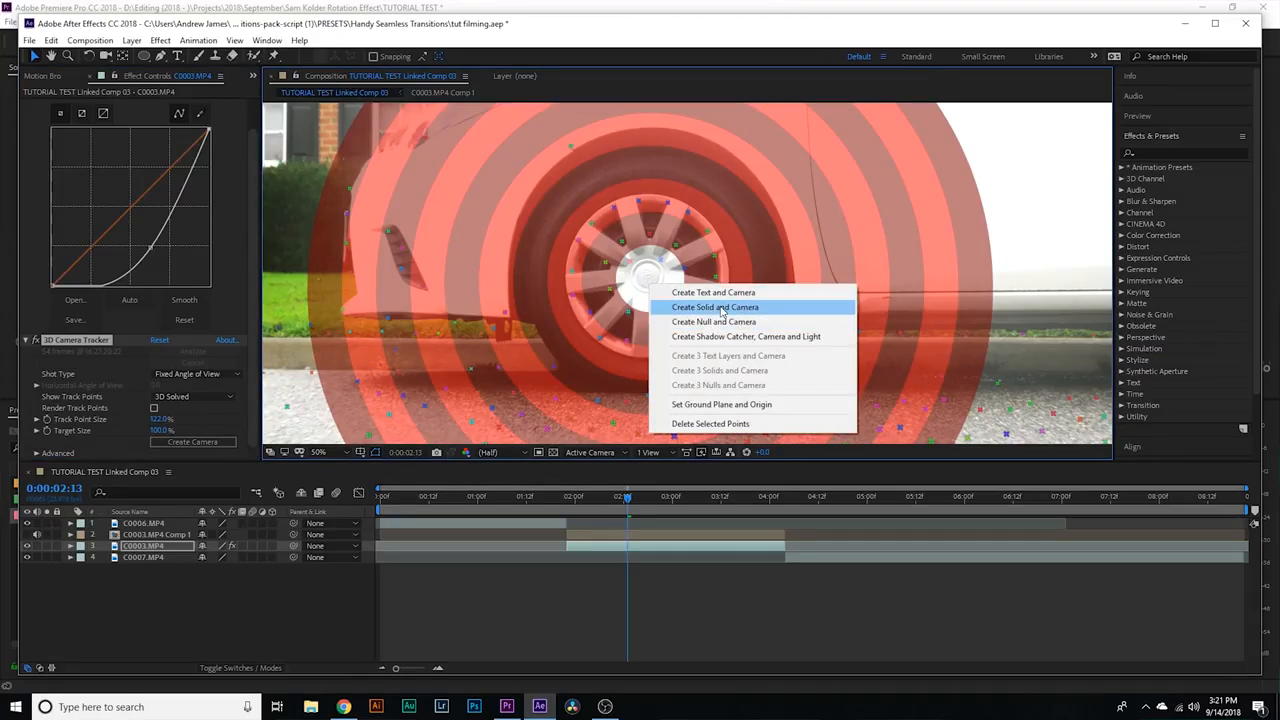
pyautogui.click(722, 308)
# - Pre-compose the Track Solid 1 layer, leaving all attributes in the current composition
pyautogui.rightClick(637, 522)
pyautogui.click(693, 466)
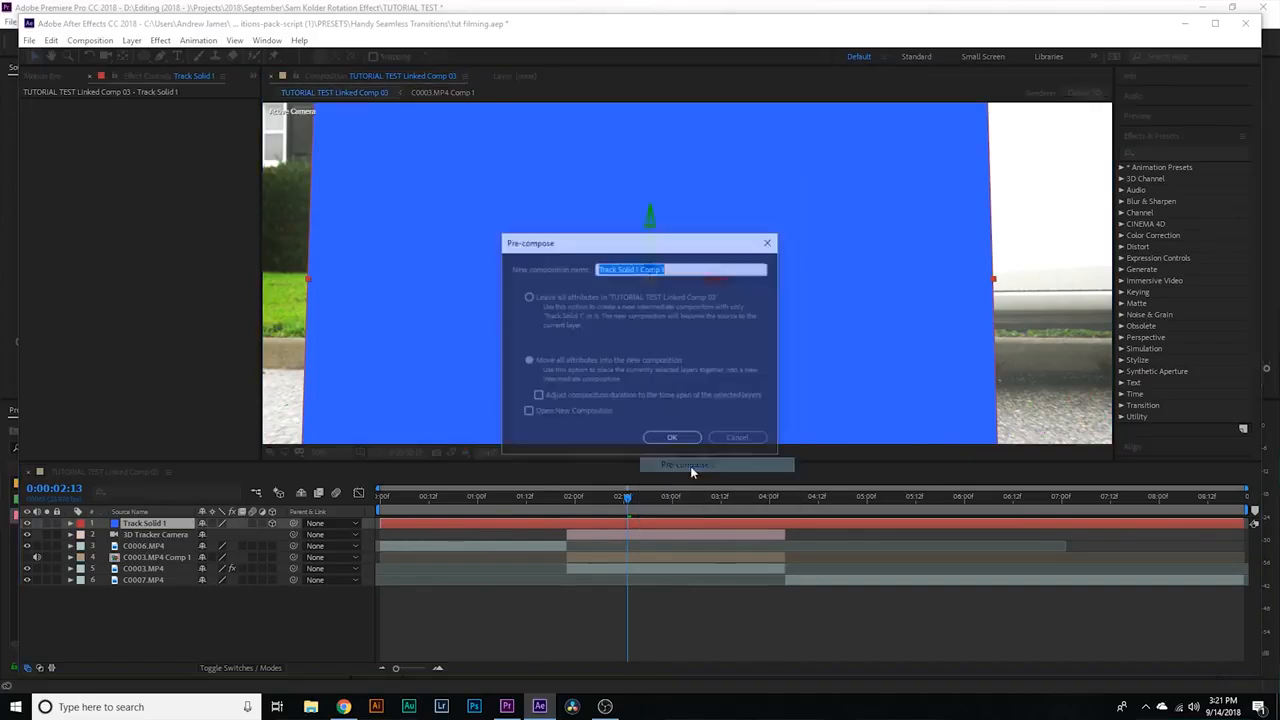
pyautogui.click(522, 300)
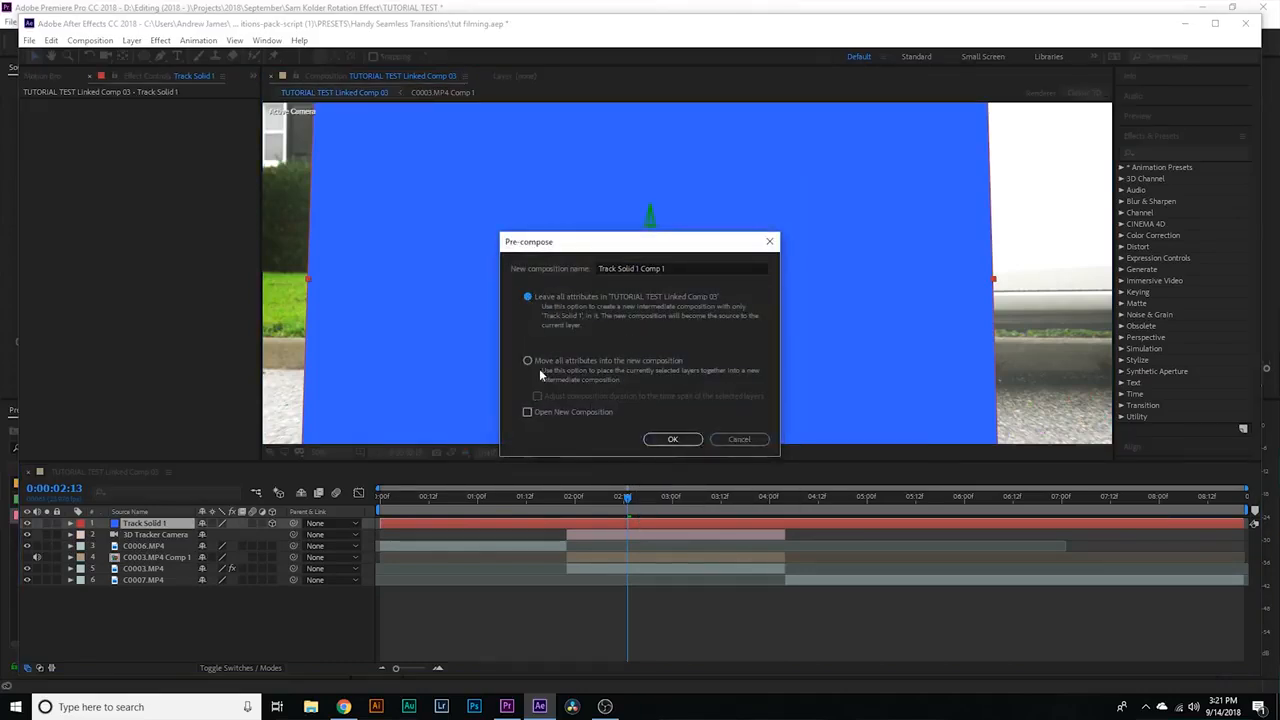
pyautogui.click(673, 439)
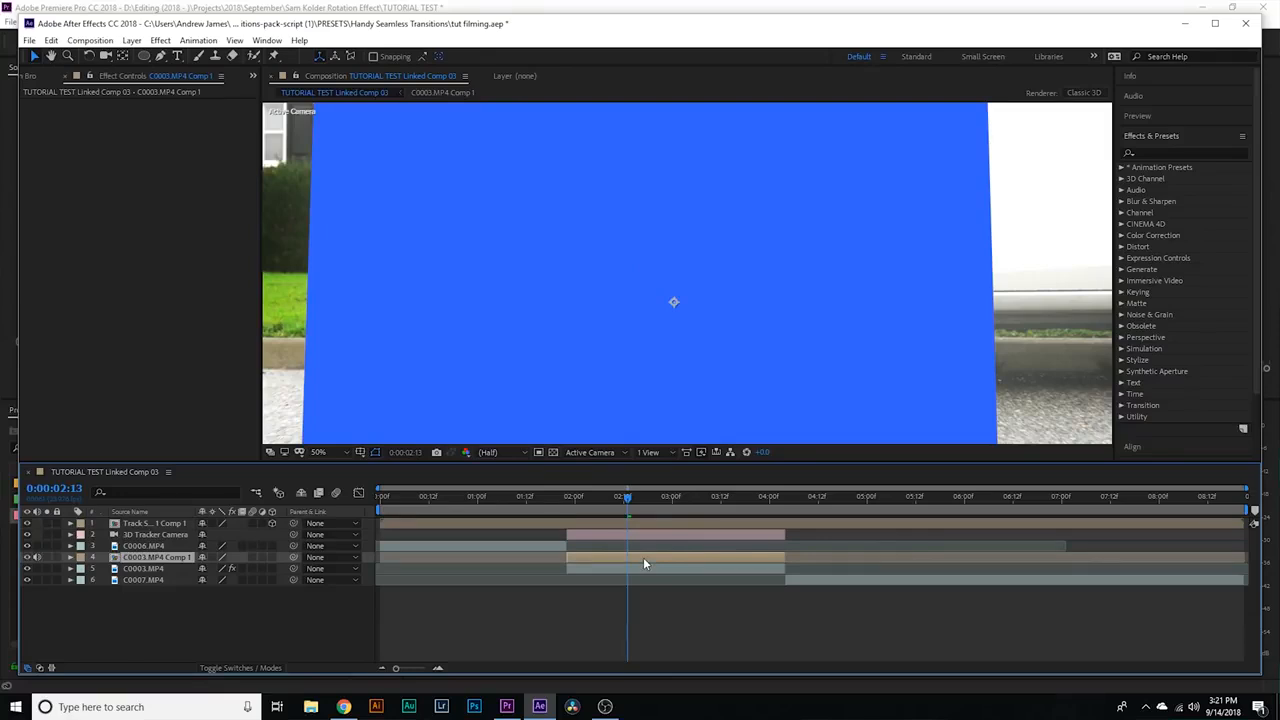
# - Move the C0003.MP4 Comp 1 layer into Track Solid 1 Comp 1 and hide the blue solid there
pyautogui.doubleClick(584, 523)
pyautogui.hotkey('ctrl', 'v')
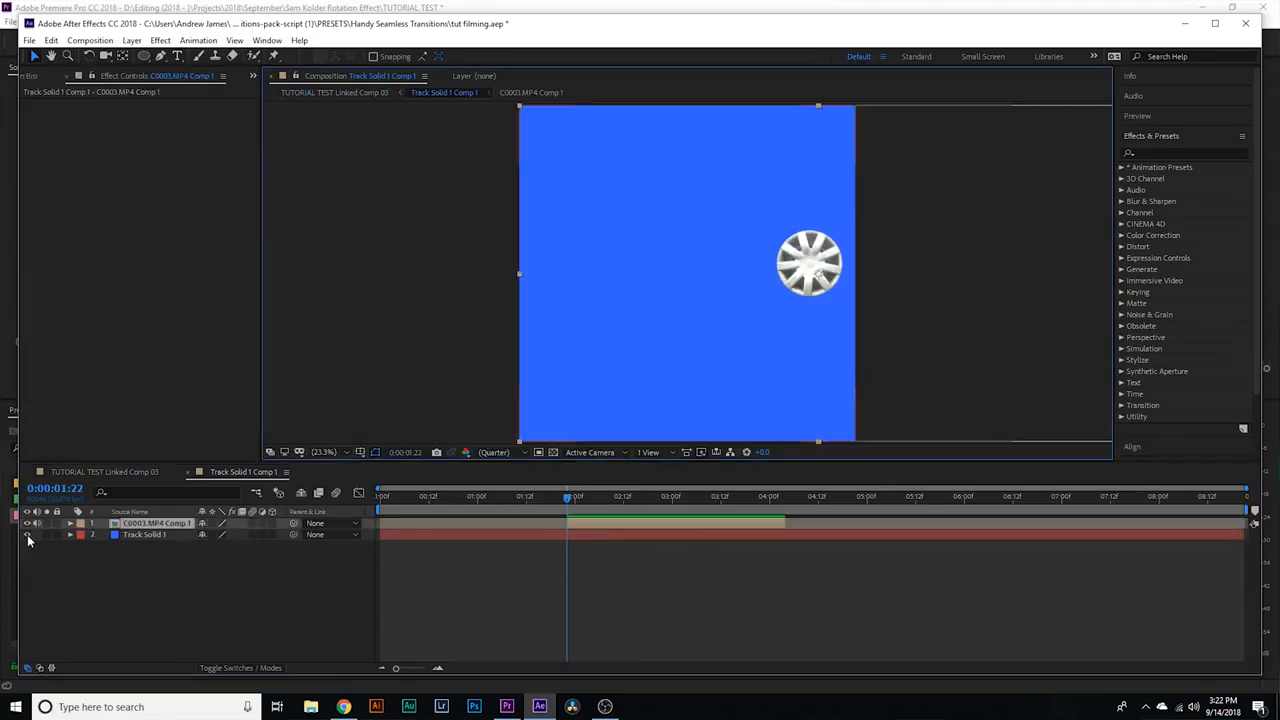
pyautogui.click(27, 535)
# - Scale up the hubcap layer and centre it so it fills most of the Track Solid 1 Comp 1 frame
pyautogui.press('s')
pyautogui.moveTo(230, 534); pyautogui.dragTo(409, 534)
pyautogui.moveTo(745, 295); pyautogui.dragTo(657, 327)
# - In the main linked composition, set the scale of the Track Solid 1 Comp 1 layer to 30%
pyautogui.click(105, 472)
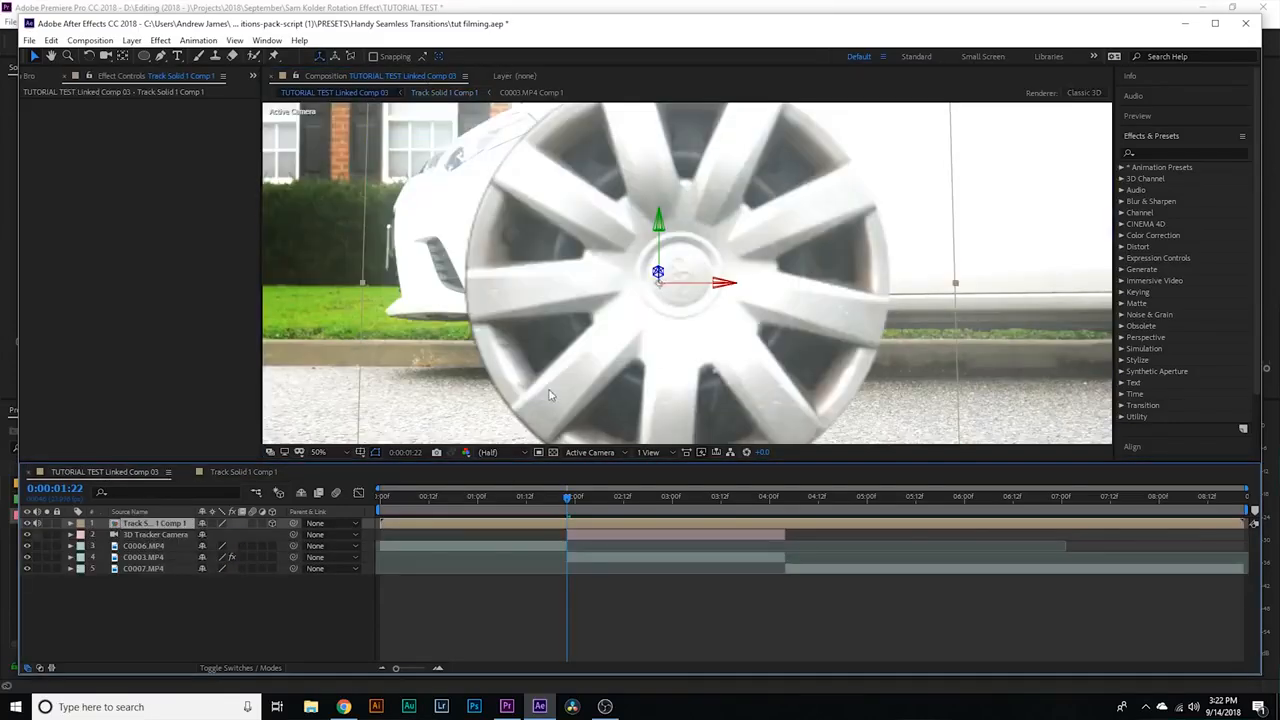
pyautogui.moveTo(578, 498); pyautogui.dragTo(570, 524)
pyautogui.press('s')
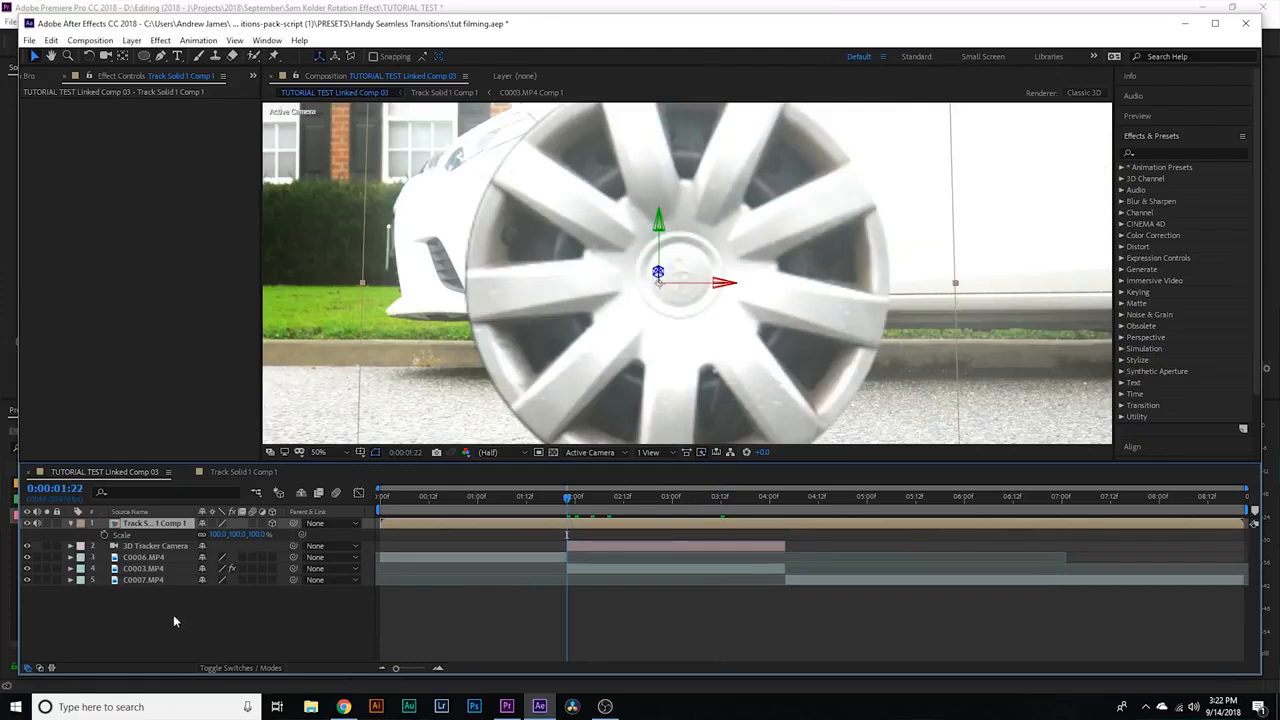
pyautogui.moveTo(258, 534); pyautogui.dragTo(188, 534)
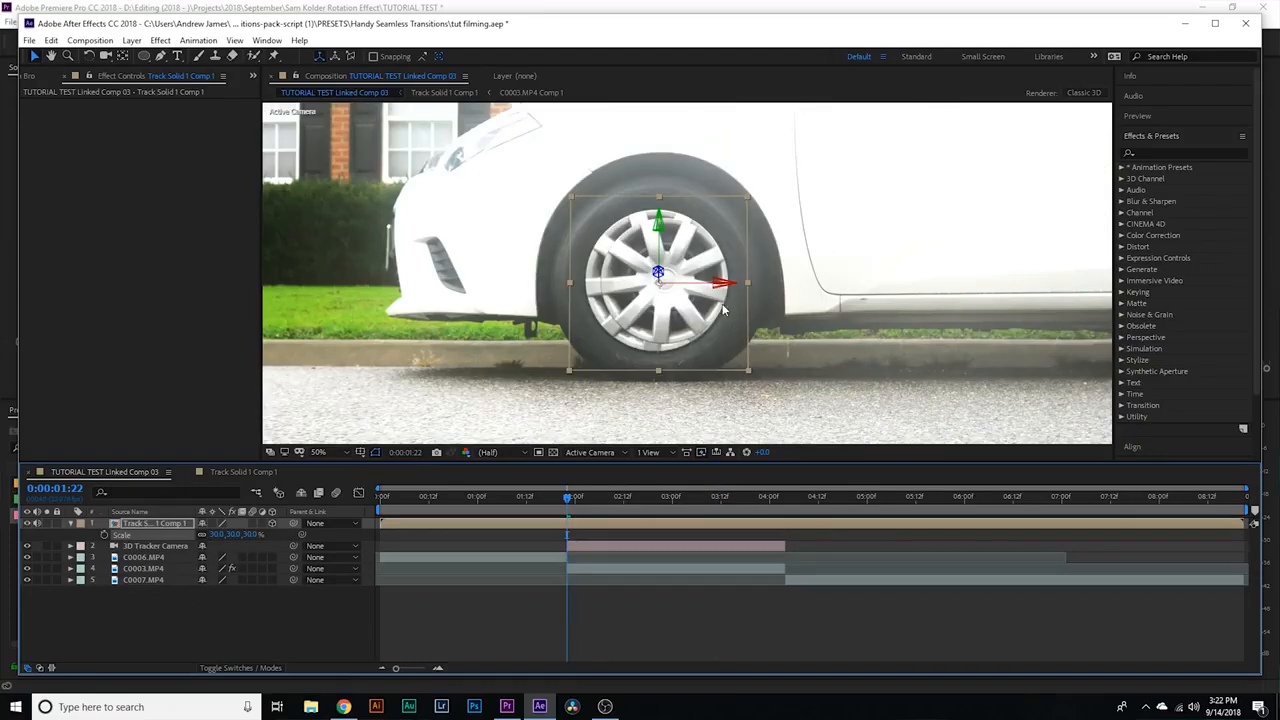
# - Lower the opacity of the Track Solid 1 Comp 1 layer to about half so the wheel underneath shows through
pyautogui.press('.')
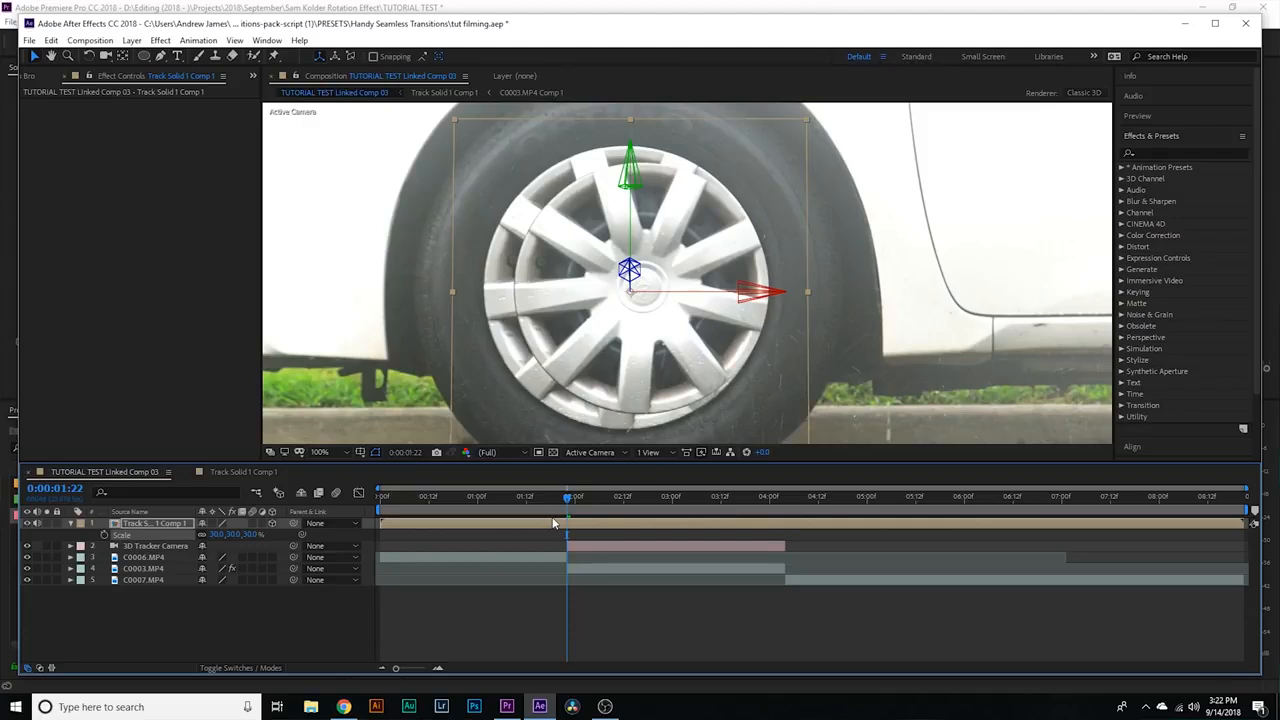
pyautogui.press('t')
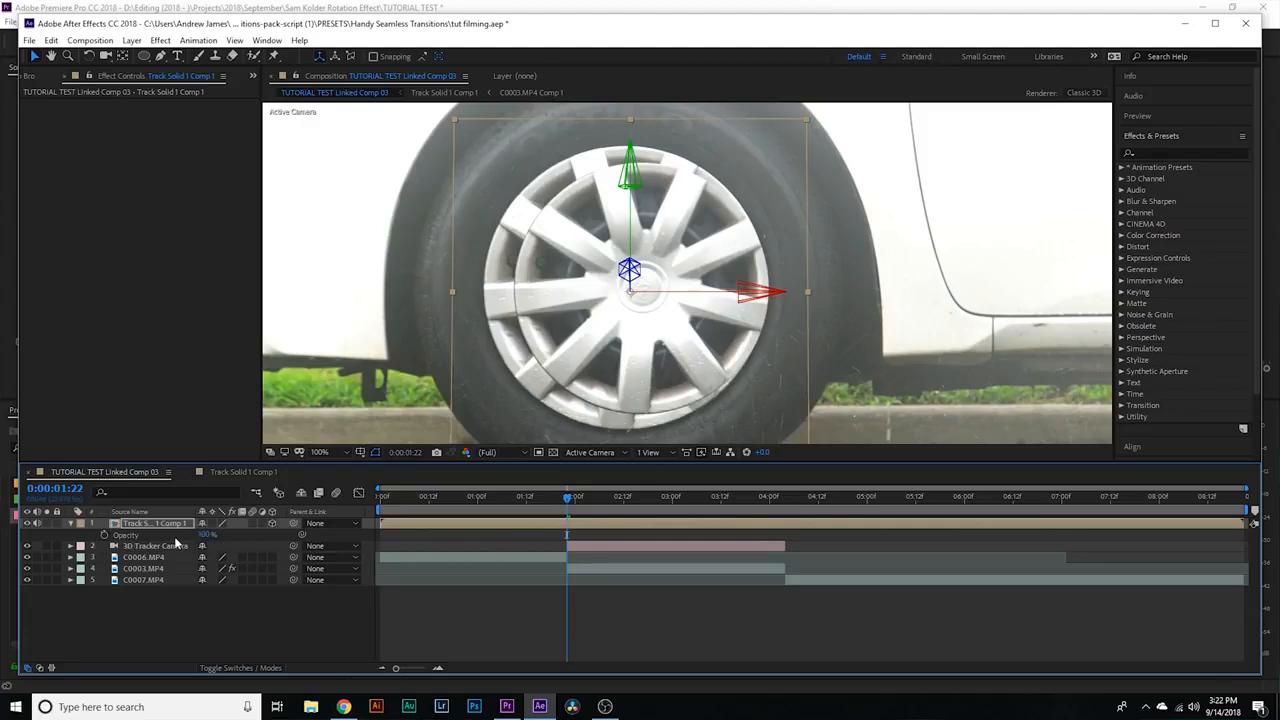
pyautogui.moveTo(206, 534); pyautogui.dragTo(178, 534)
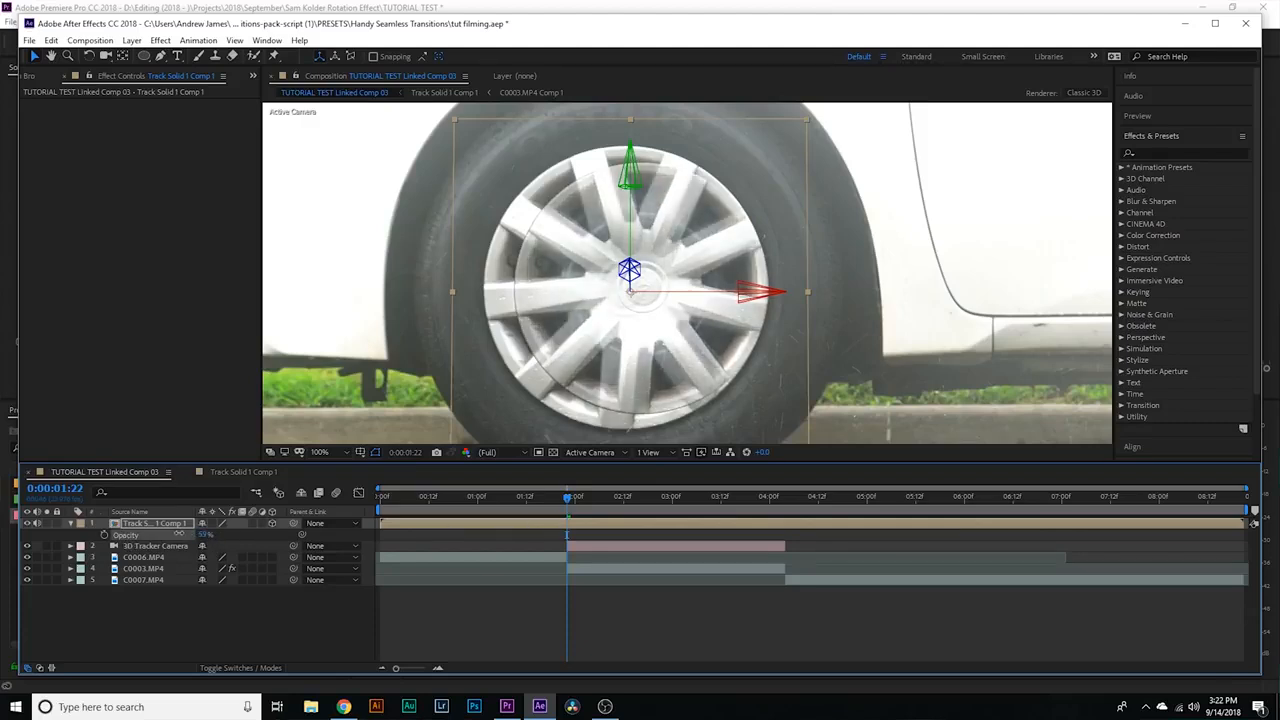
# - Align the Track Solid 1 Comp 1 hubcap with the wheel underneath, restore its opacity to 100% and compare by toggling its visibility
pyautogui.moveTo(686, 315); pyautogui.dragTo(660, 320)
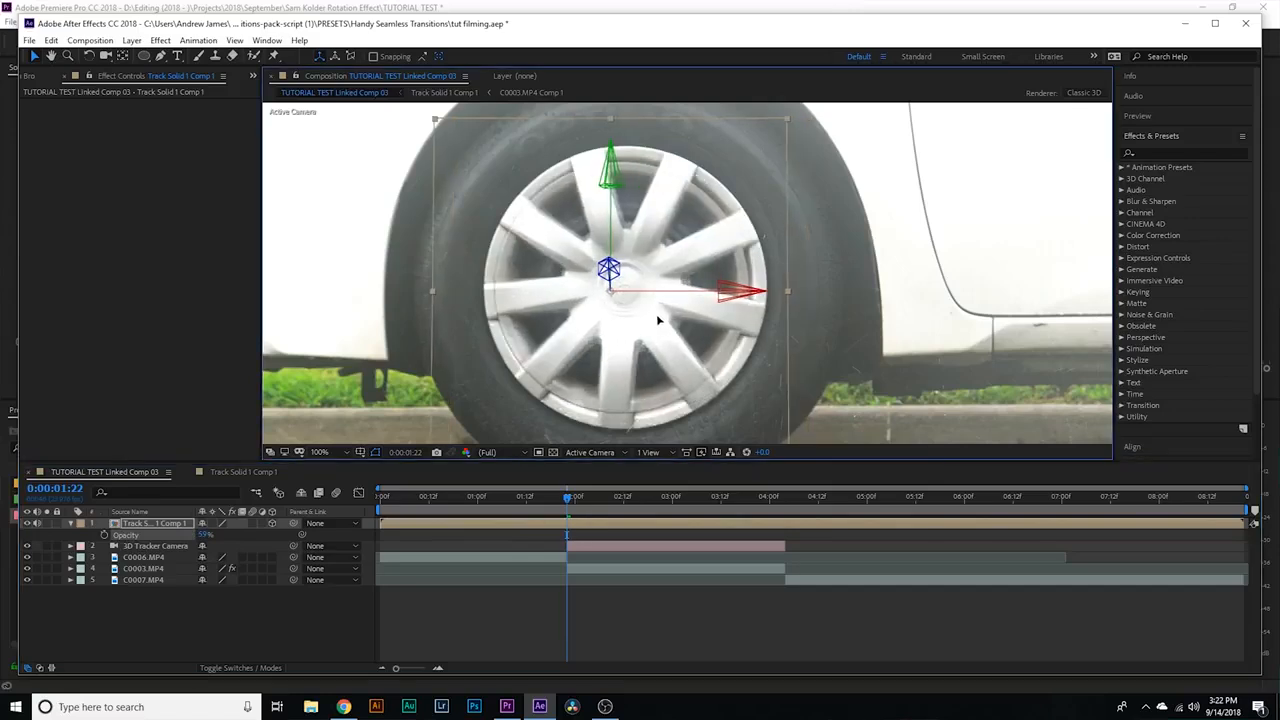
pyautogui.click(205, 534)
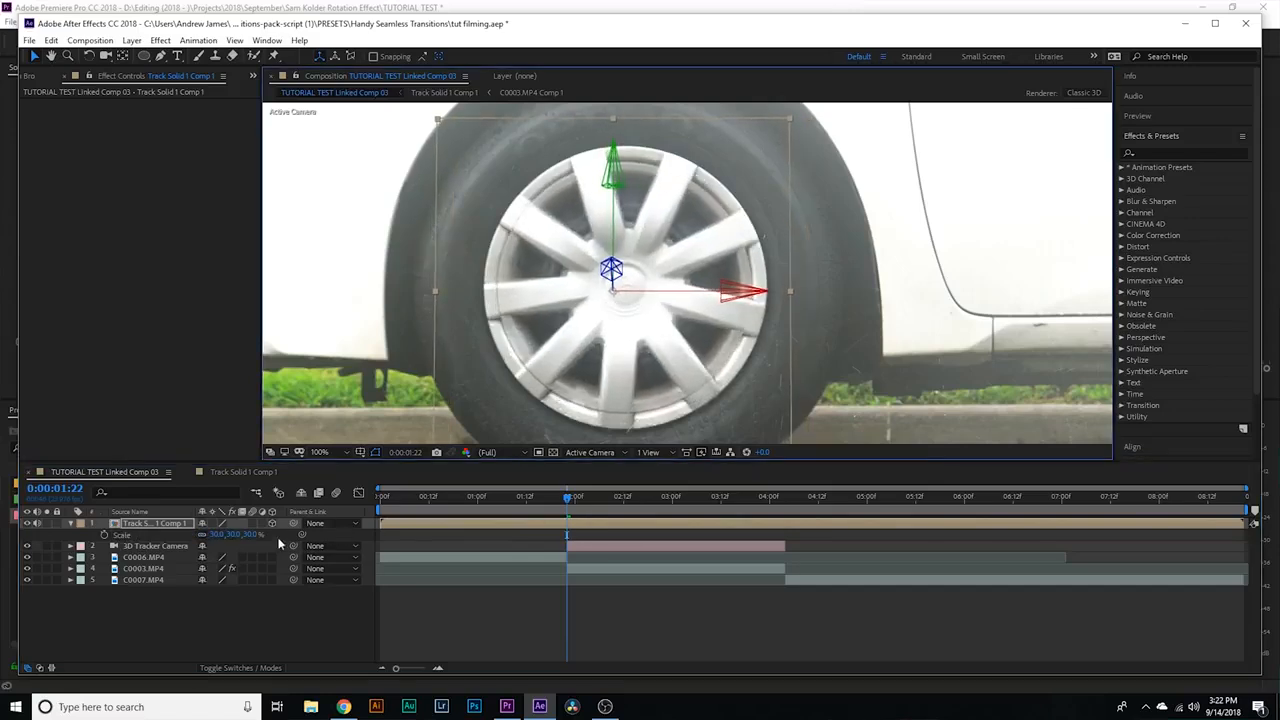
pyautogui.write('100')
pyautogui.press('Return')
pyautogui.click(27, 523)
pyautogui.click(27, 523)
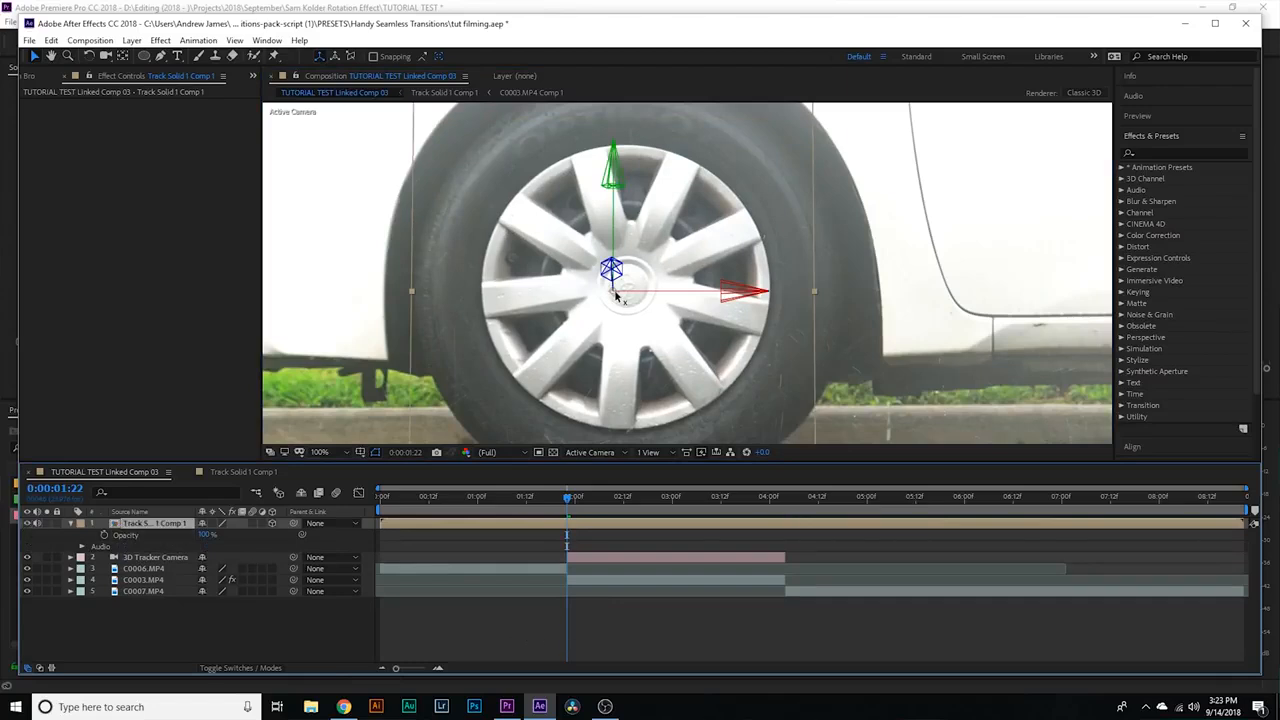
# - Move the anchor point of the Track Solid 1 Comp 1 layer to the centre of the hubcap
pyautogui.press('.')
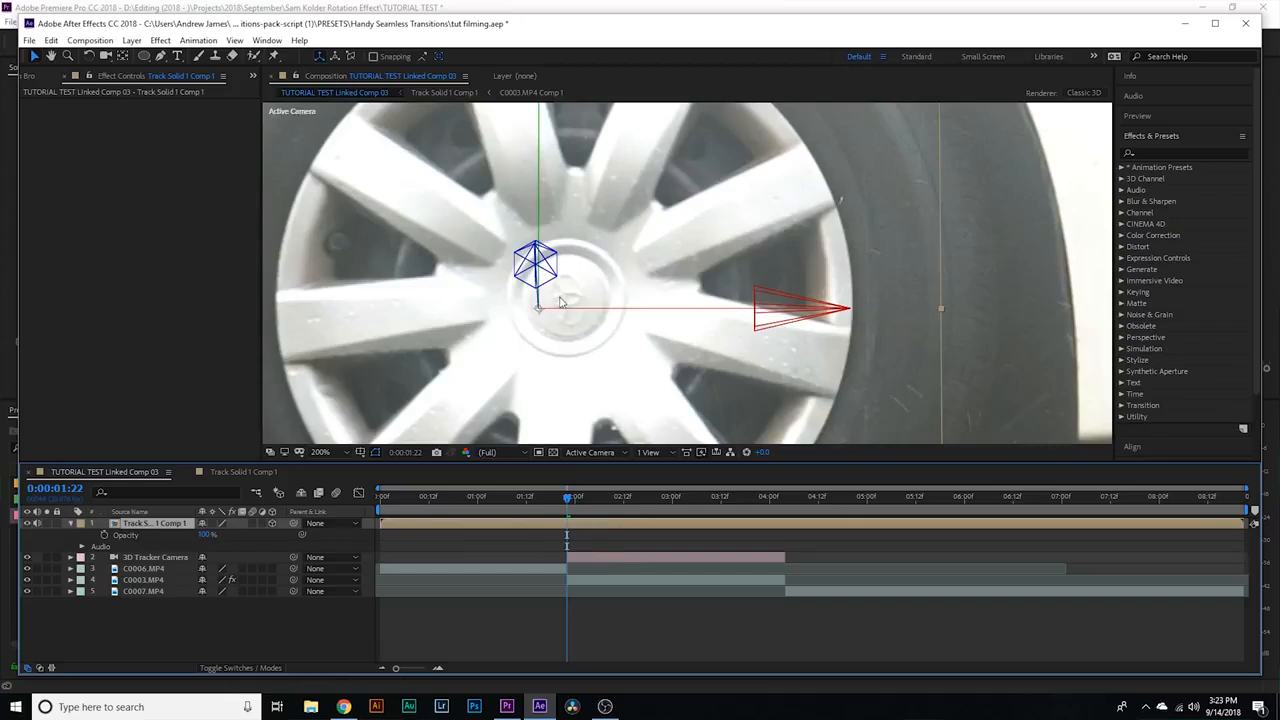
pyautogui.moveTo(540, 310); pyautogui.dragTo(565, 306)
pyautogui.hotkey('shift', '/')
pyautogui.click(582, 618)
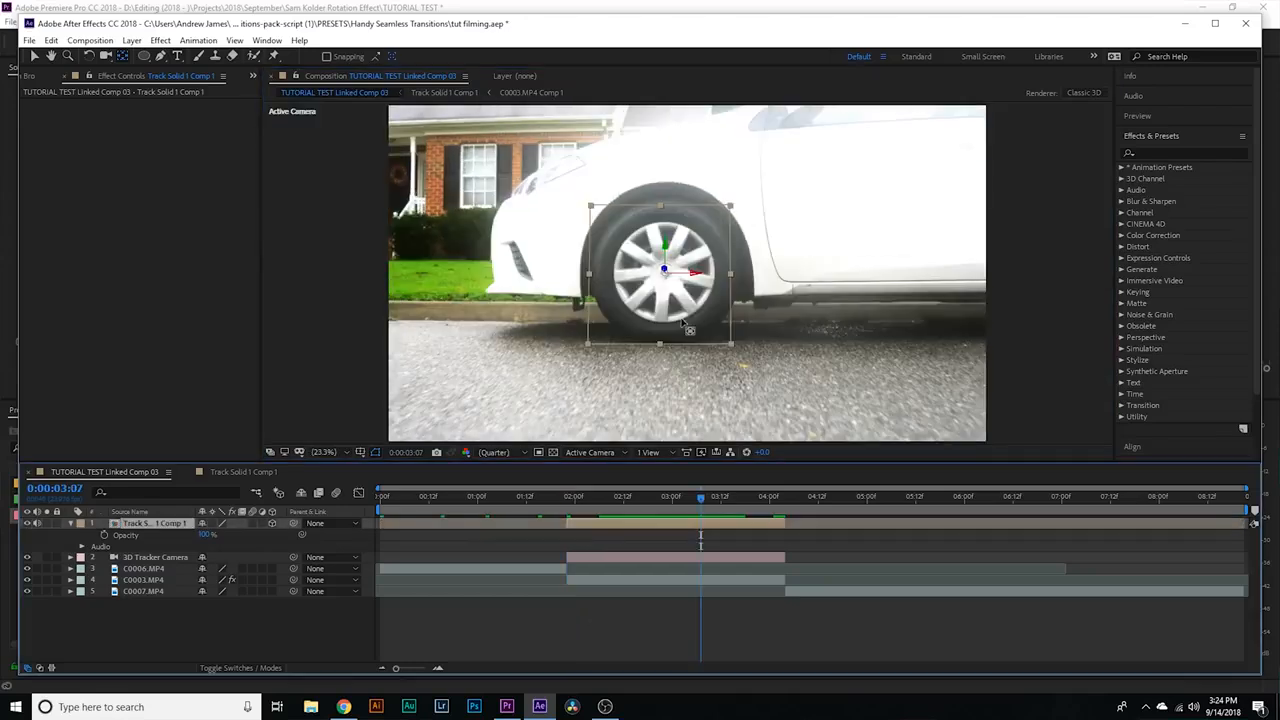
# - Keyframe the Z Rotation of Track Solid 1 Comp 1 from 0 at 0:00:01:22 to 12 full turns at 0:00:04:03
pyautogui.moveTo(595, 501); pyautogui.dragTo(568, 515)
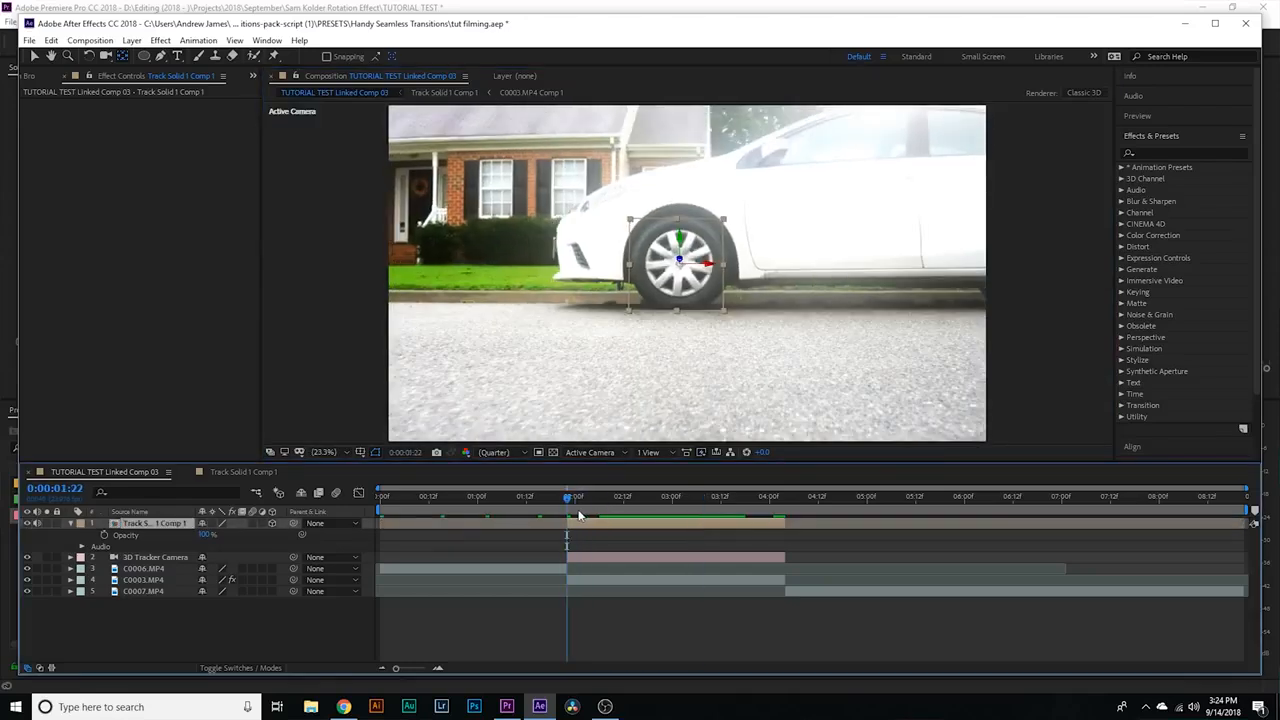
pyautogui.press('r')
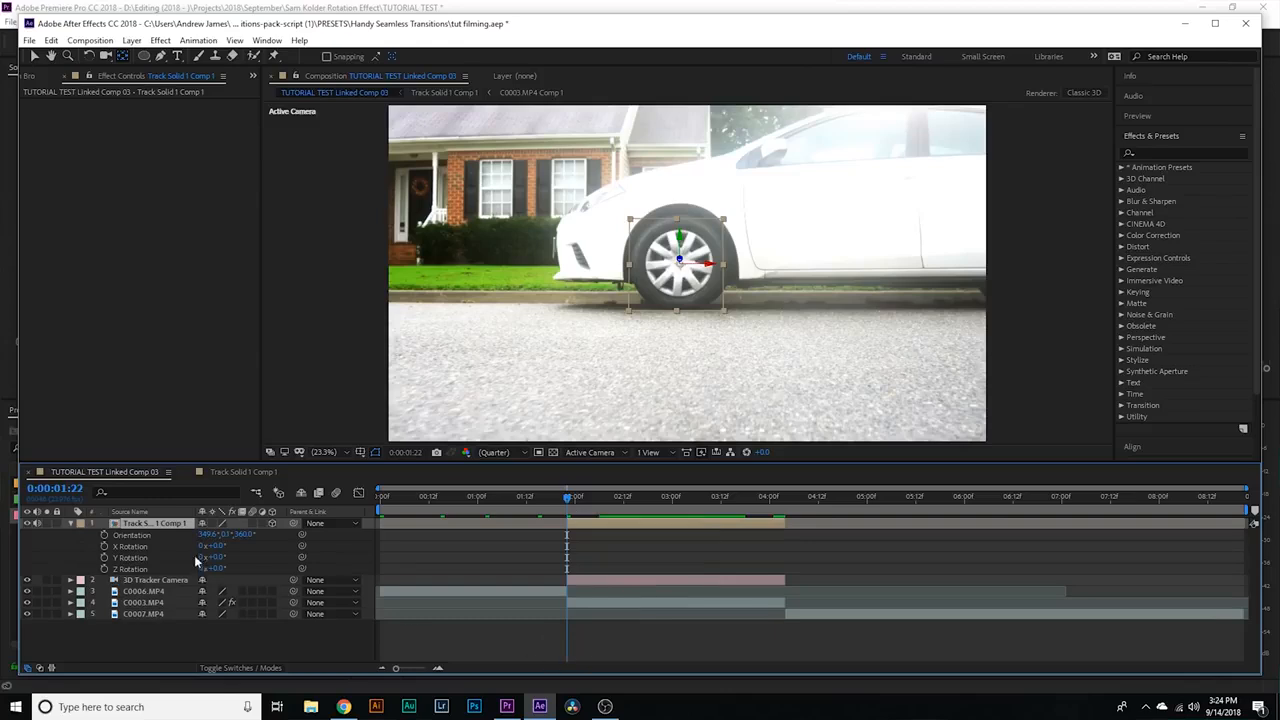
pyautogui.click(104, 568)
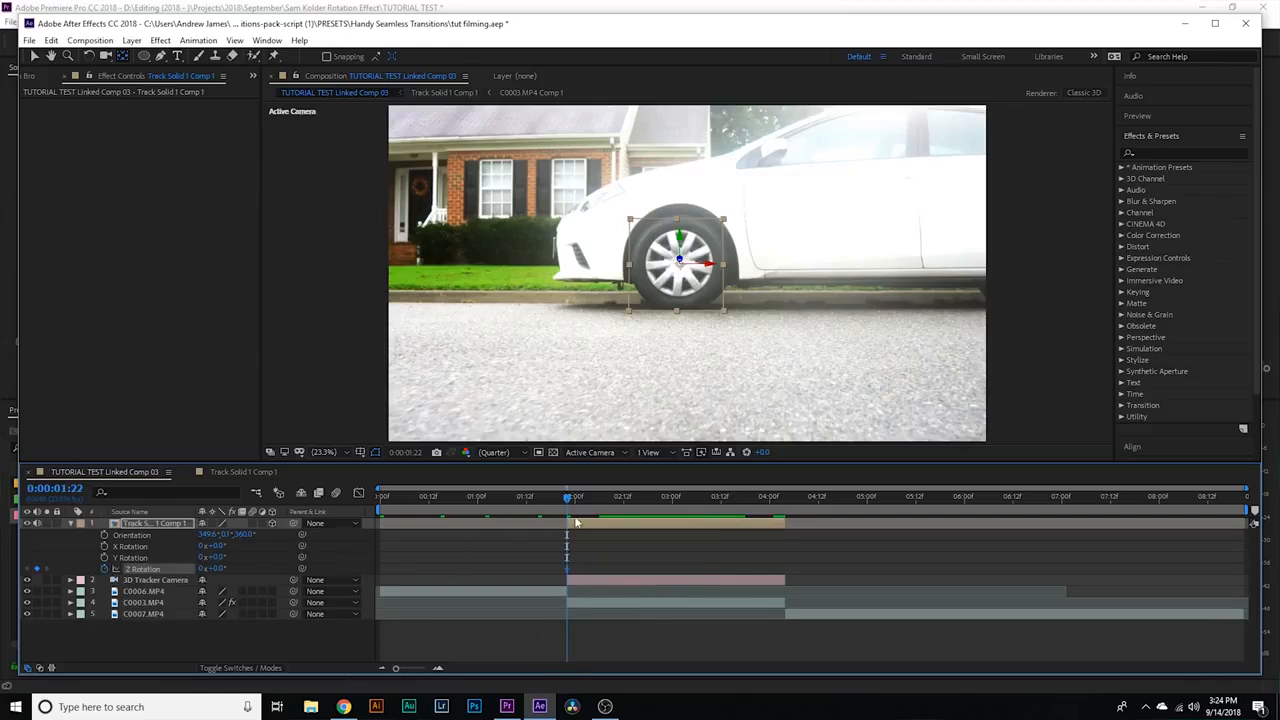
pyautogui.moveTo(659, 512); pyautogui.dragTo(783, 518)
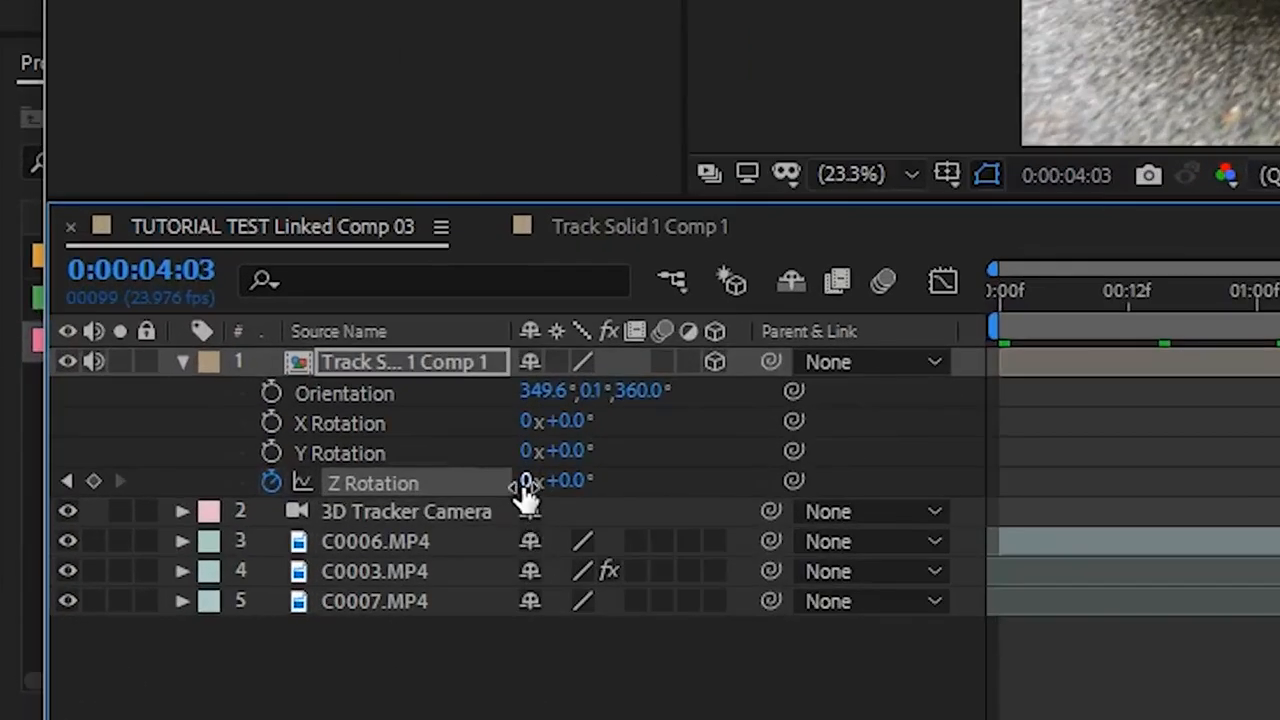
pyautogui.click(527, 484)
pyautogui.write('12')
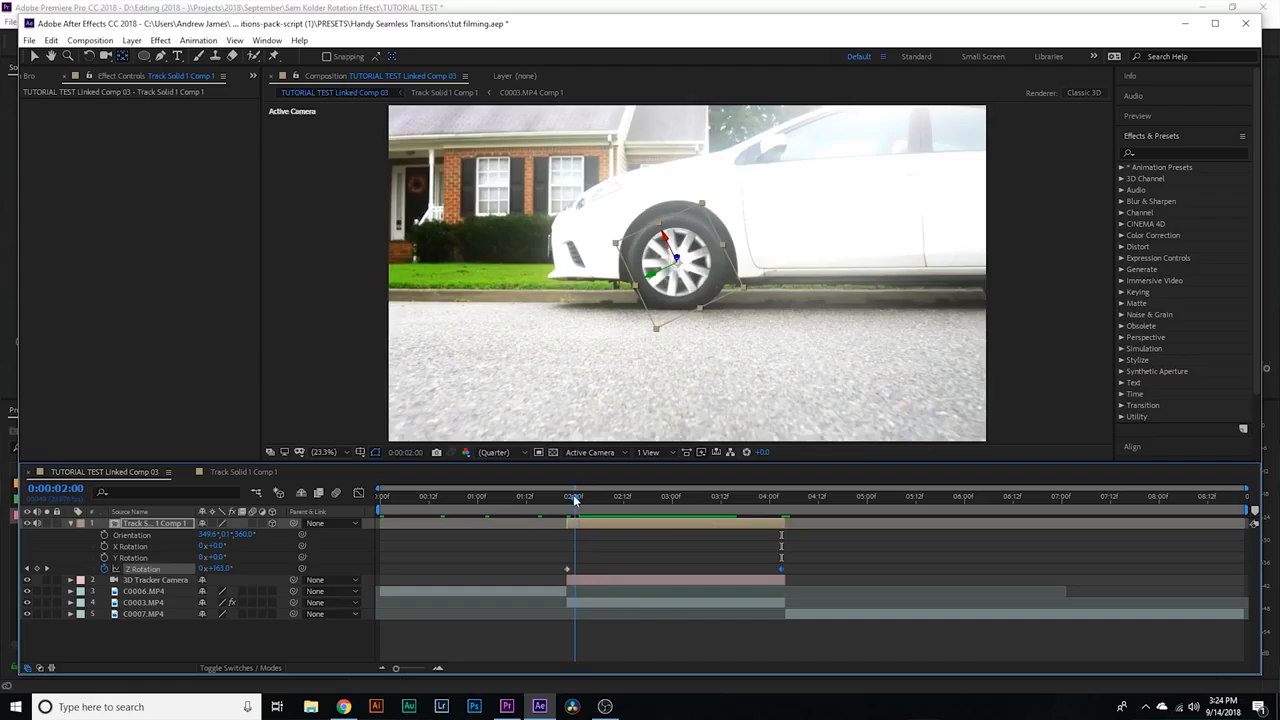
# - Preview the spinning hubcap and enable motion blur for the Track Solid 1 Comp 1 layer and its composition
pyautogui.press('space')
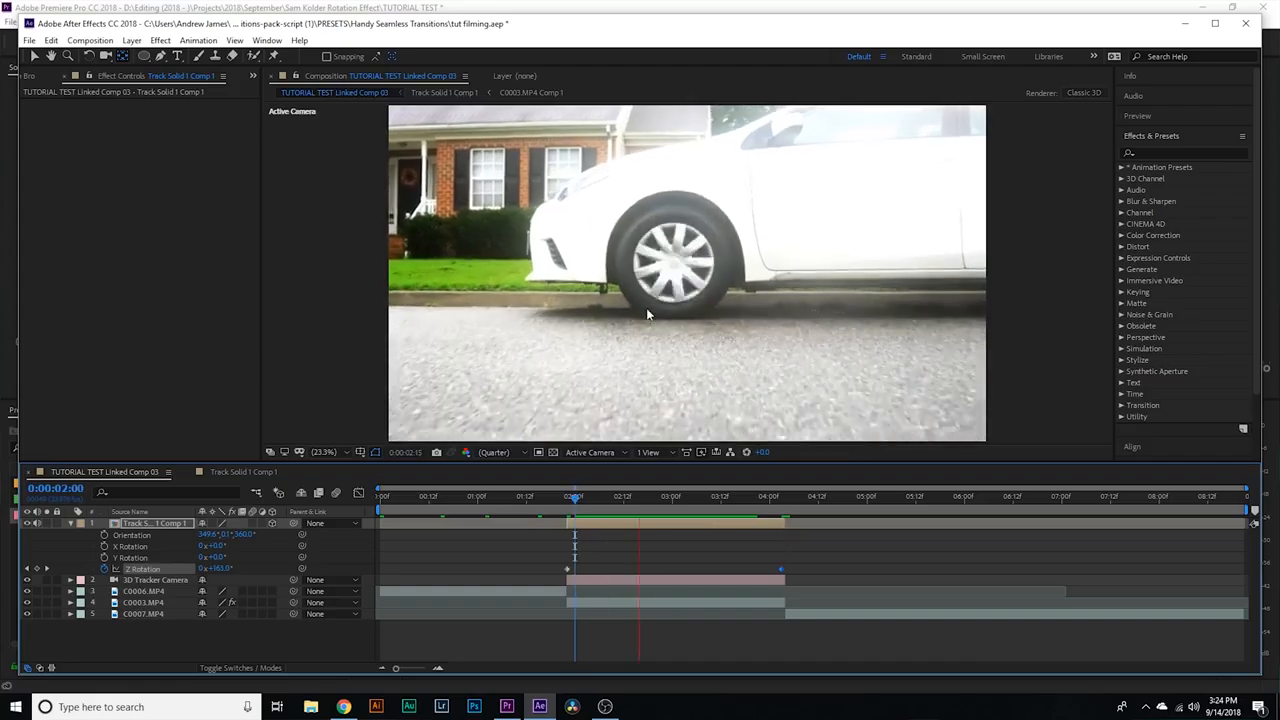
pyautogui.press('space')
pyautogui.moveTo(671, 497); pyautogui.dragTo(632, 505)
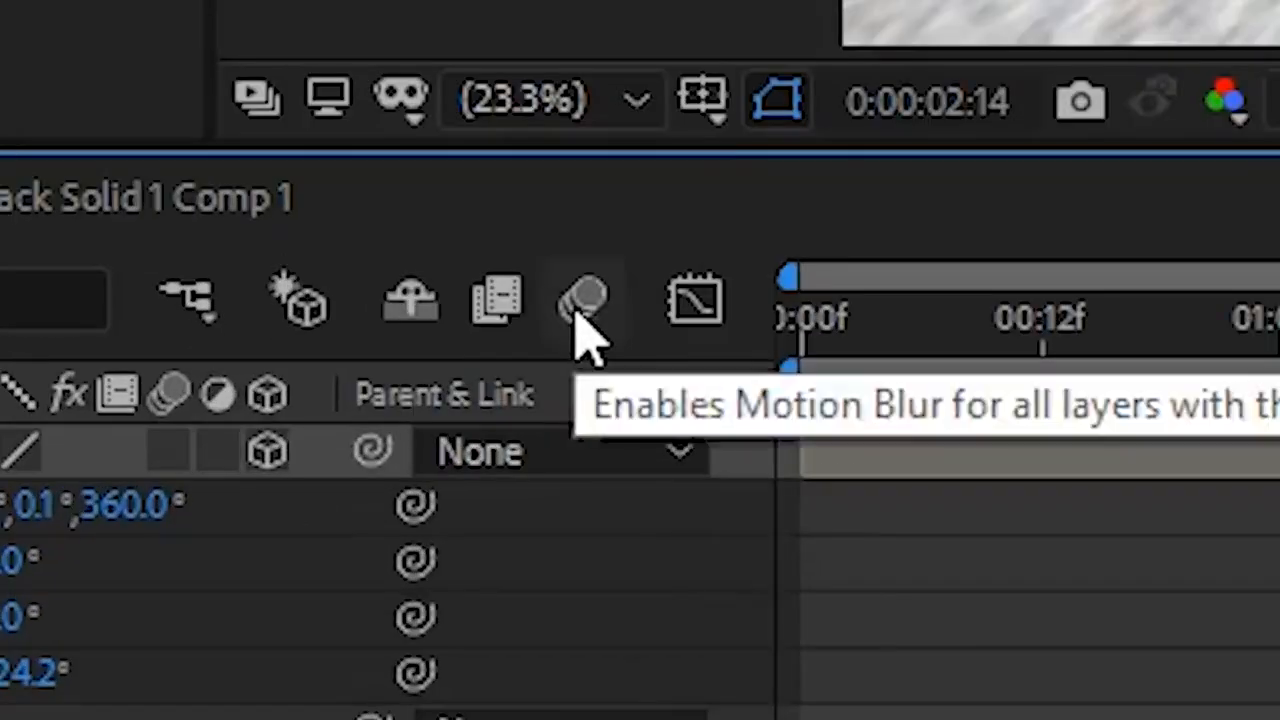
pyautogui.click(337, 497)
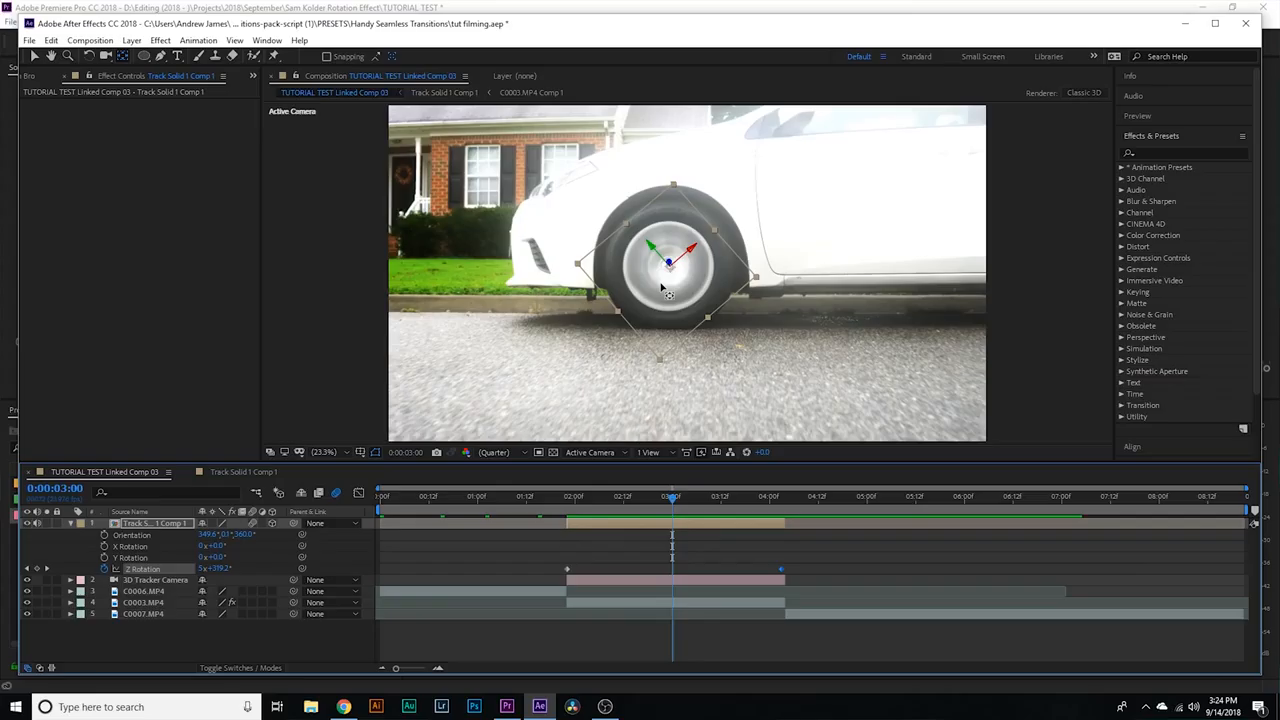
pyautogui.press('space')
pyautogui.press('space')
# - In the nested C0003.MP4 Comp 1, set the hubcap mask's feather and expansion to 40 pixels each, and preview the main composition
pyautogui.press('v')
pyautogui.moveTo(632, 500); pyautogui.dragTo(644, 500)
pyautogui.doubleClick(651, 524)
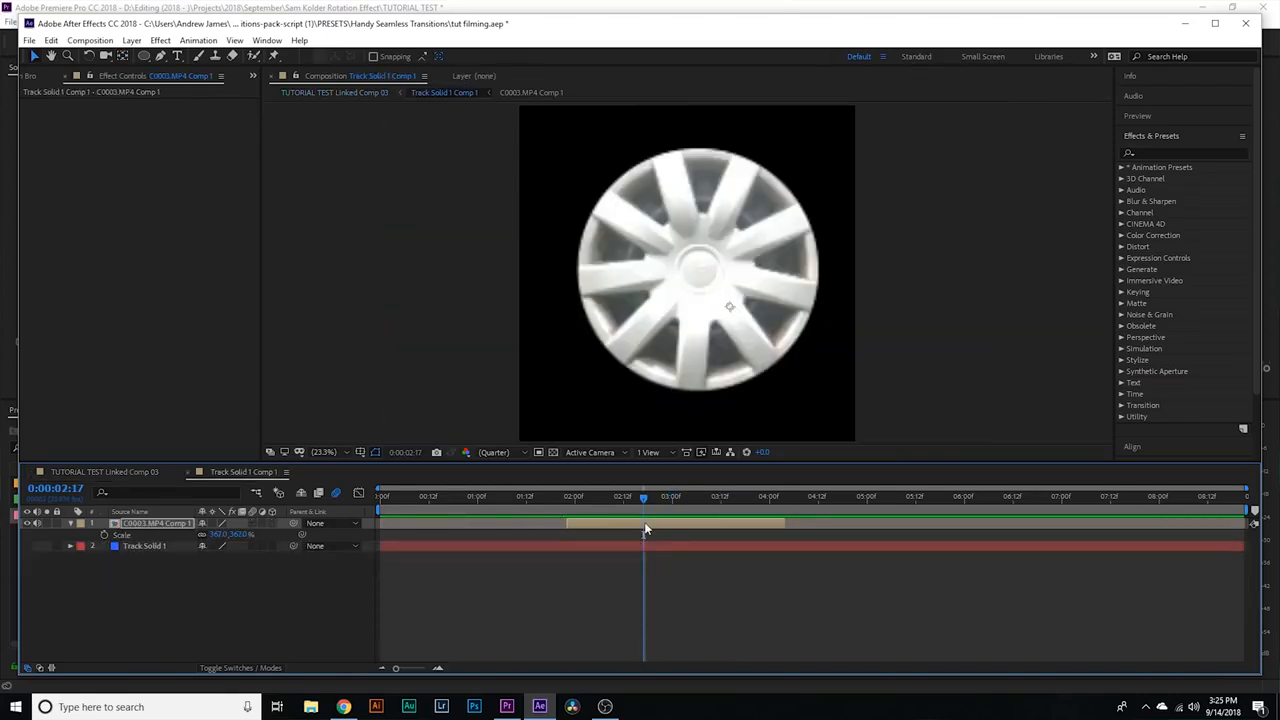
pyautogui.doubleClick(645, 530)
pyautogui.press('m')
pyautogui.press('m')
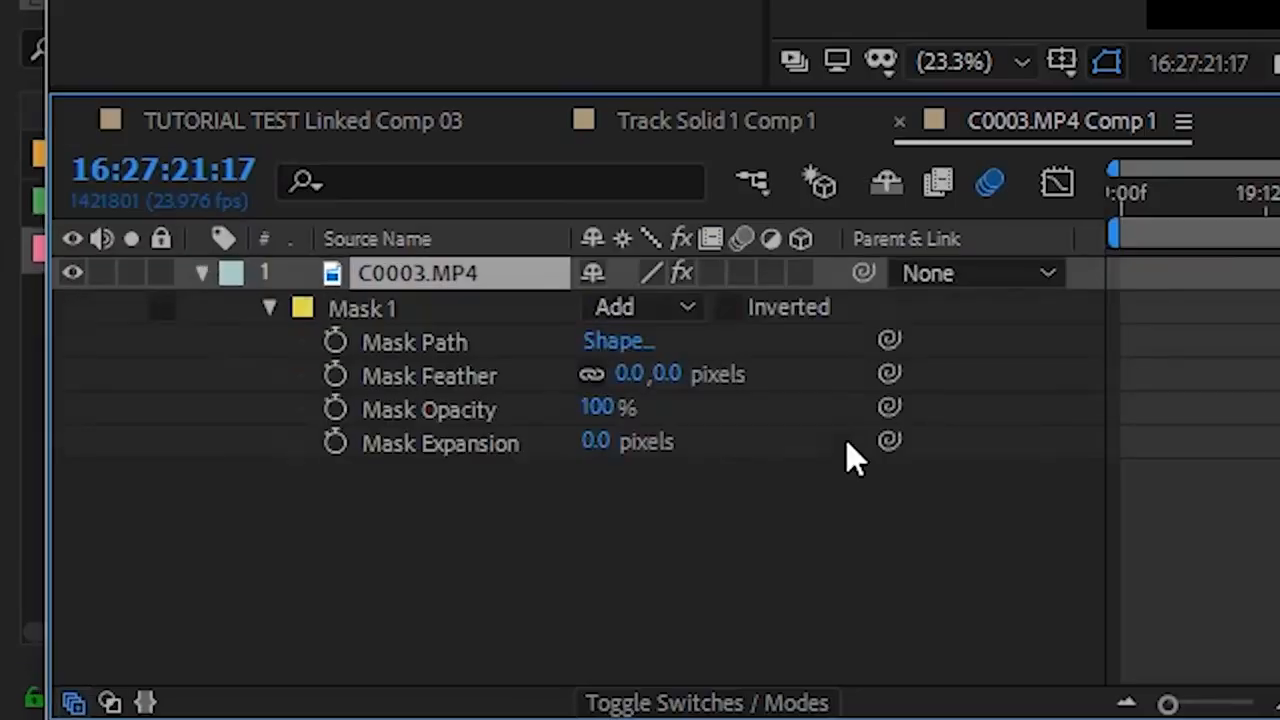
pyautogui.click(661, 374)
pyautogui.press('Return')
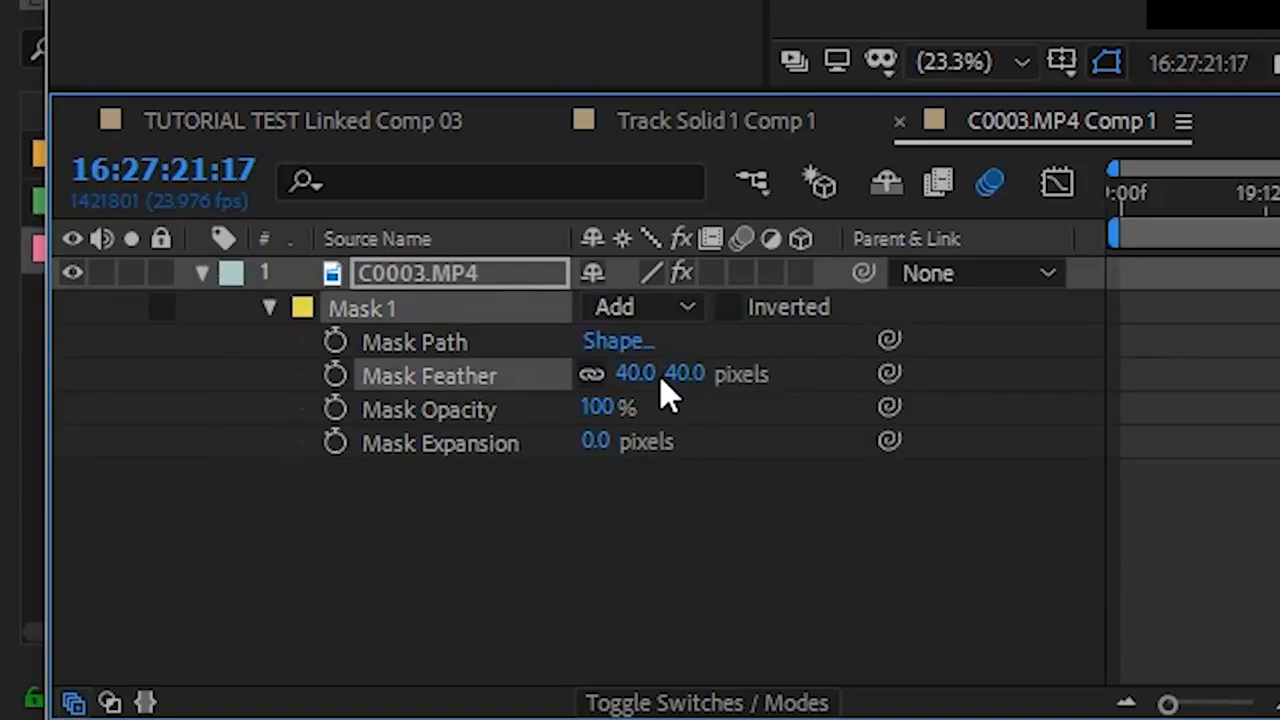
pyautogui.click(592, 443)
pyautogui.write('40')
pyautogui.press('Return')
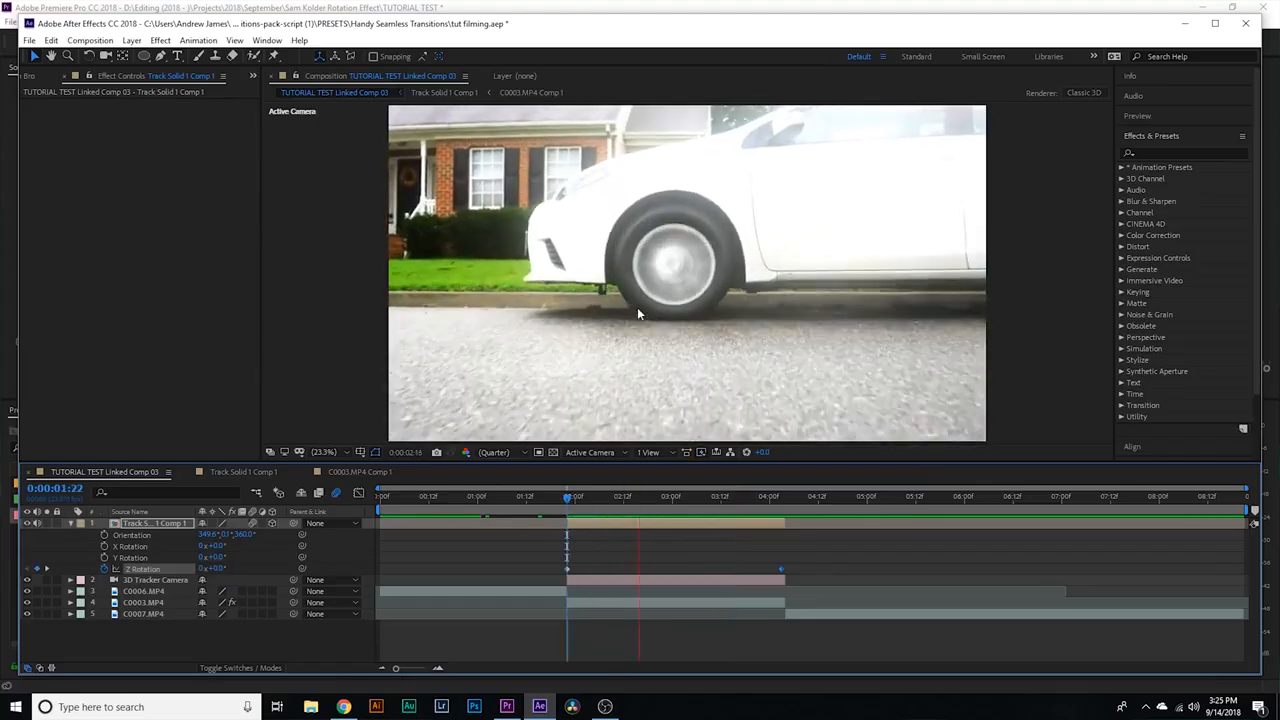
pyautogui.press('space')
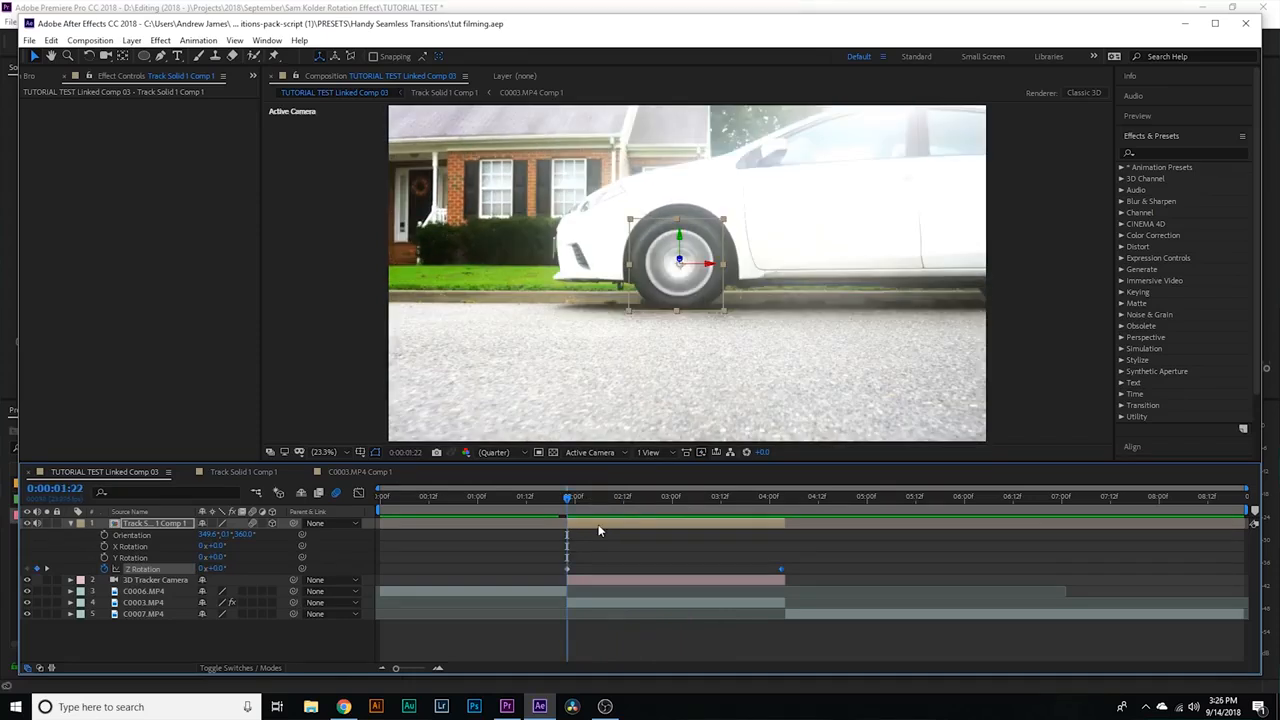
# - Copy the C0003.MP4 Comp 1 layer from Track Solid 1 Comp 1 into the main linked composition, spanning the C0006.MP4 clip
pyautogui.doubleClick(601, 522)
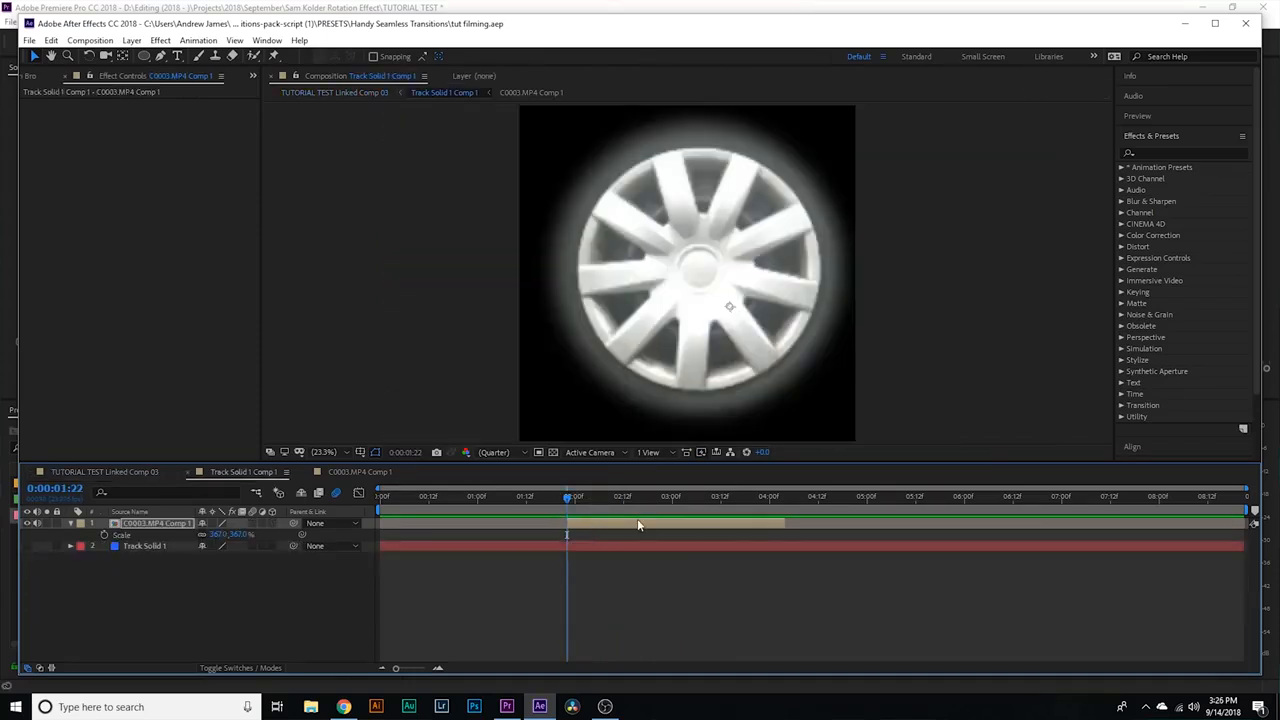
pyautogui.click(115, 472)
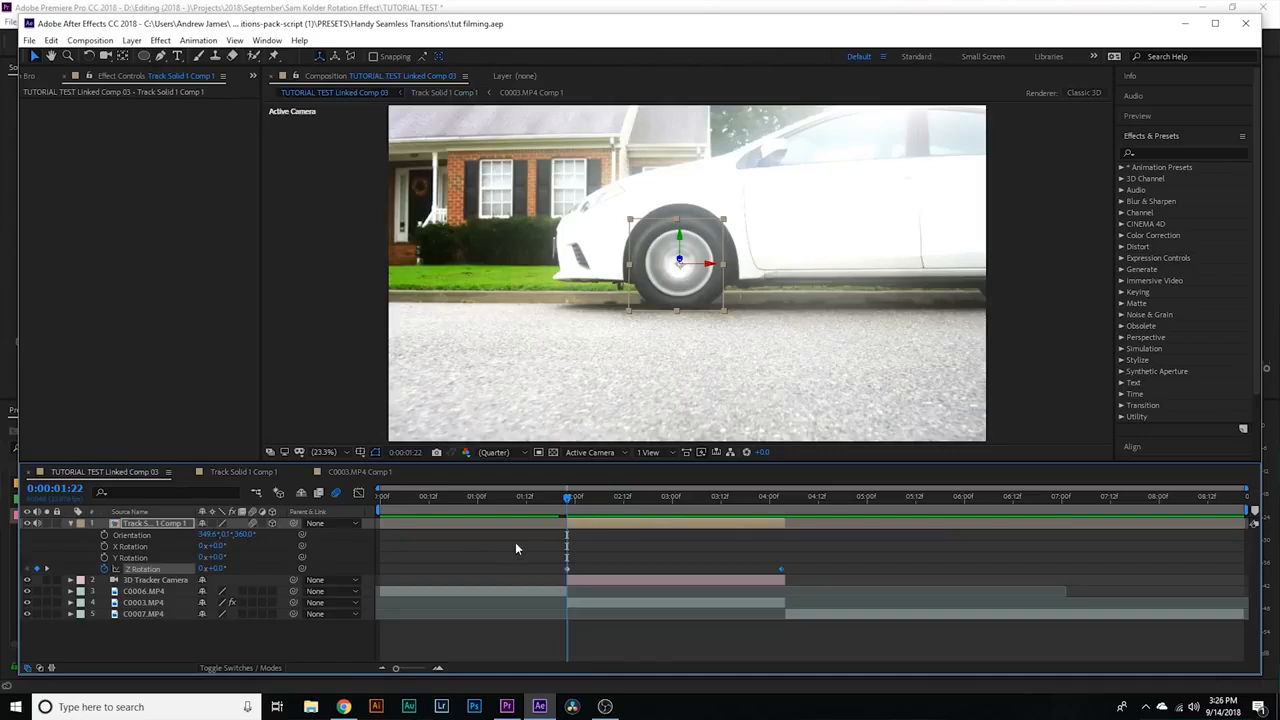
pyautogui.press('Home')
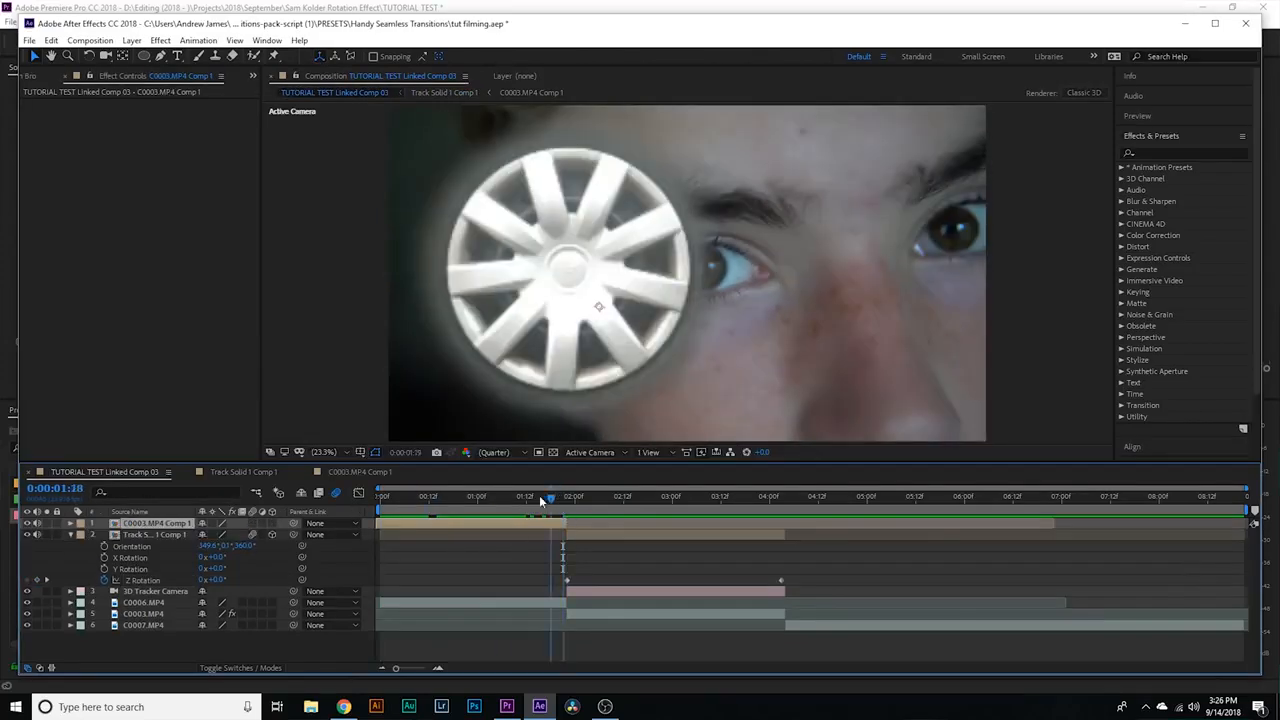
# - Place the C0006.MP4 layer directly beneath the copied hubcap layer and run Track Camera on it from the timeline start
pyautogui.moveTo(540, 500); pyautogui.dragTo(379, 497)
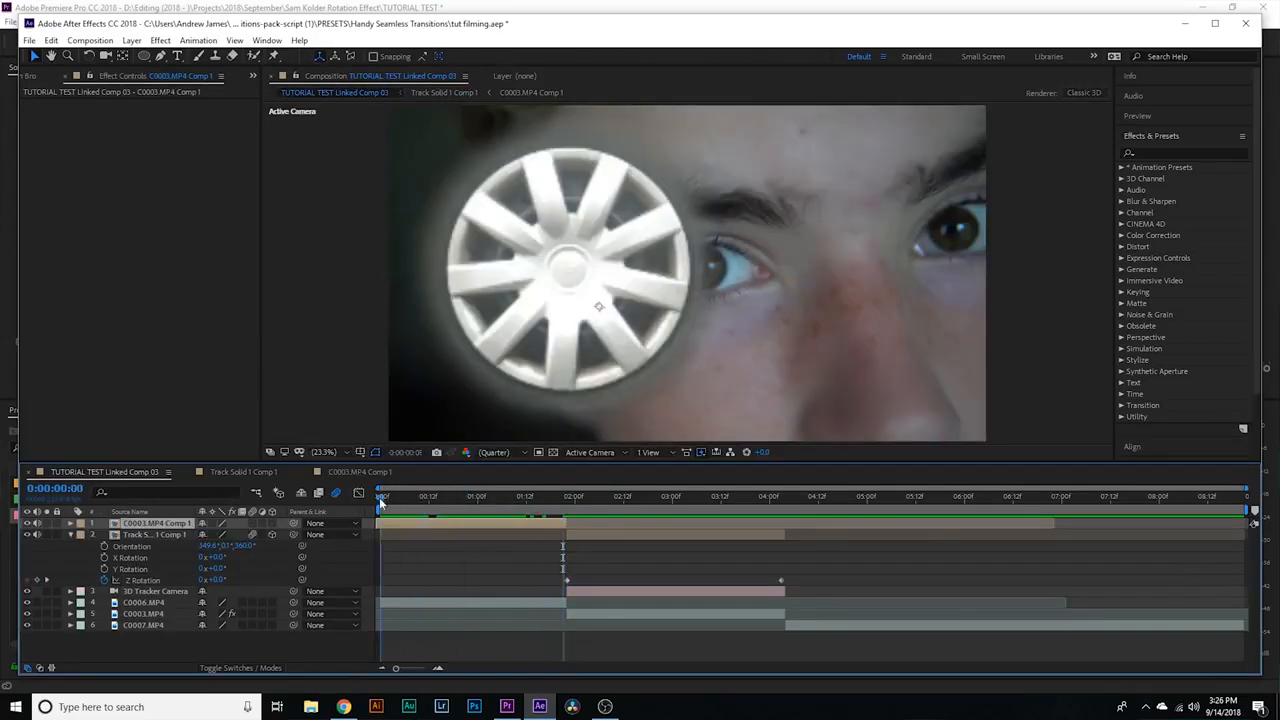
pyautogui.click(415, 536)
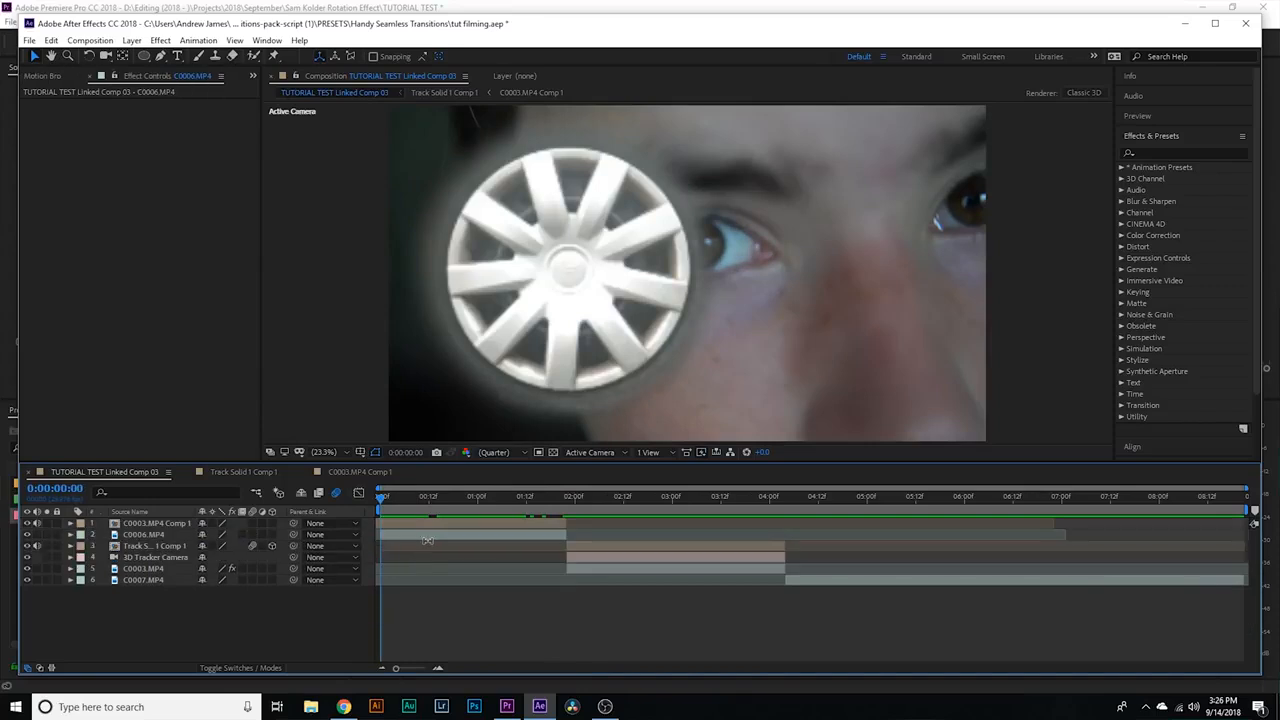
pyautogui.click(430, 538)
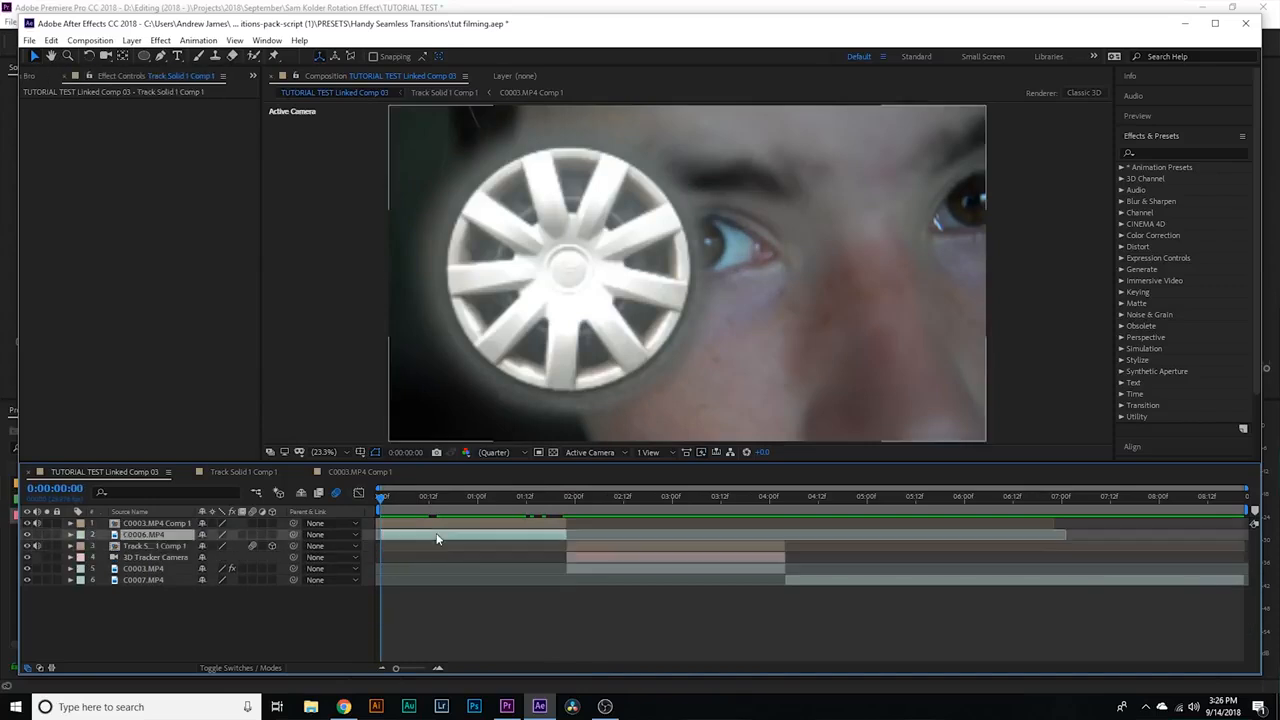
pyautogui.rightClick(436, 538)
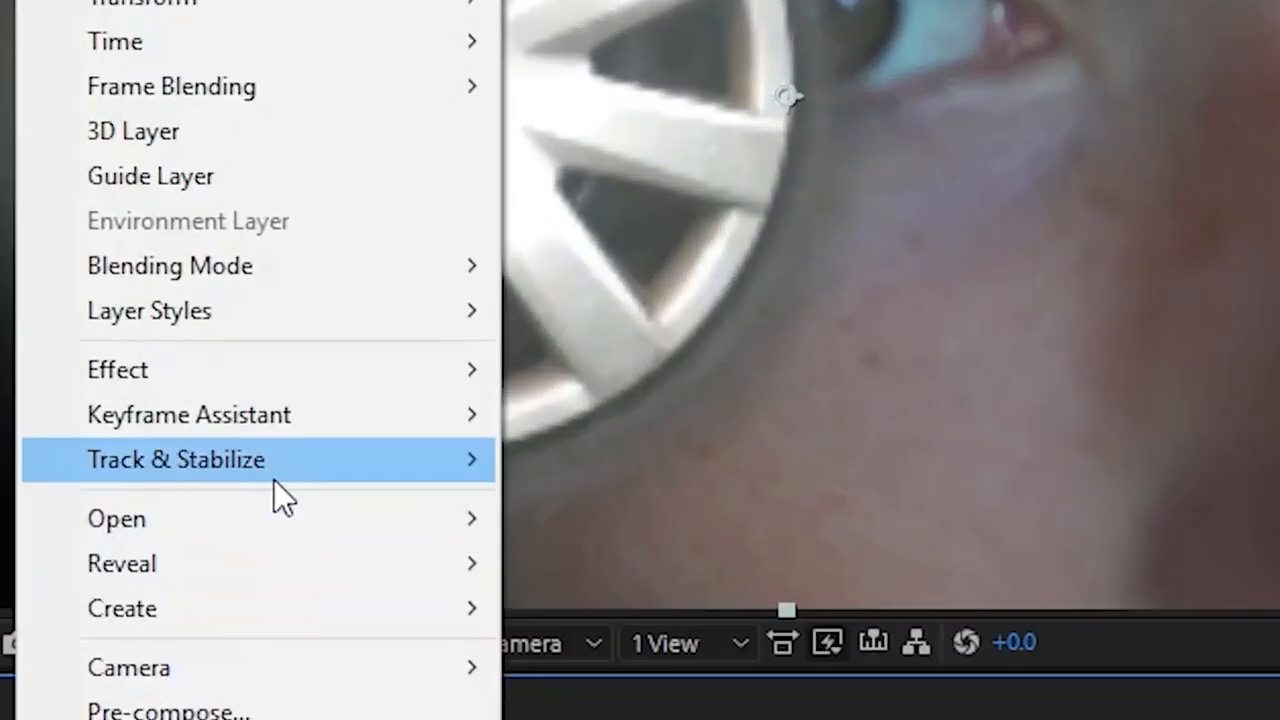
pyautogui.moveTo(520, 398)
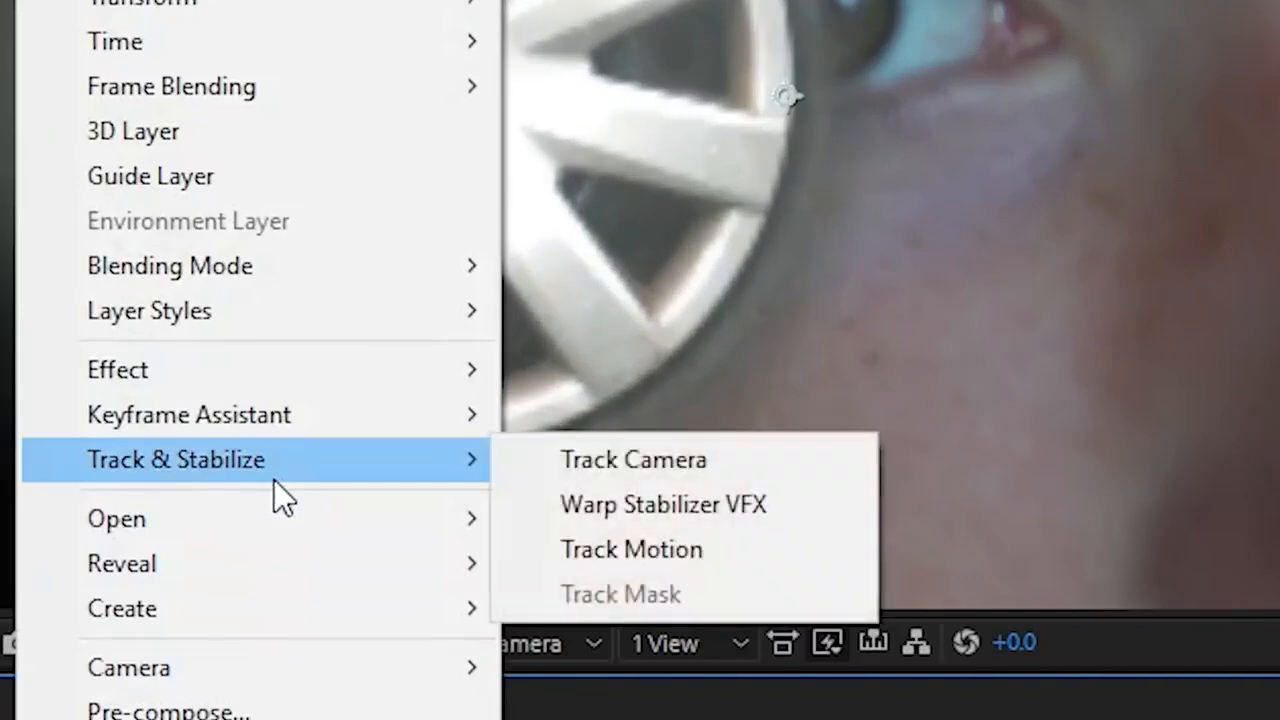
pyautogui.click(602, 470)
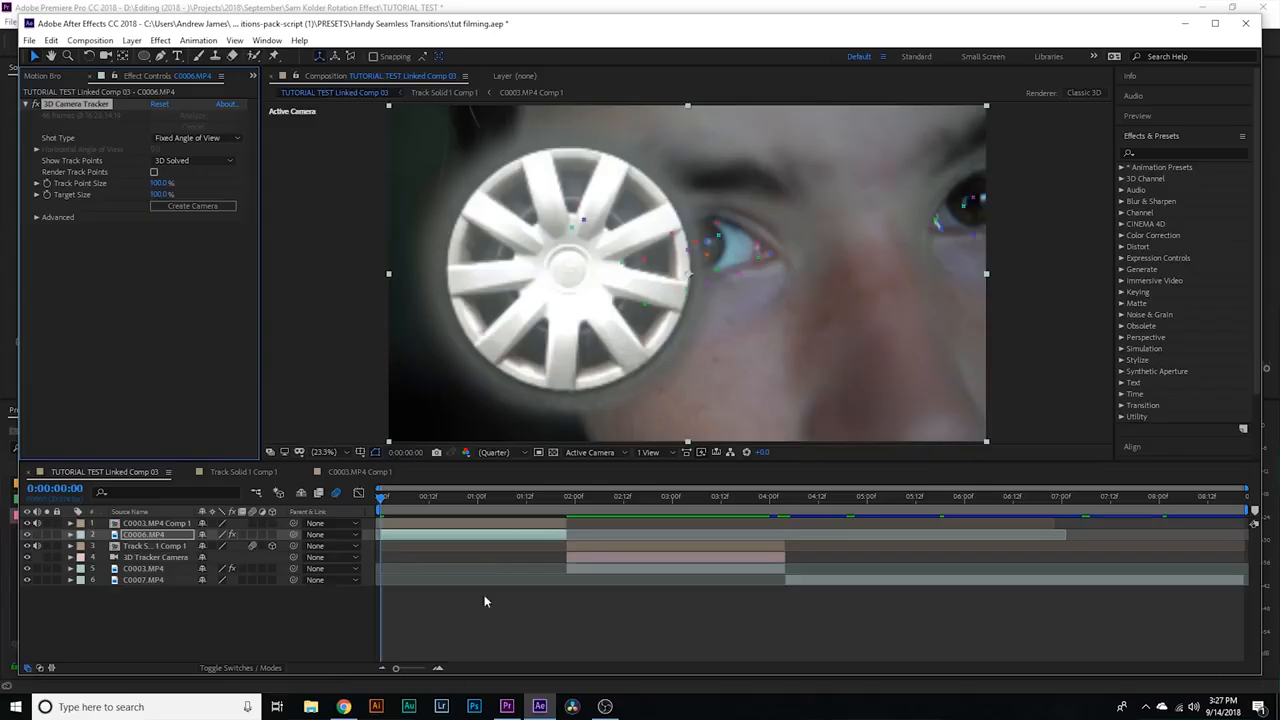
# - Hide the C0003.MP4 Comp 1 layer and create a solid and camera from the track points around the eye
pyautogui.click(404, 524)
pyautogui.click(27, 523)
pyautogui.click(483, 431)
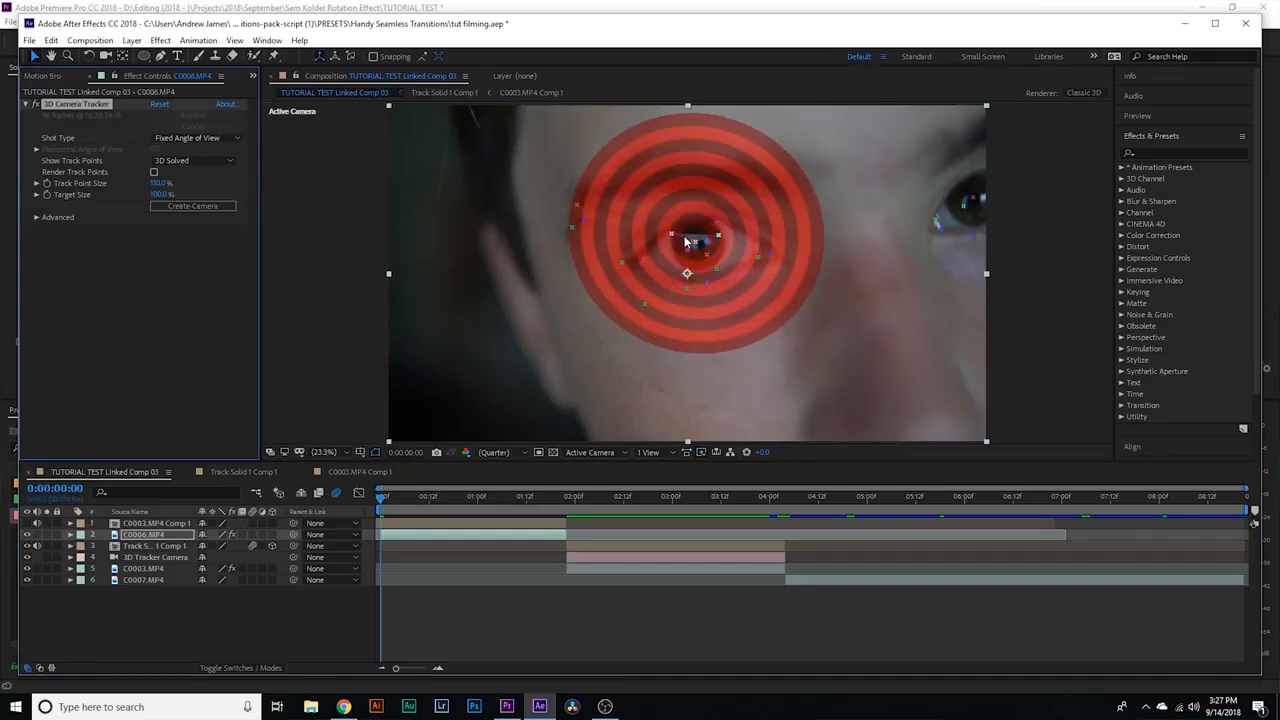
pyautogui.rightClick(686, 240)
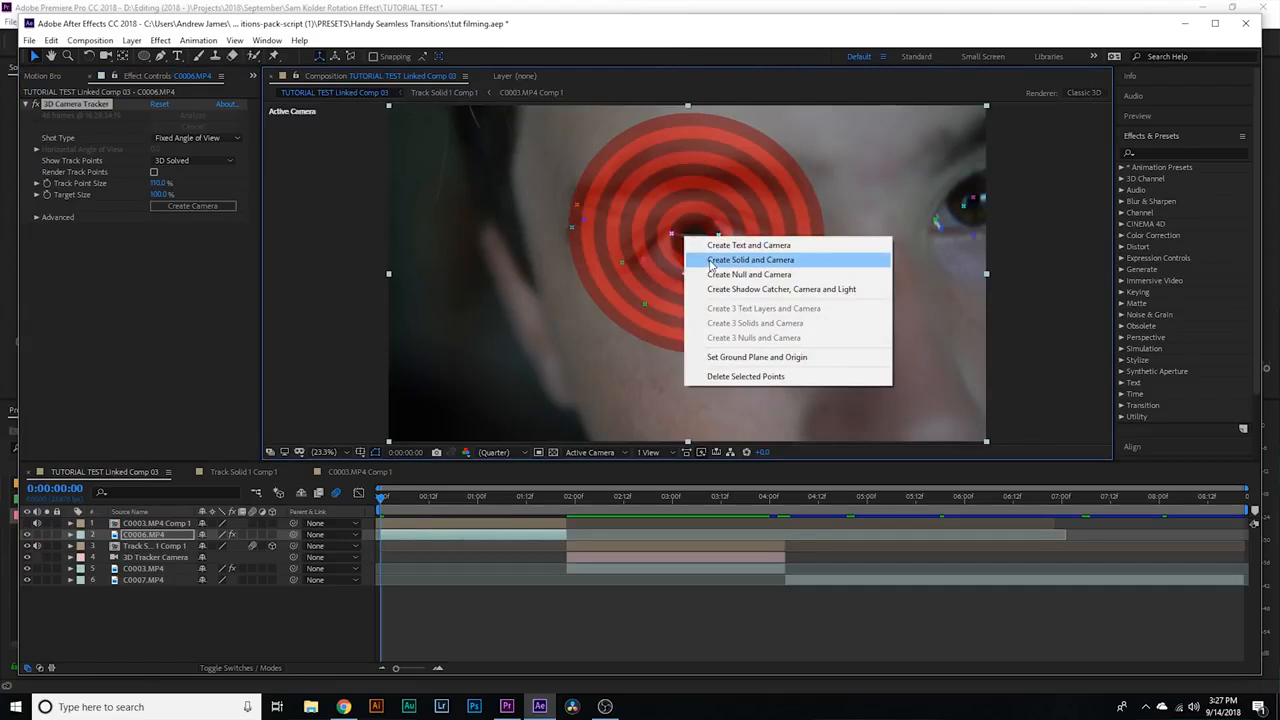
pyautogui.click(711, 262)
# - Pre-compose the new pink track solid as Track Solid 1 Comp 2, leaving all attributes in the main composition
pyautogui.rightClick(403, 520)
pyautogui.click(459, 460)
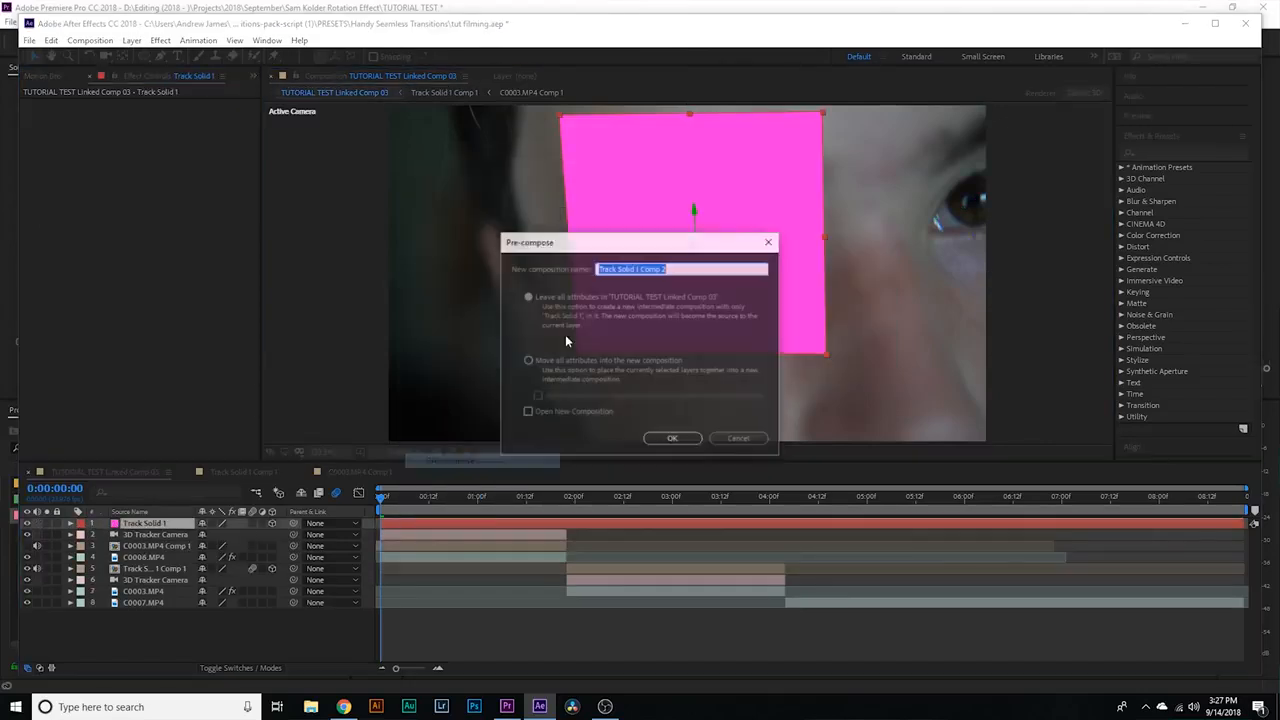
pyautogui.click(672, 438)
# - Move the C0003.MP4 Comp 1 layer into Track Solid 1 Comp 2, show it and hide the pink solid there
pyautogui.click(400, 546)
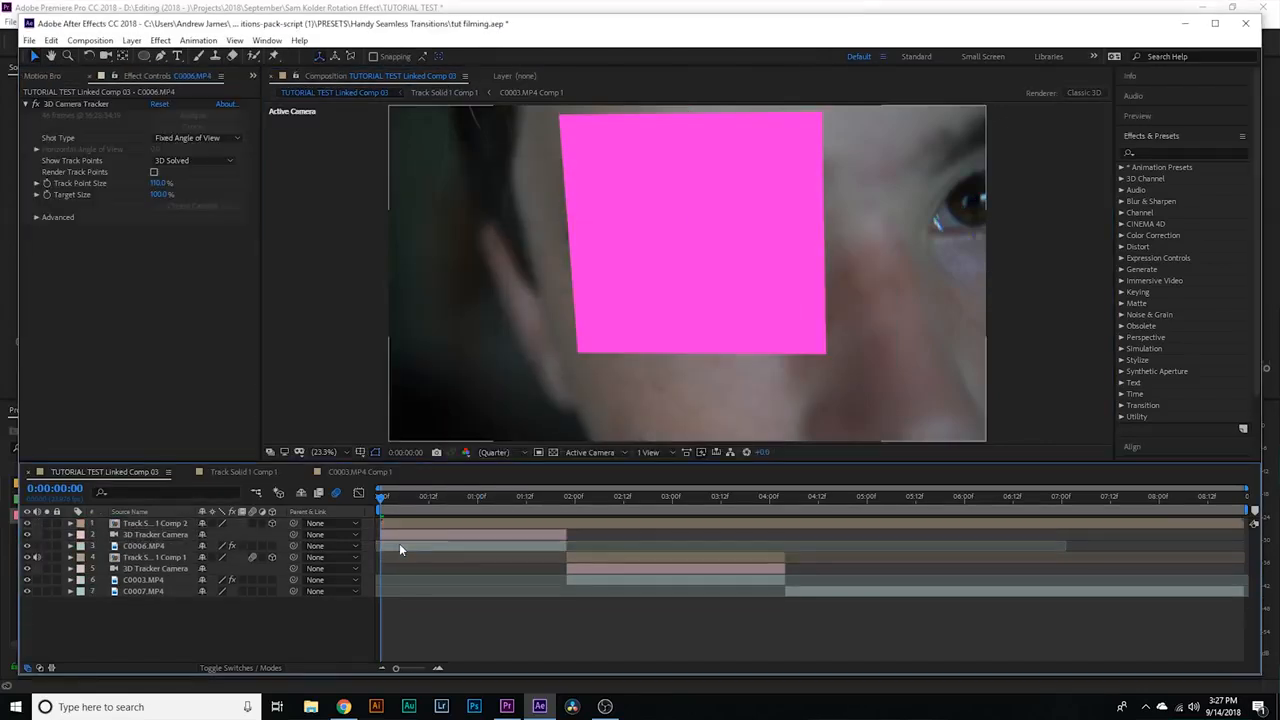
pyautogui.doubleClick(418, 524)
pyautogui.click(418, 524)
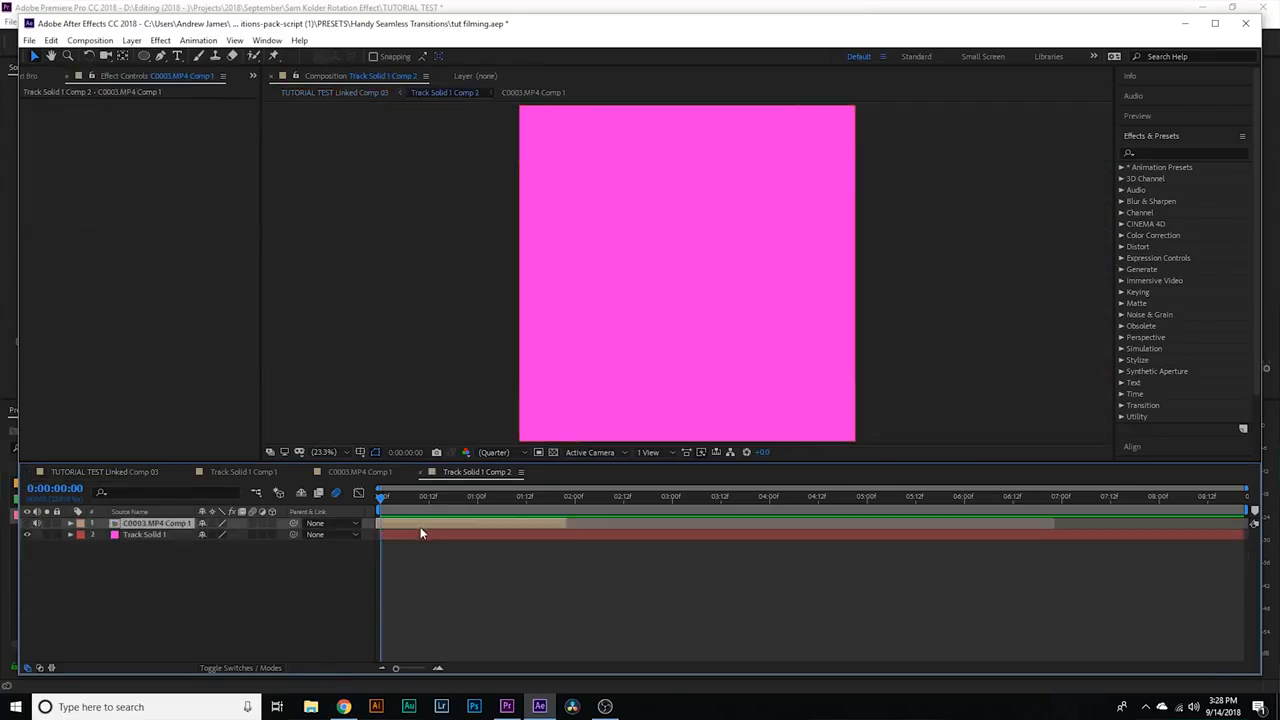
pyautogui.click(27, 524)
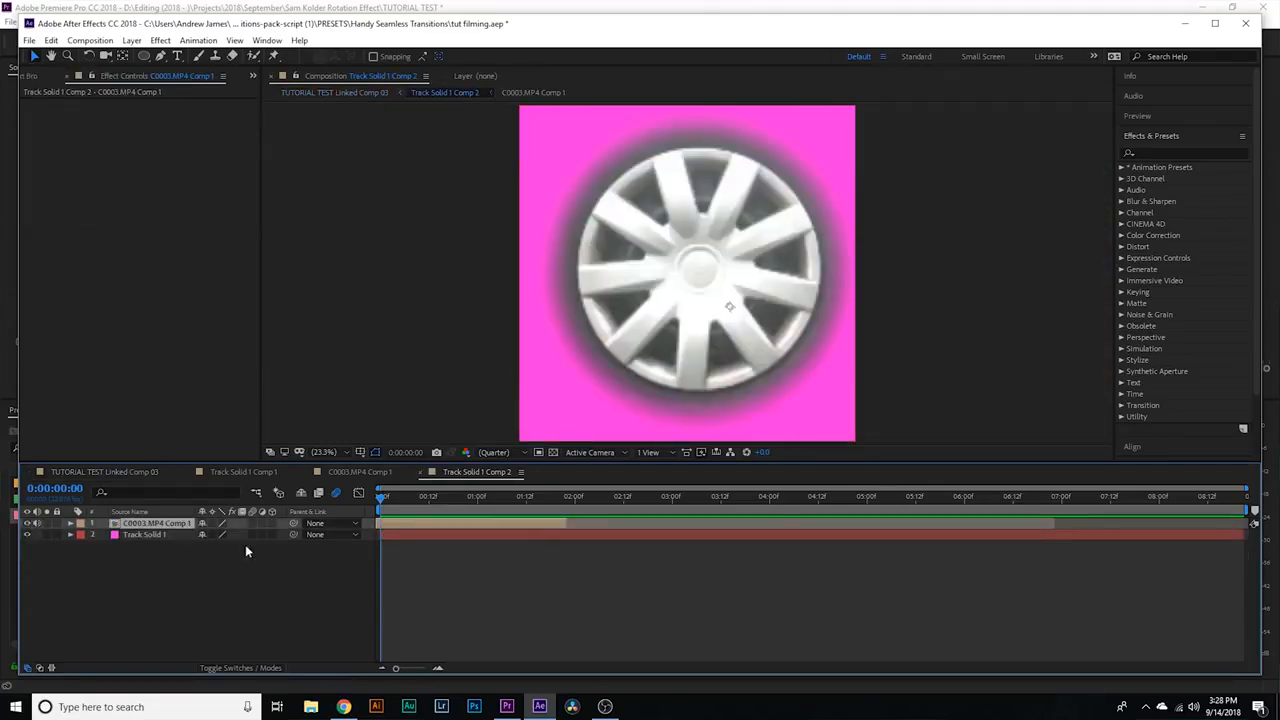
pyautogui.click(27, 535)
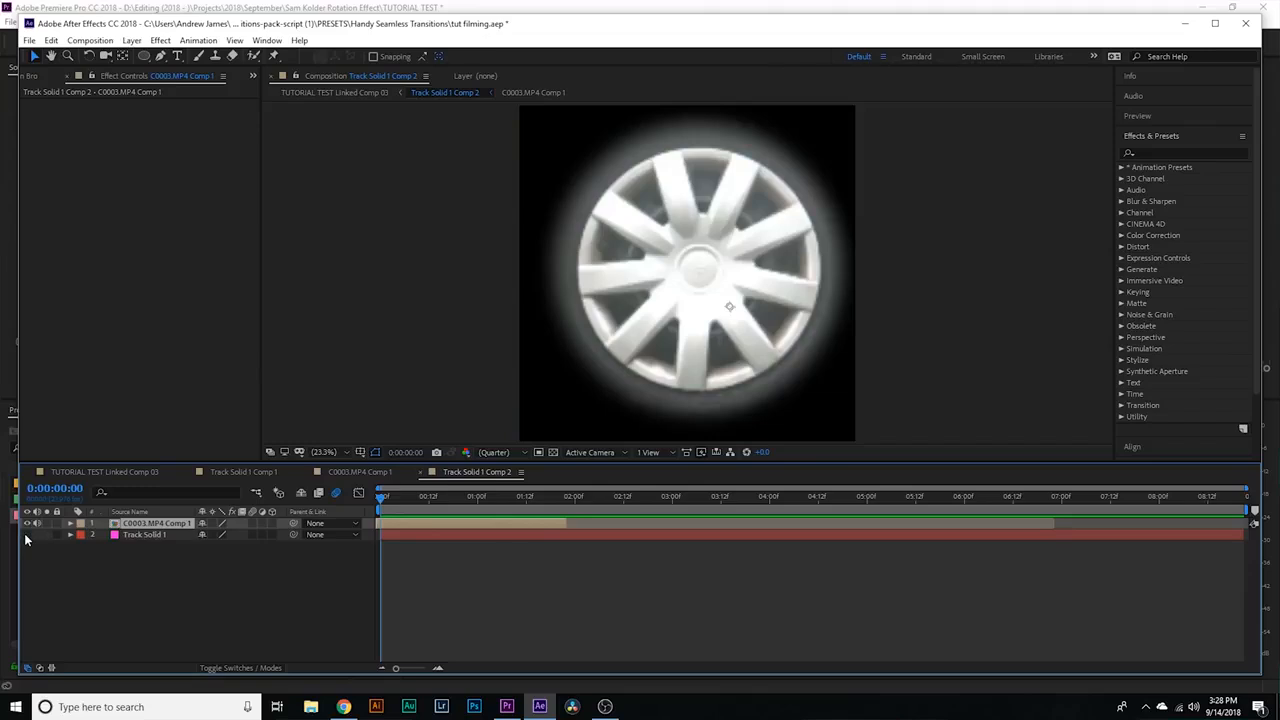
# - In TUTORIAL TEST Linked Comp 03, scale Track Solid 1 Comp 2 to 15% and position the hubcap over the pupil
pyautogui.hotkey('shift', 'Escape')
pyautogui.press('s')
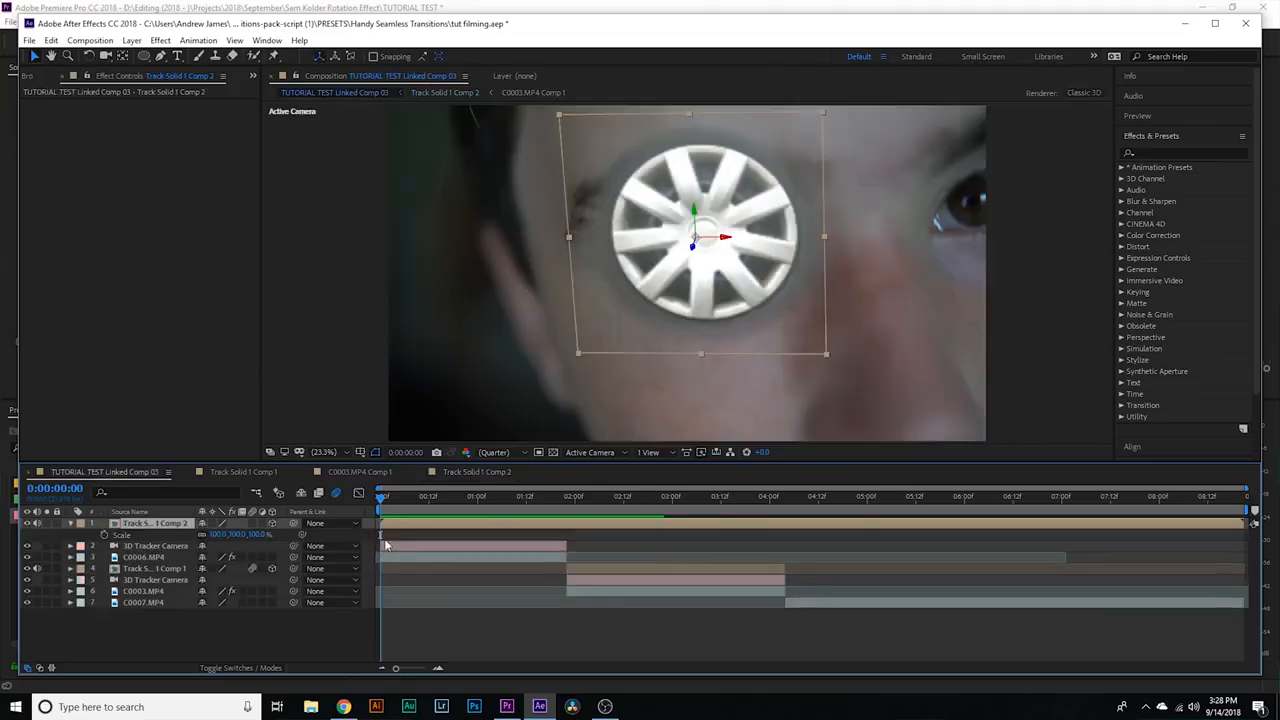
pyautogui.moveTo(262, 535); pyautogui.dragTo(173, 535)
pyautogui.scroll(3, 565, 383)
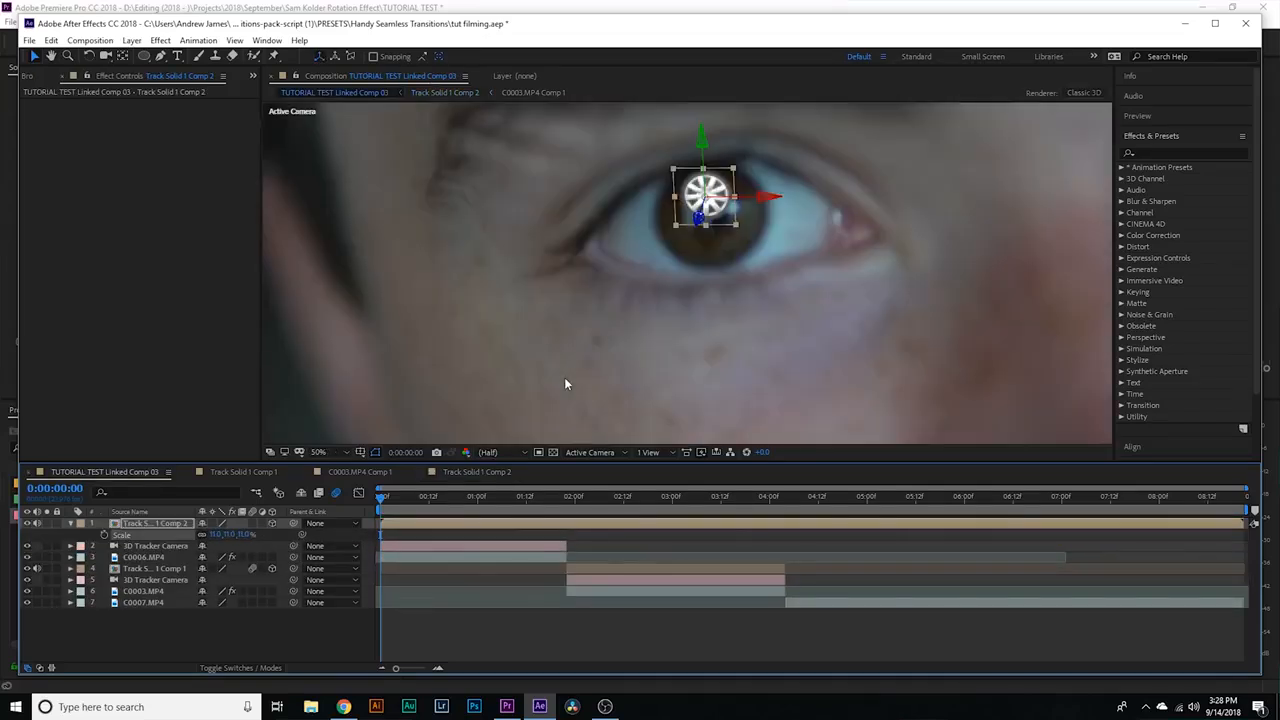
pyautogui.moveTo(714, 204); pyautogui.dragTo(718, 225)
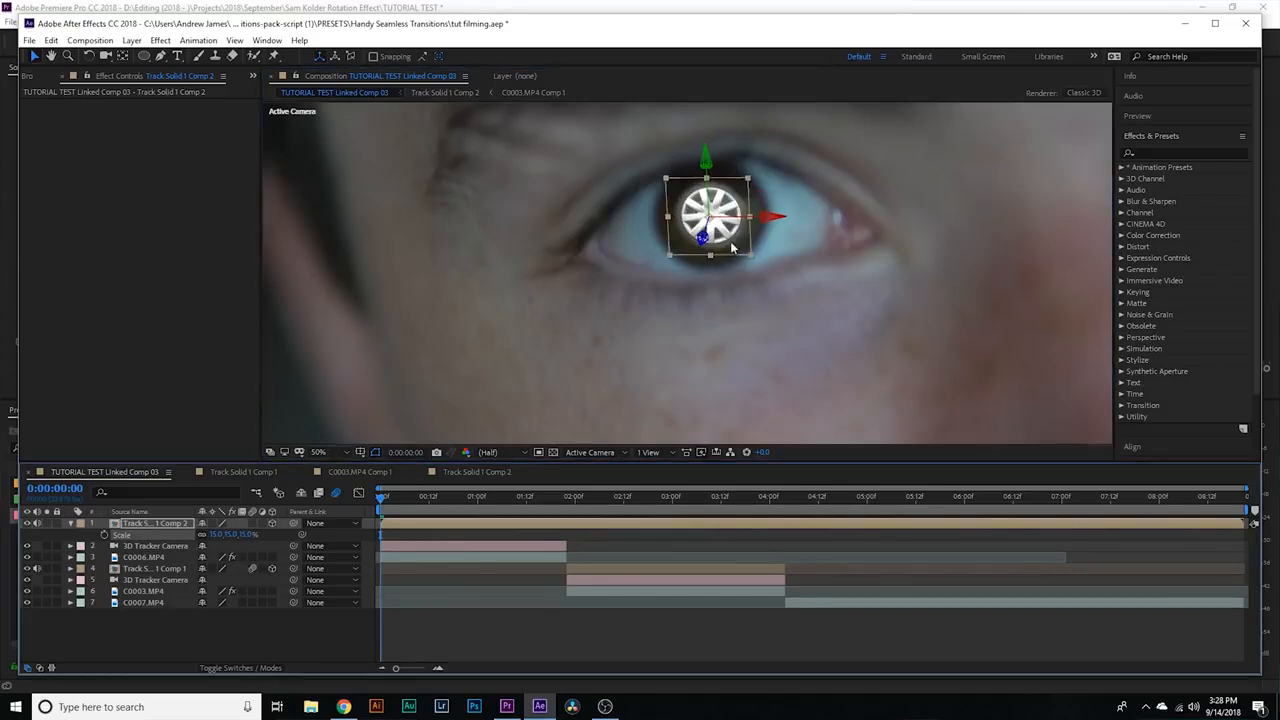
pyautogui.moveTo(731, 243); pyautogui.dragTo(729, 238)
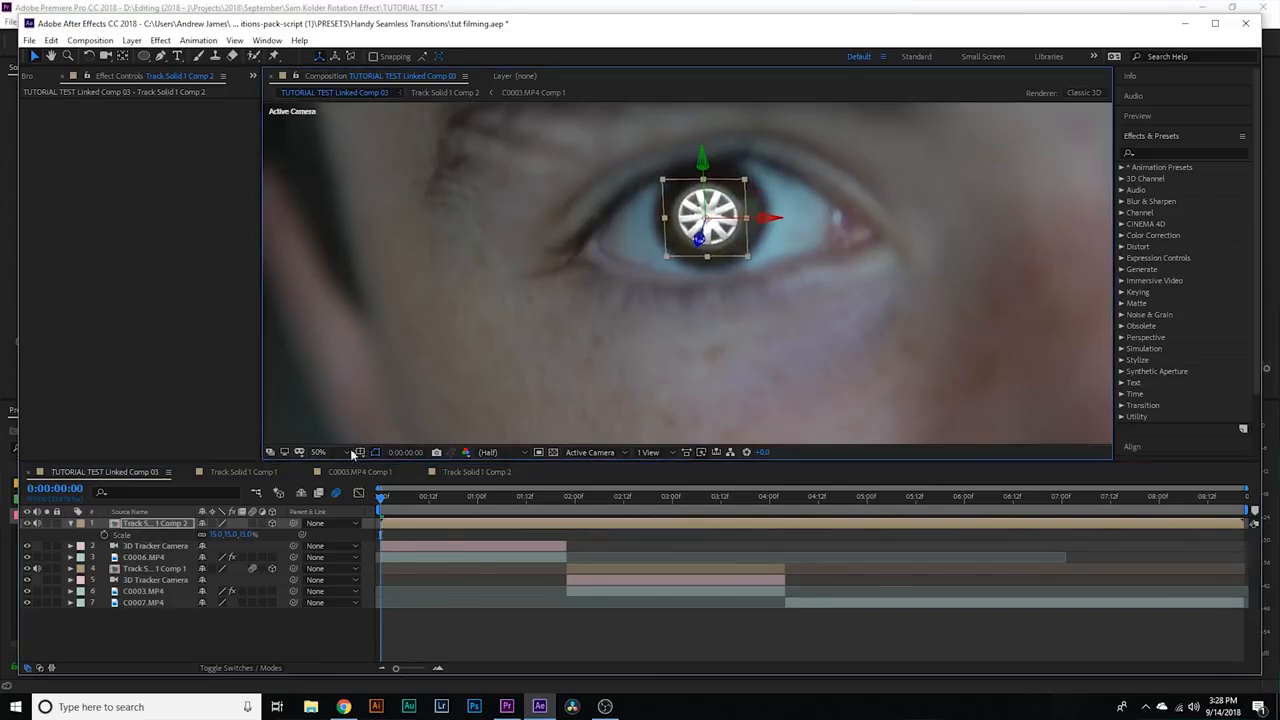
# - Set the blending mode of the Track Solid 1 Comp 2 layer to Overlay
pyautogui.click(346, 451)
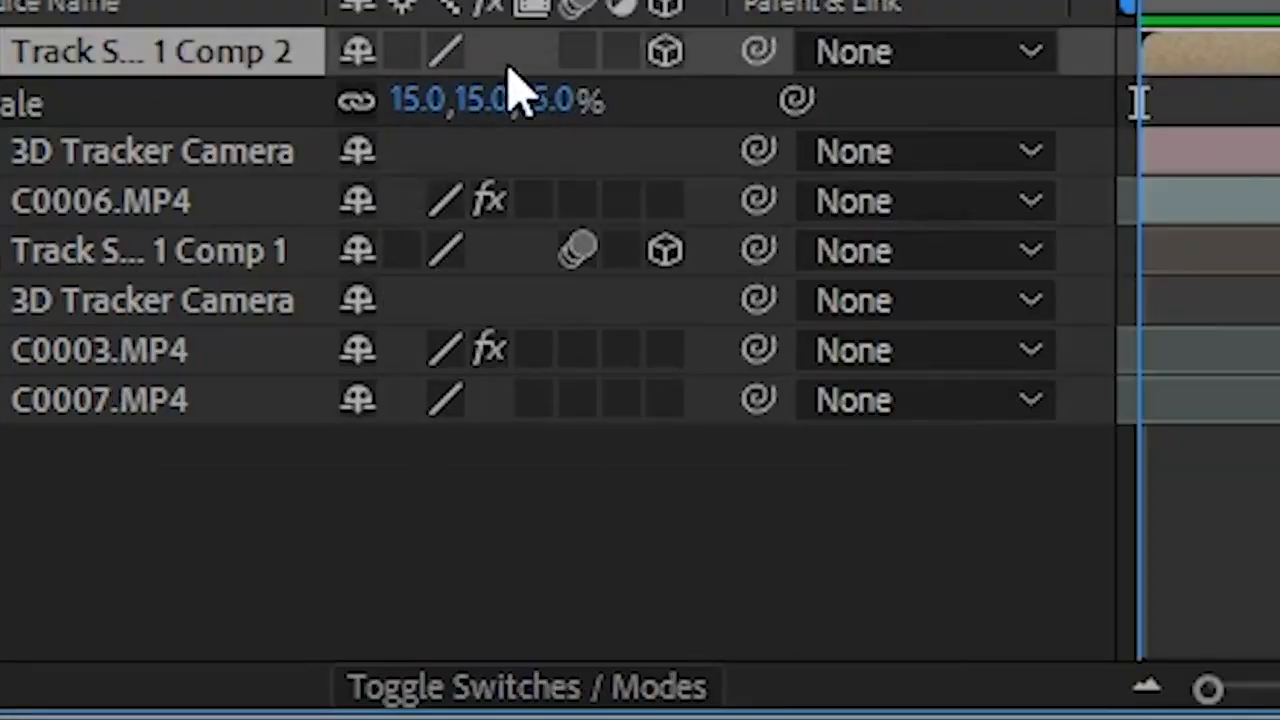
pyautogui.click(514, 695)
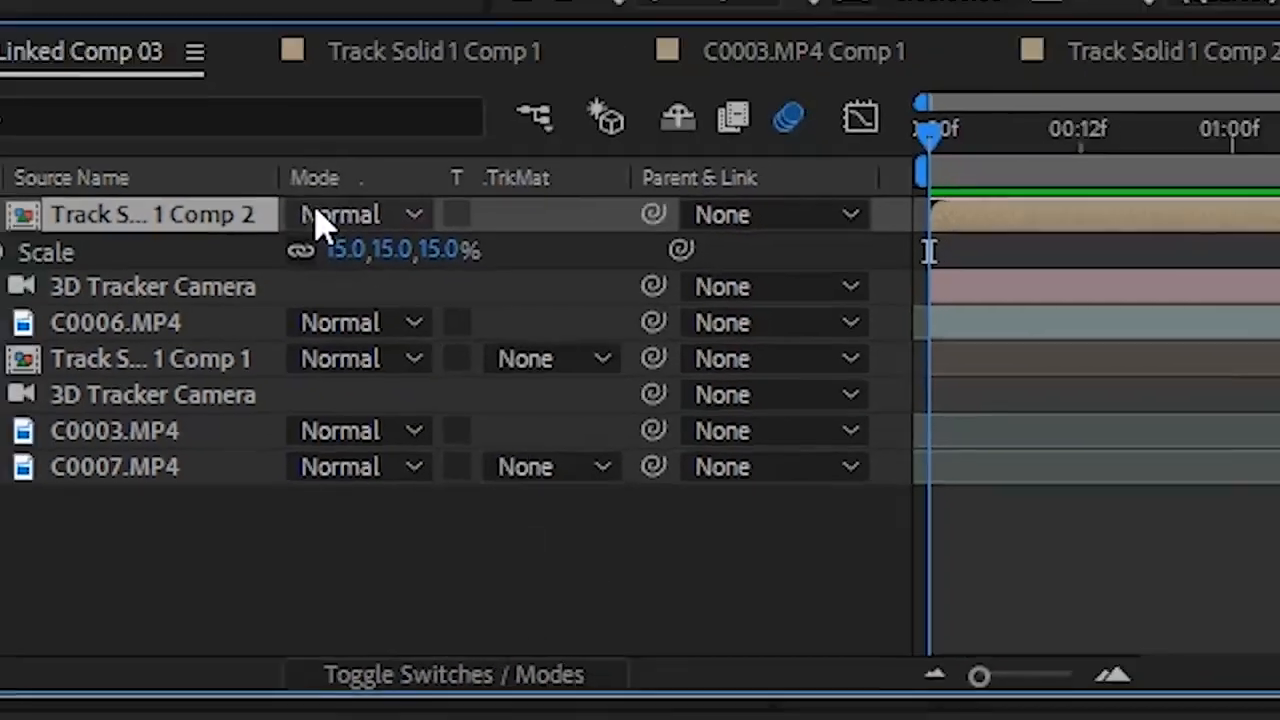
pyautogui.click(400, 52)
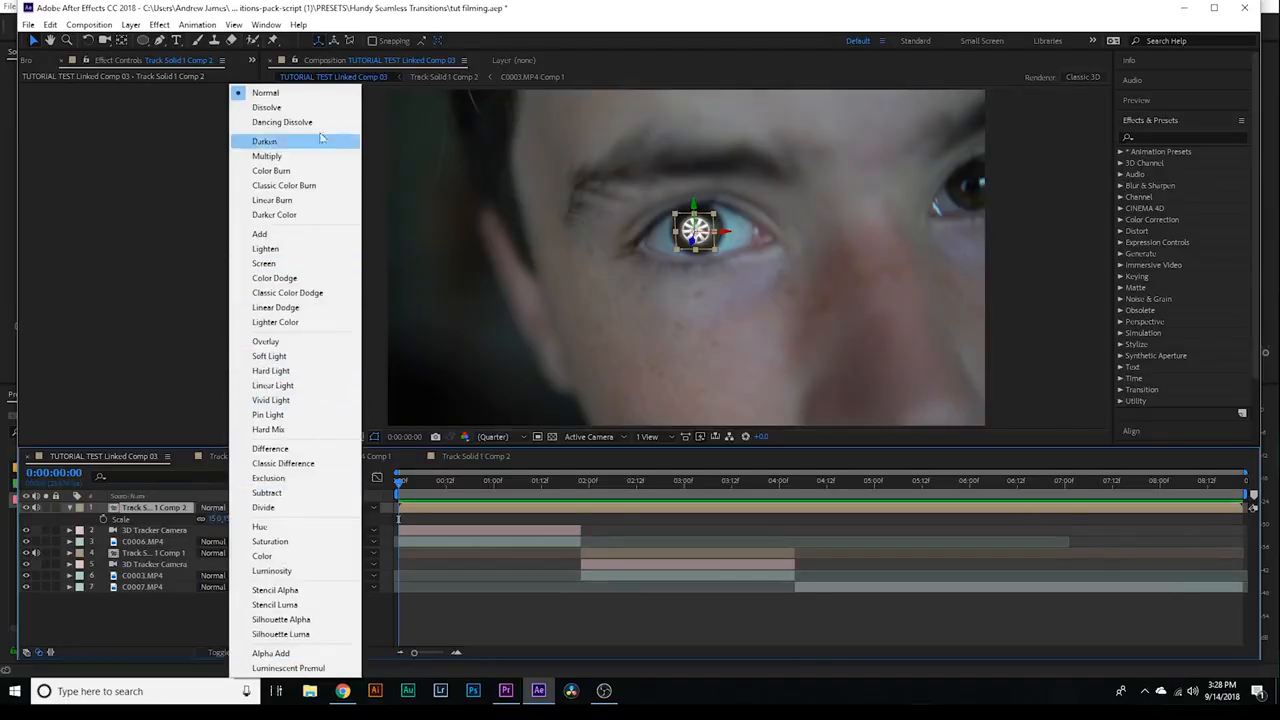
pyautogui.click(266, 341)
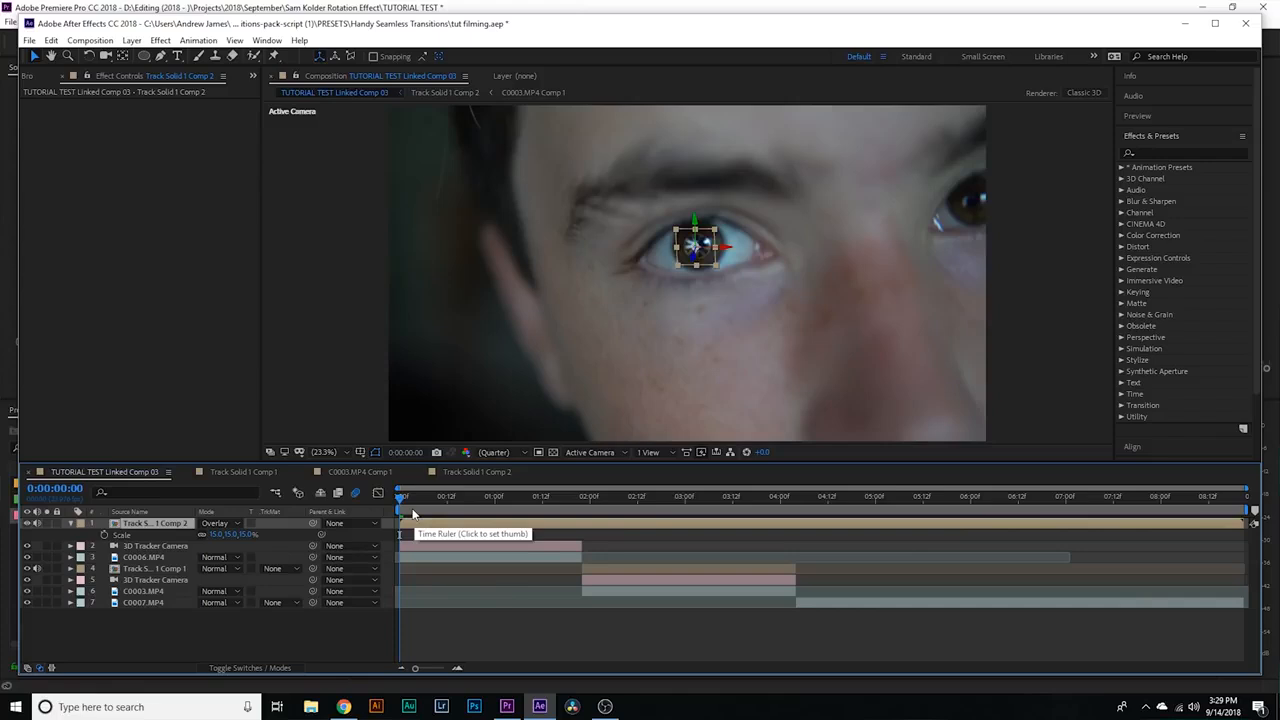
# - Keyframe Track Solid 1 Comp 2's Z Rotation from 0 at the start to 12 revolutions near the end of the C0006.MP4 clip
pyautogui.press('r')
pyautogui.click(104, 569)
pyautogui.moveTo(503, 514); pyautogui.dragTo(580, 518)
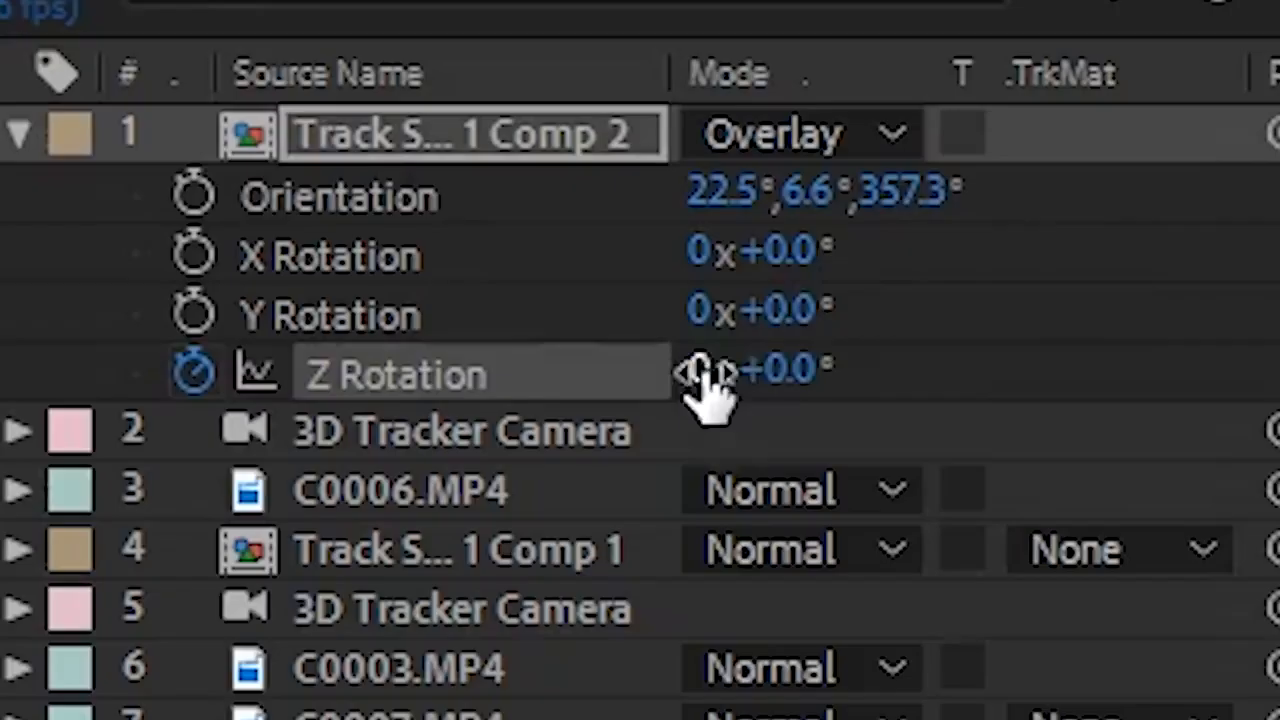
pyautogui.click(200, 569)
pyautogui.write('12')
pyautogui.press('Return')
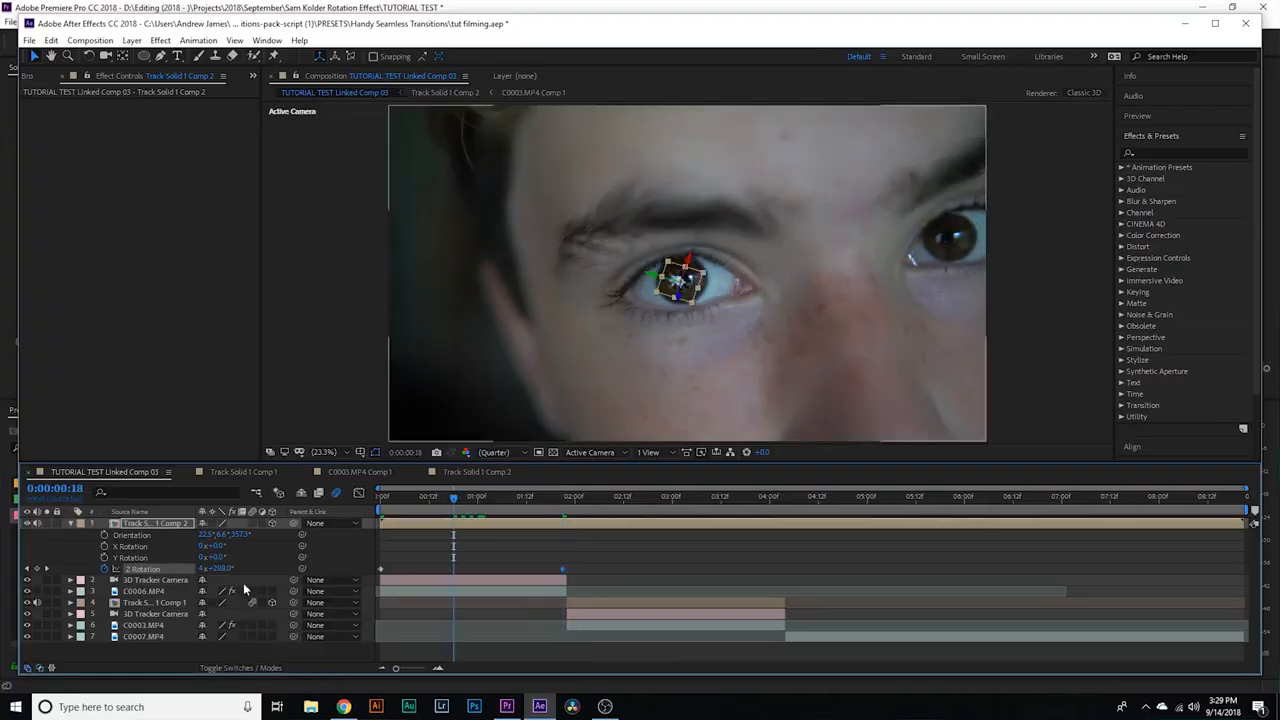
# - Enable motion blur on the spinning Track Solid 1 Comp 2 layer, then duplicate the layer and preview the eye effect
pyautogui.click(253, 524)
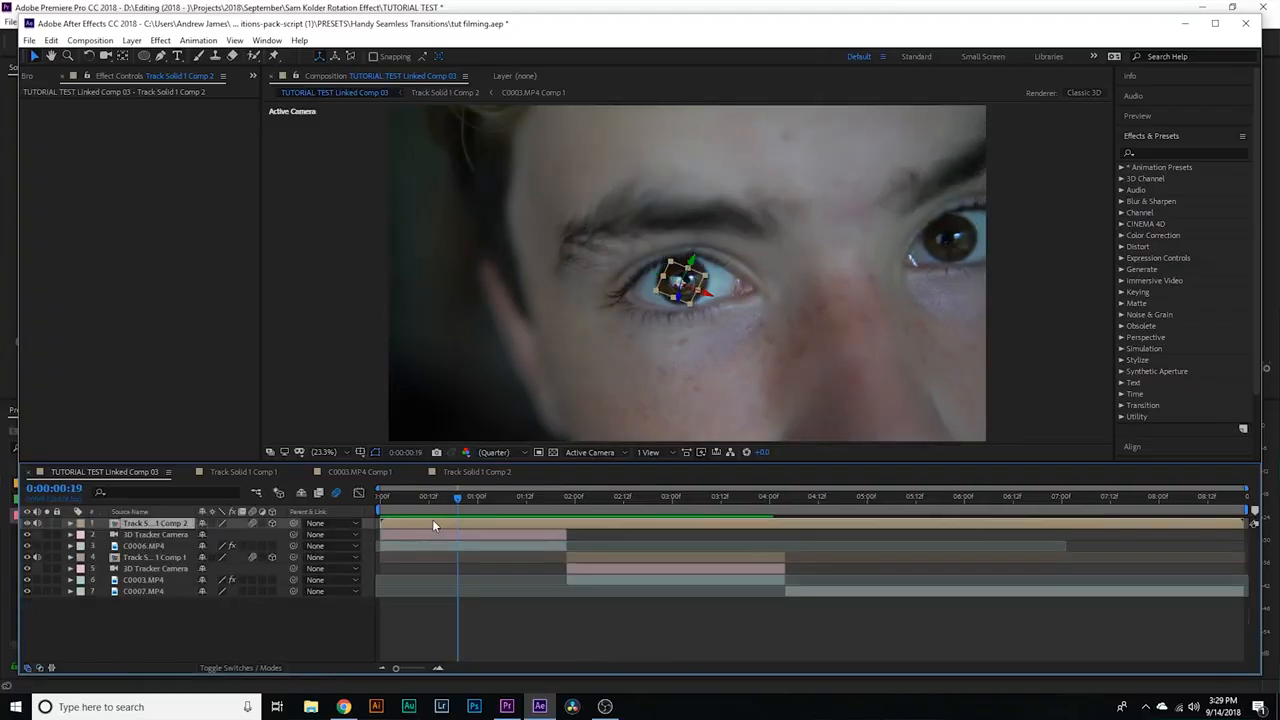
pyautogui.hotkey('ctrl', 'd')
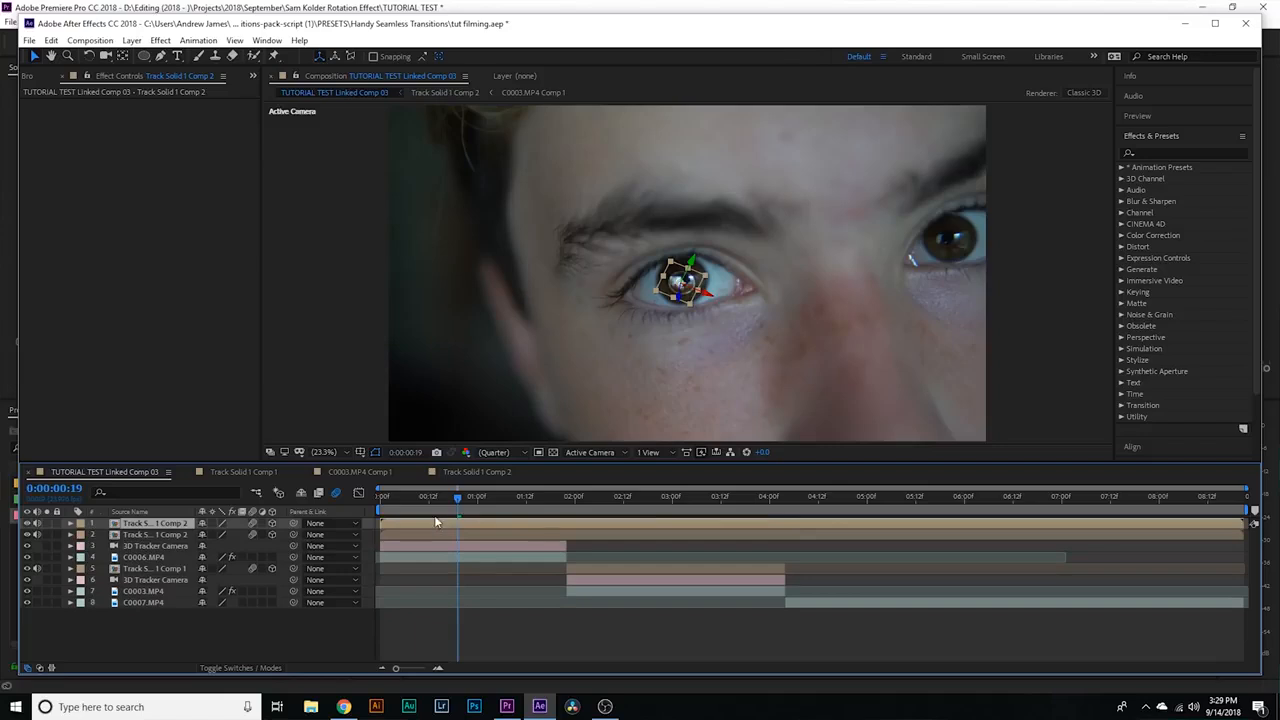
pyautogui.moveTo(433, 498); pyautogui.dragTo(352, 517)
pyautogui.click(431, 601)
pyautogui.press('space')
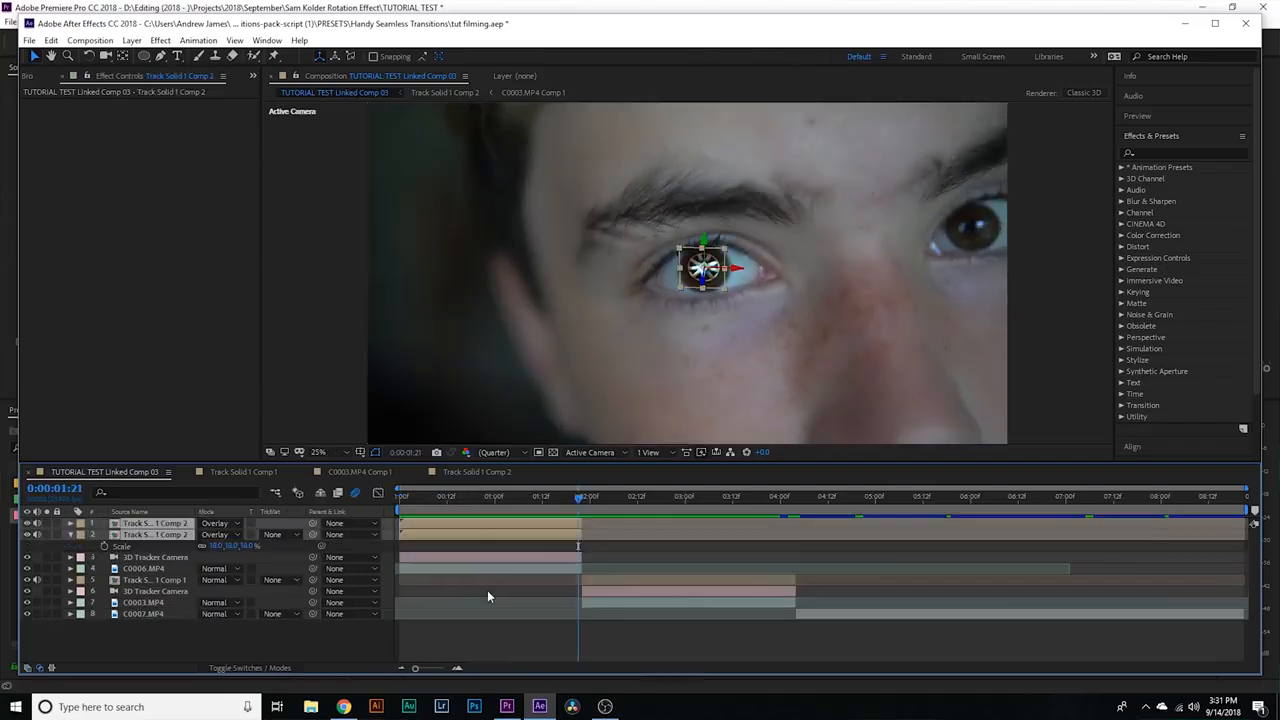
# - Pre-compose both Track Solid 1 Comp 2 layers, their 3D Tracker Camera and C0006.MP4 as Pre-comp 1, moving all attributes
pyautogui.click(488, 591)
pyautogui.click(472, 523)
pyautogui.keyDown('shift'); pyautogui.click(469, 568); pyautogui.keyUp('shift')
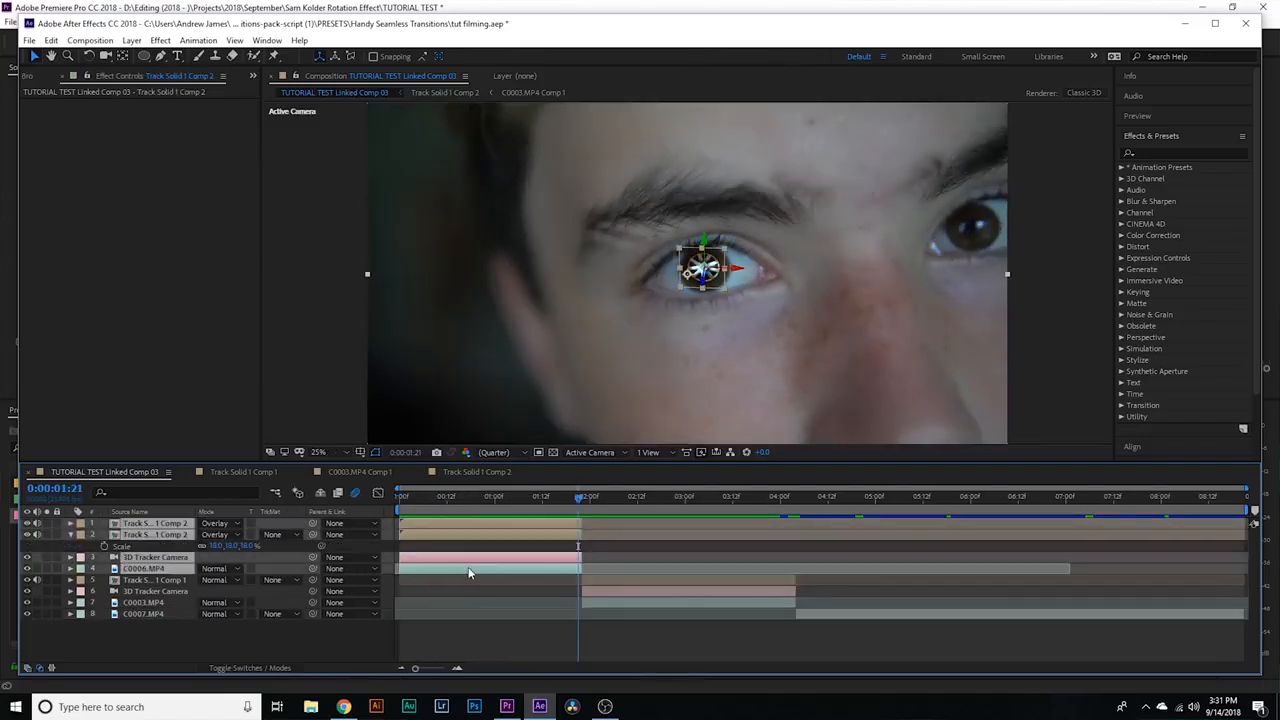
pyautogui.rightClick(469, 572)
pyautogui.click(530, 511)
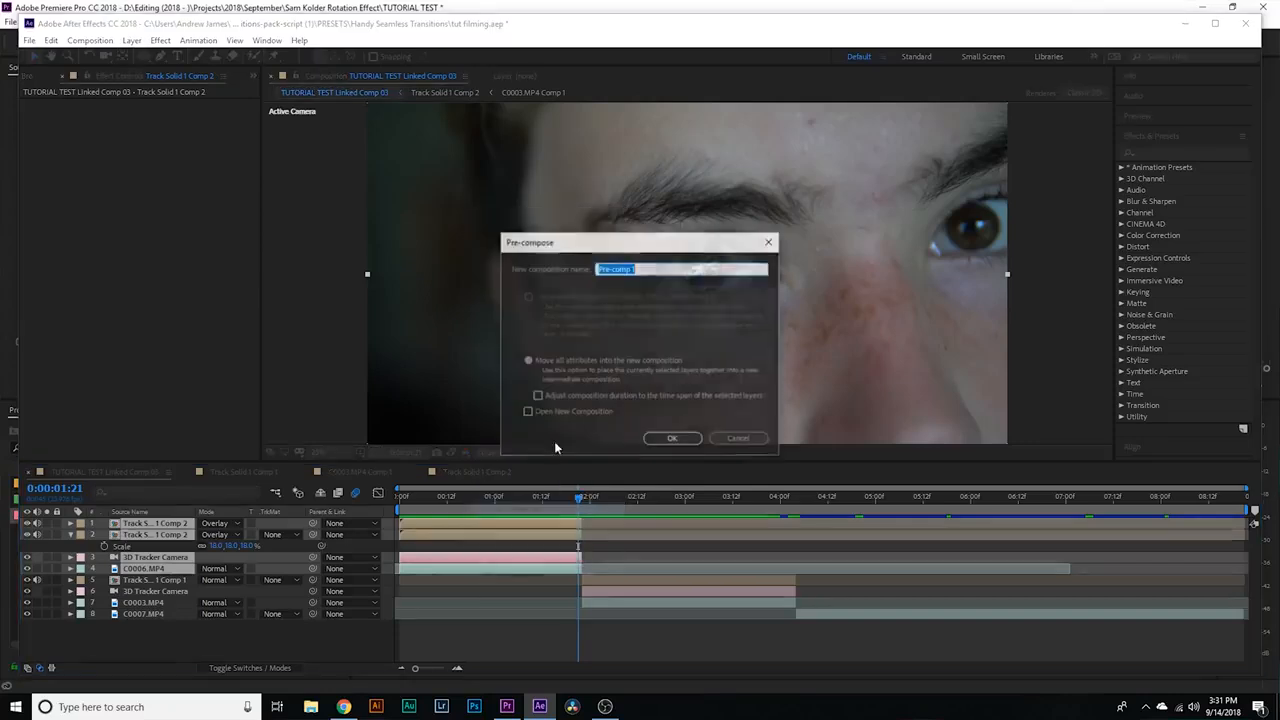
pyautogui.click(672, 439)
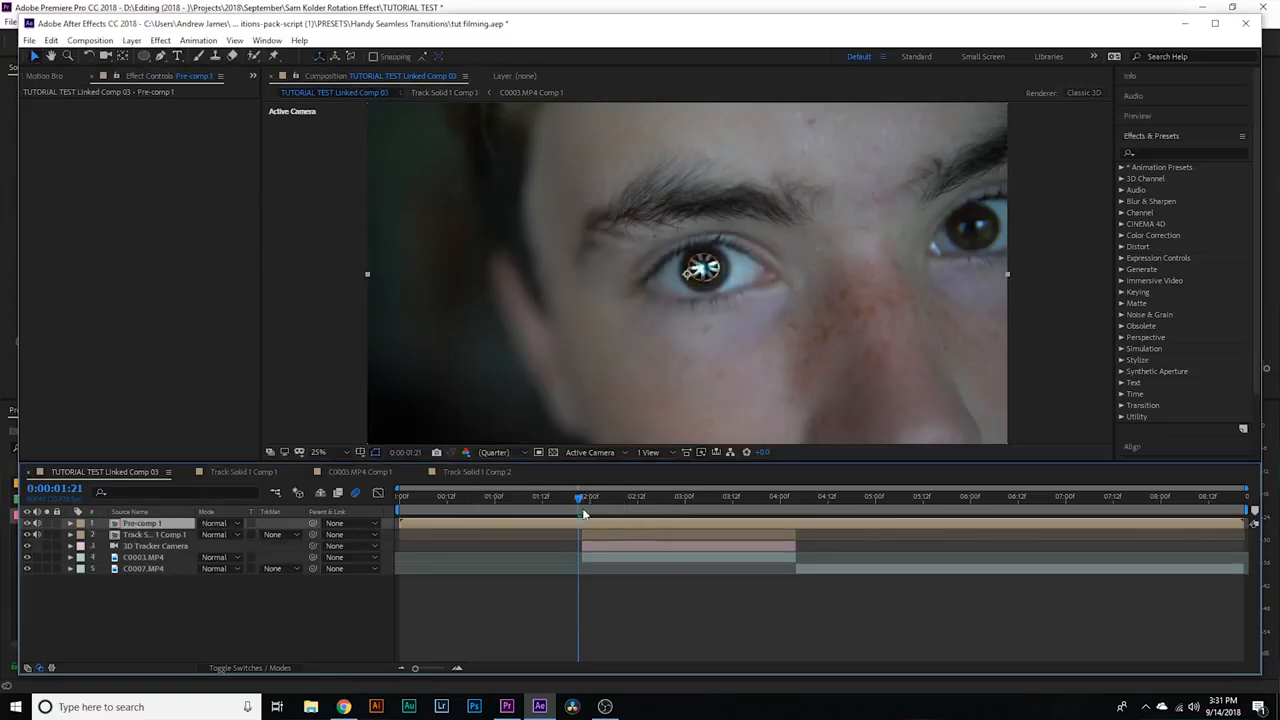
# - Pre-compose Track Solid 1 Comp 1, its 3D Tracker Camera and C0003.MP4 as Pre-comp 2
pyautogui.moveTo(583, 513); pyautogui.dragTo(617, 513)
pyautogui.click(618, 532)
pyautogui.keyDown('shift'); pyautogui.click(630, 557); pyautogui.keyUp('shift')
pyautogui.rightClick(630, 557)
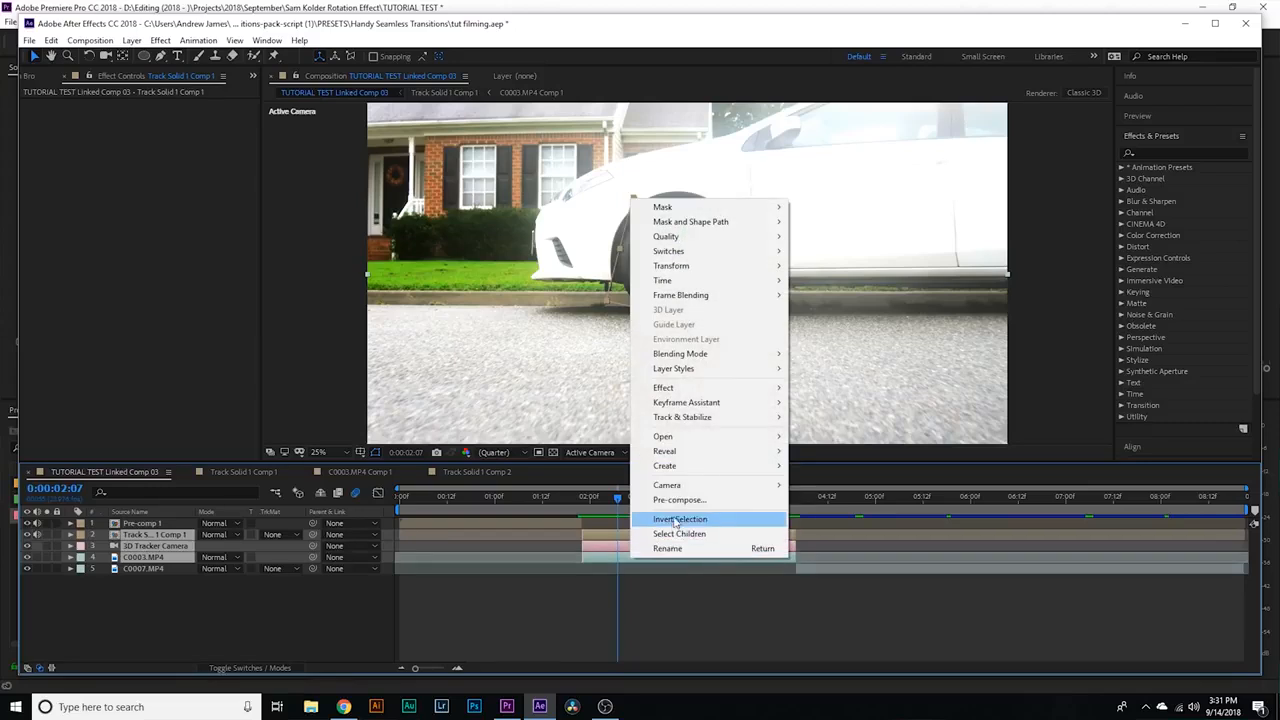
pyautogui.click(679, 499)
pyautogui.click(675, 438)
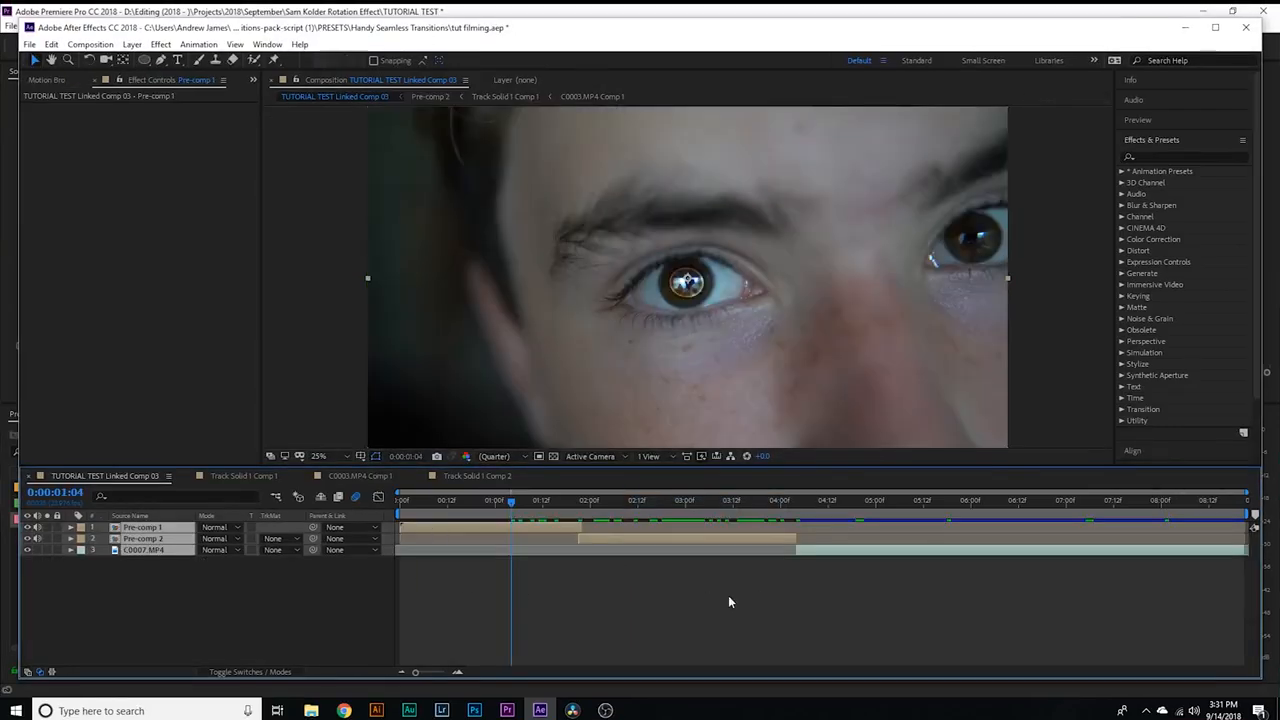
# - Set the scale of Pre-comp 1, Pre-comp 2 and C0007.MP4 to 200%
pyautogui.press('s')
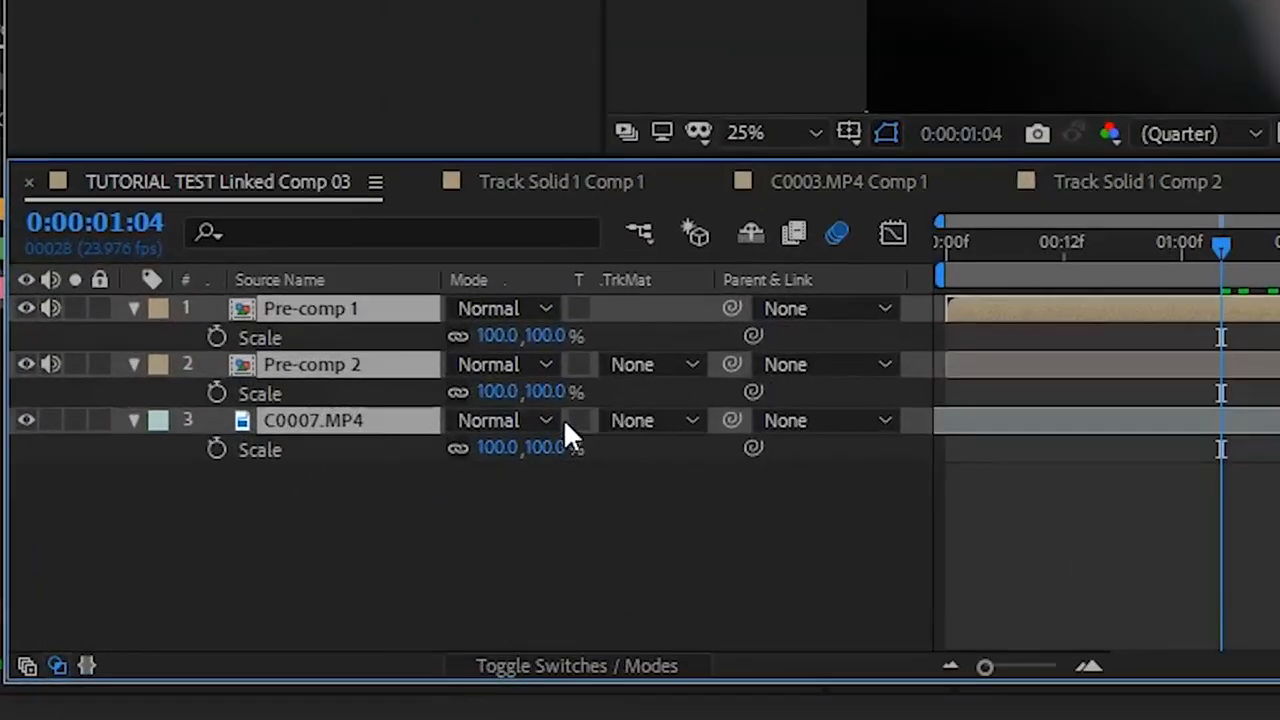
pyautogui.click(548, 337)
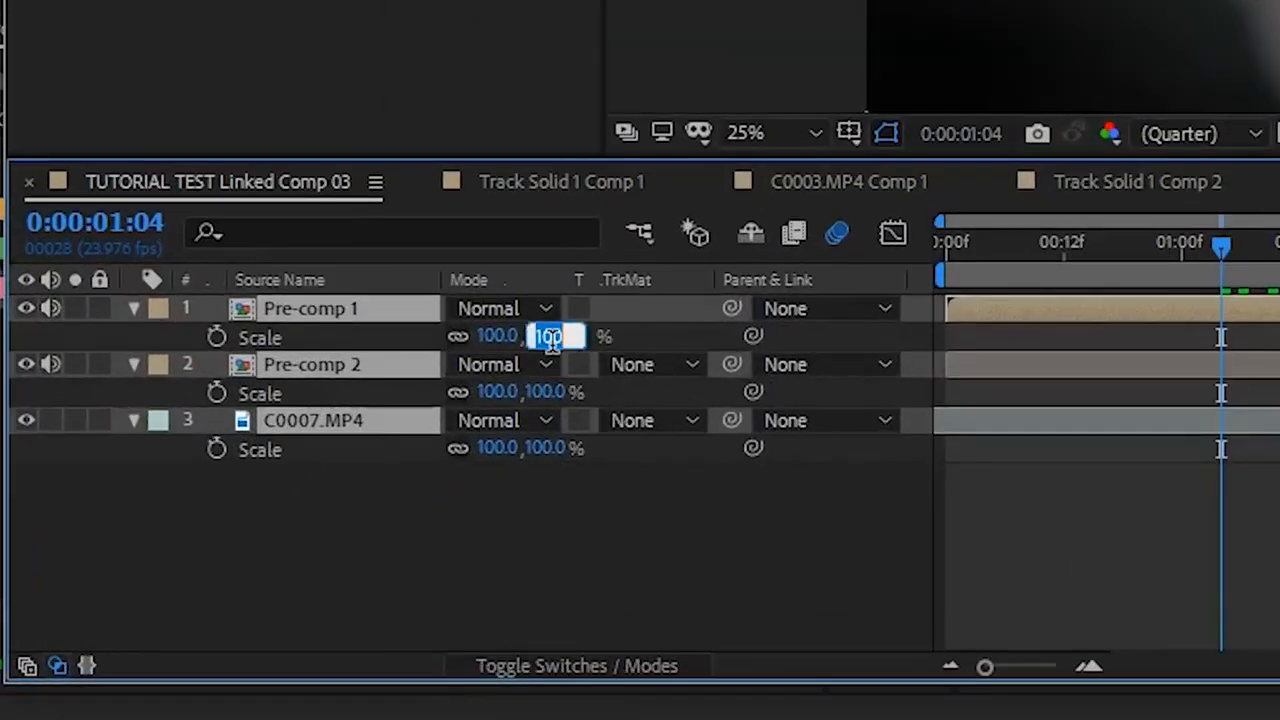
pyautogui.write('200')
pyautogui.press('Return')
# - Apply Motion Tile to Pre-comp 1 with Output Width and Output Height at 200 and Mirror Edges enabled
pyautogui.write('motio')
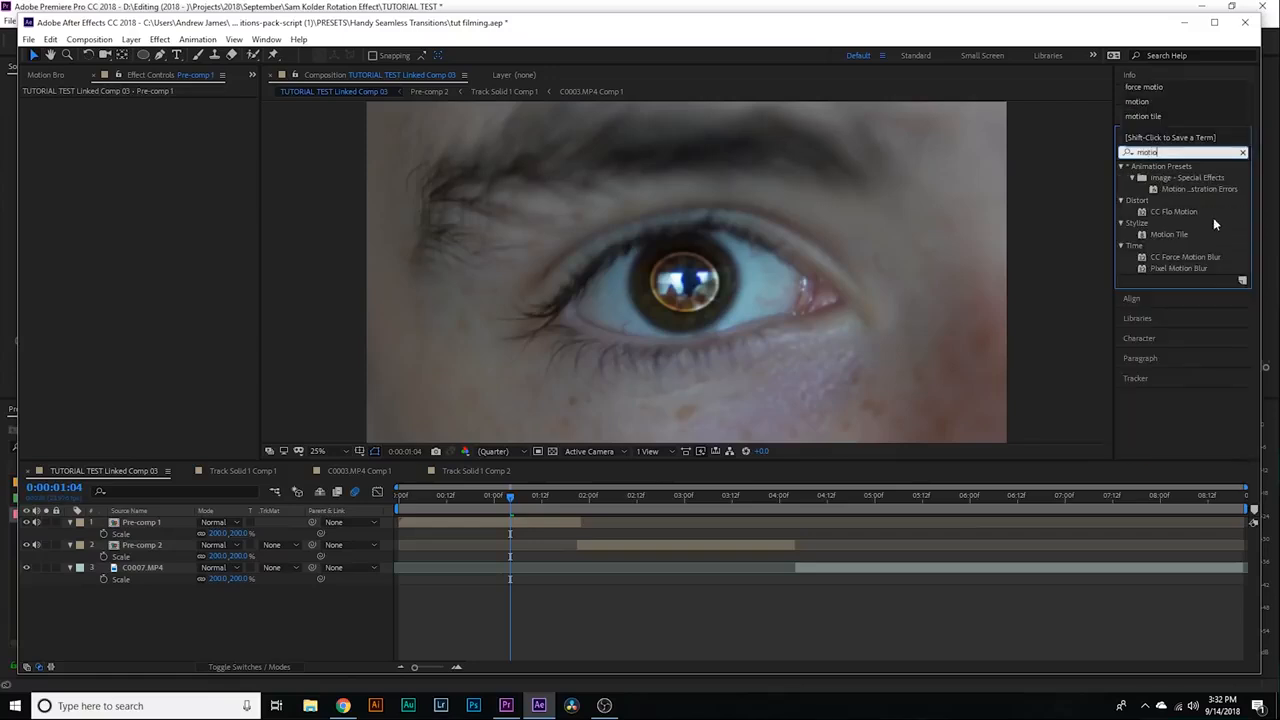
pyautogui.moveTo(1172, 234); pyautogui.dragTo(515, 527)
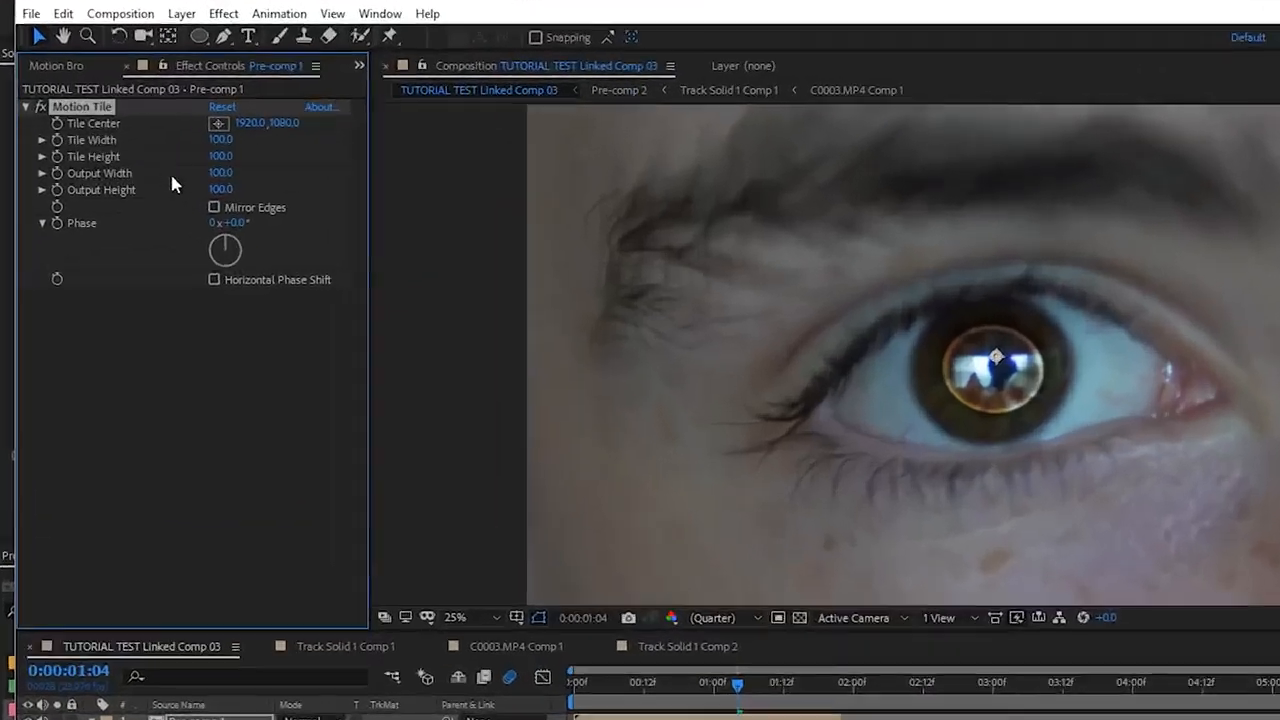
pyautogui.click(157, 148)
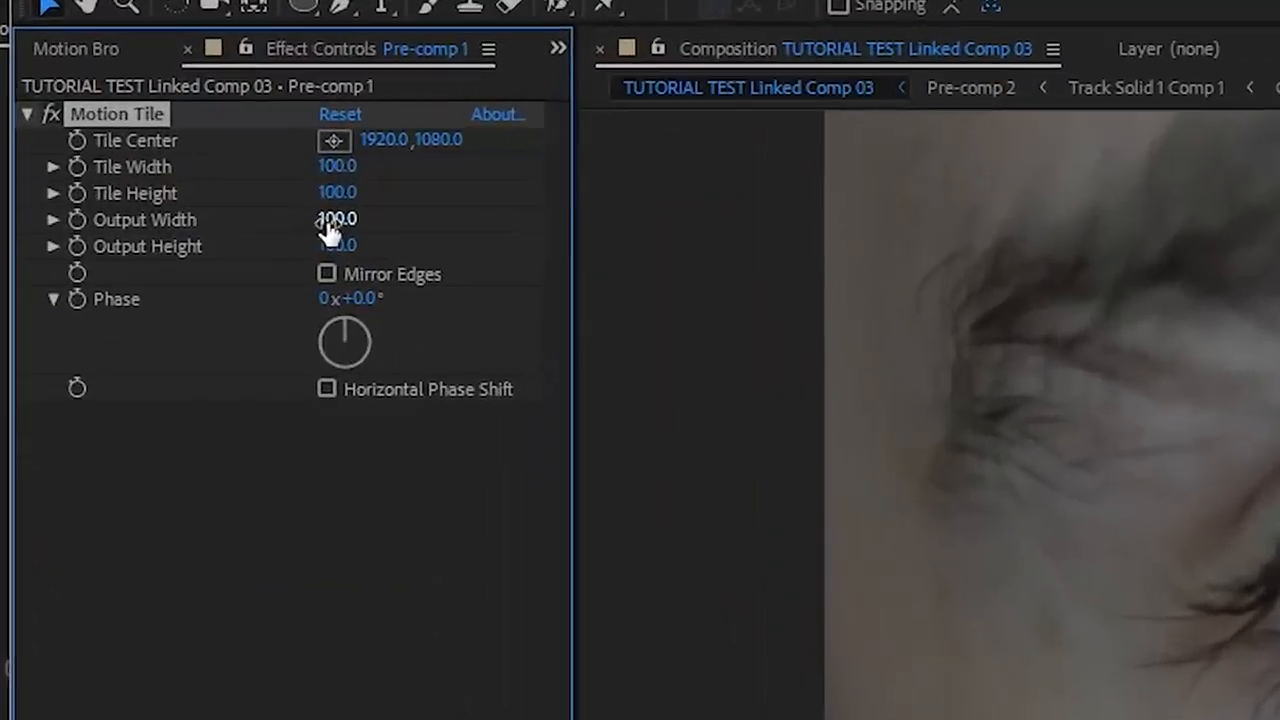
pyautogui.write('200')
pyautogui.press('Return')
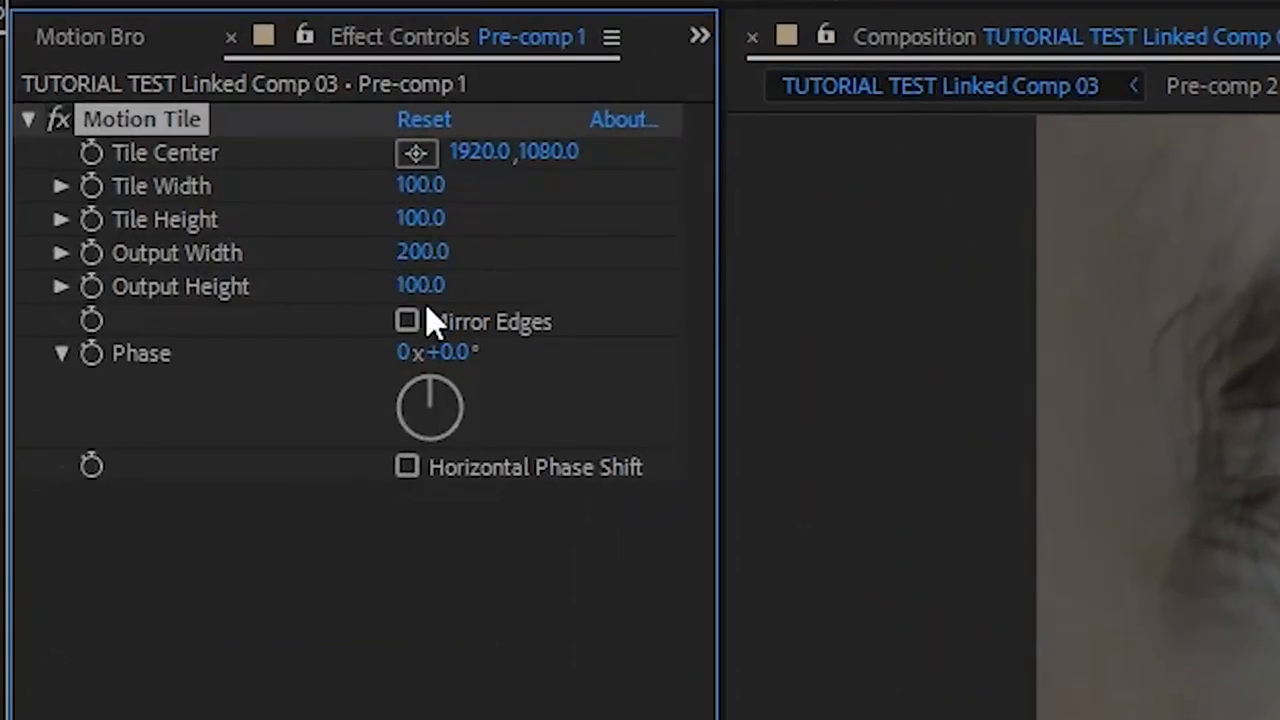
pyautogui.click(420, 286)
pyautogui.write('200')
pyautogui.press('Return')
pyautogui.click(396, 318)
pyautogui.click(405, 321)
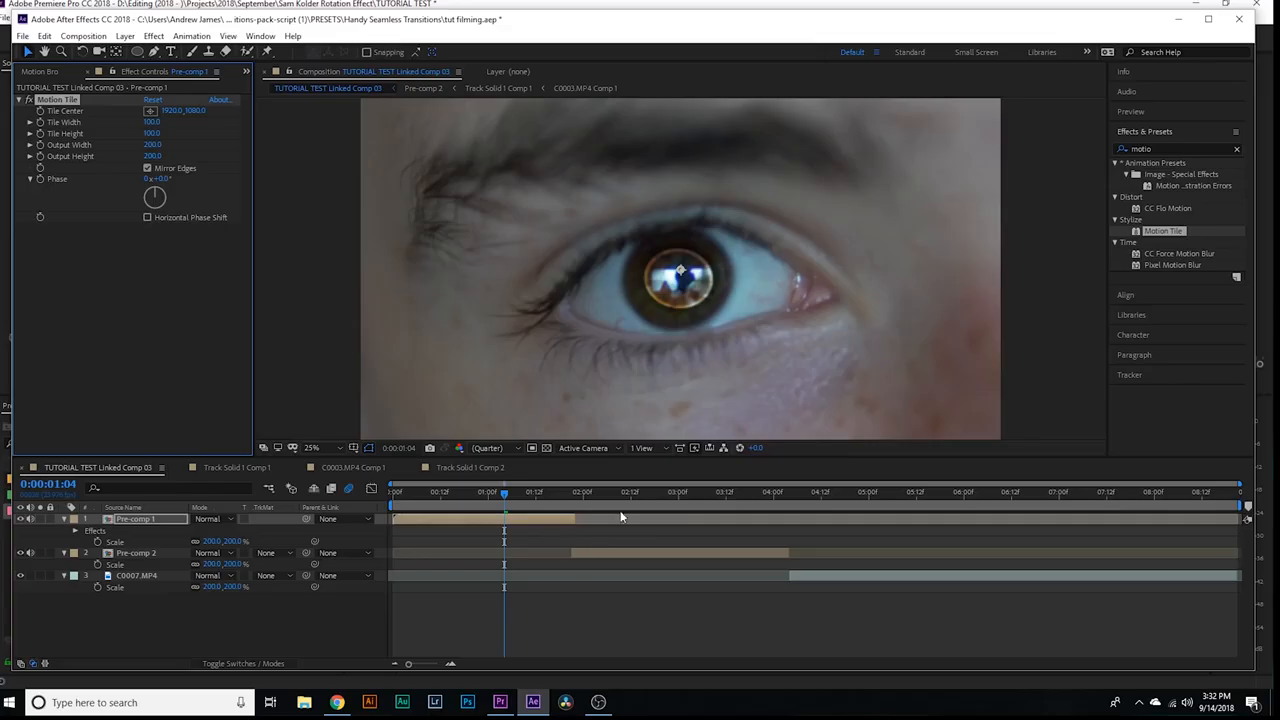
# - Paste the Motion Tile effect onto Pre-comp 2 and C0007.MP4
pyautogui.click(637, 492)
pyautogui.click(643, 552)
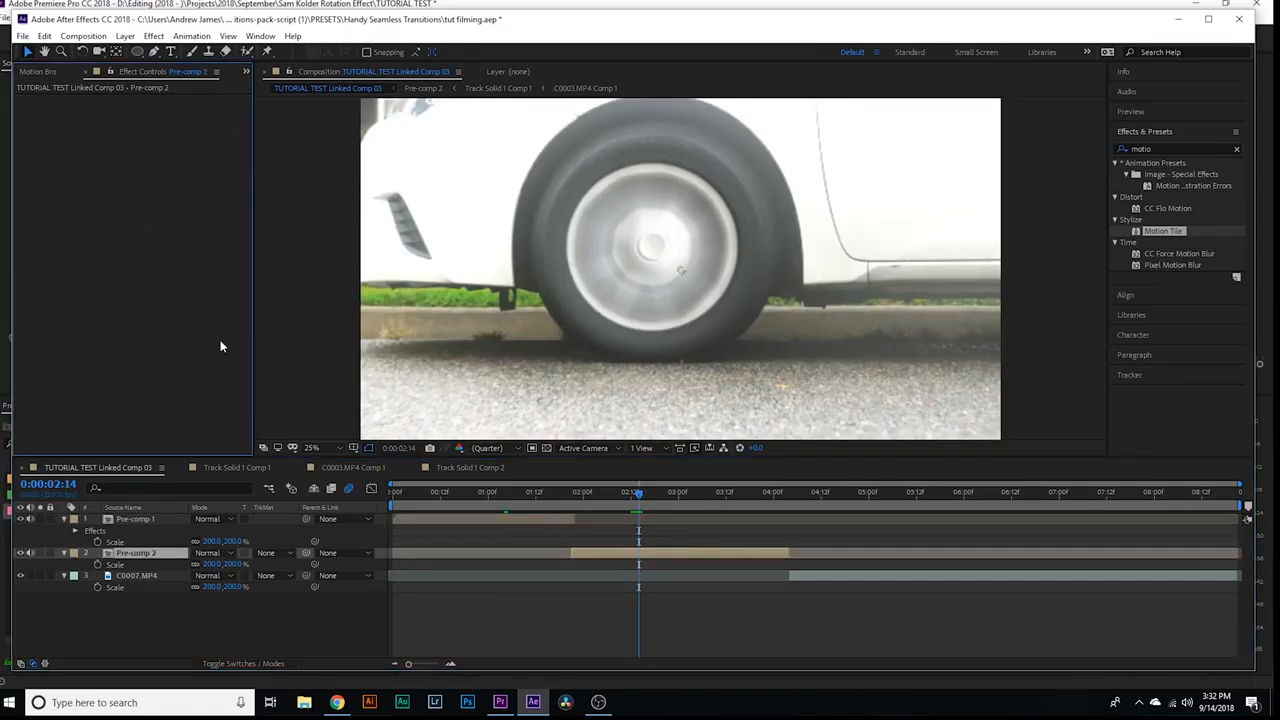
pyautogui.hotkey('ctrl', 'v')
pyautogui.click(809, 588)
pyautogui.click(144, 300)
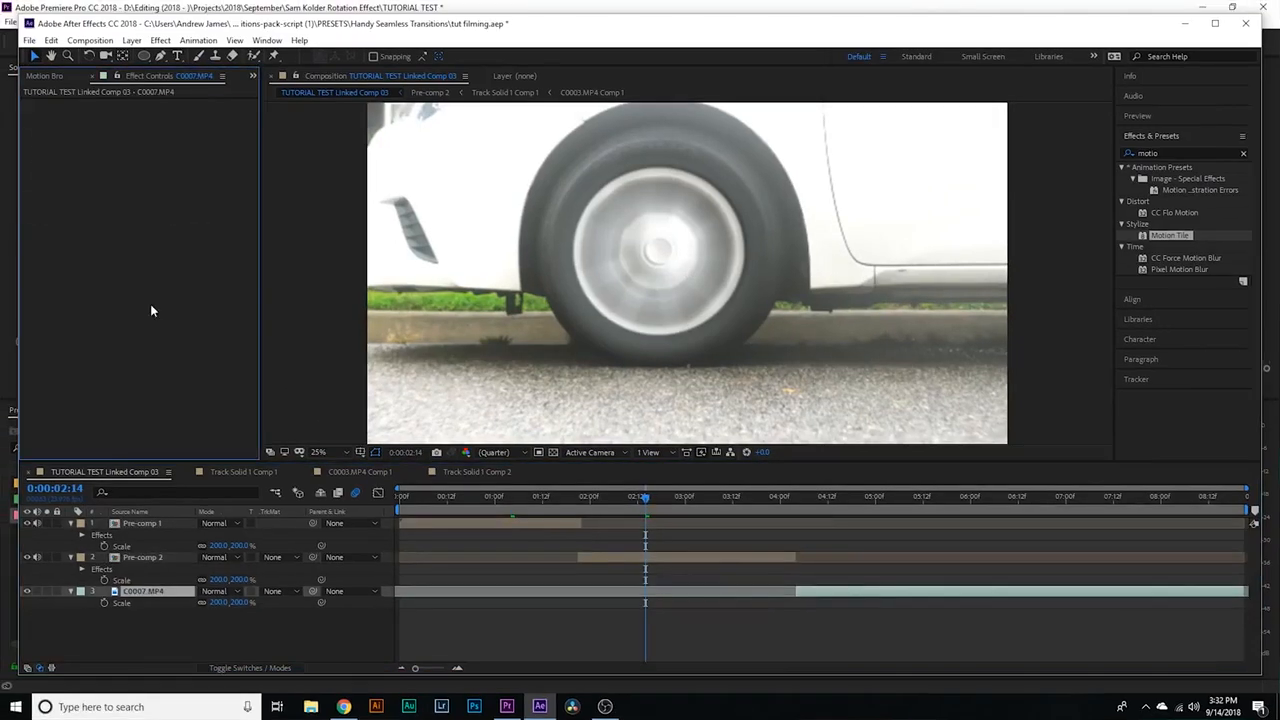
pyautogui.hotkey('ctrl', 'v')
# - Add a Rotation keyframe of -33° to Pre-comp 1 at 0:00:00:00
pyautogui.click(394, 495)
pyautogui.click(404, 519)
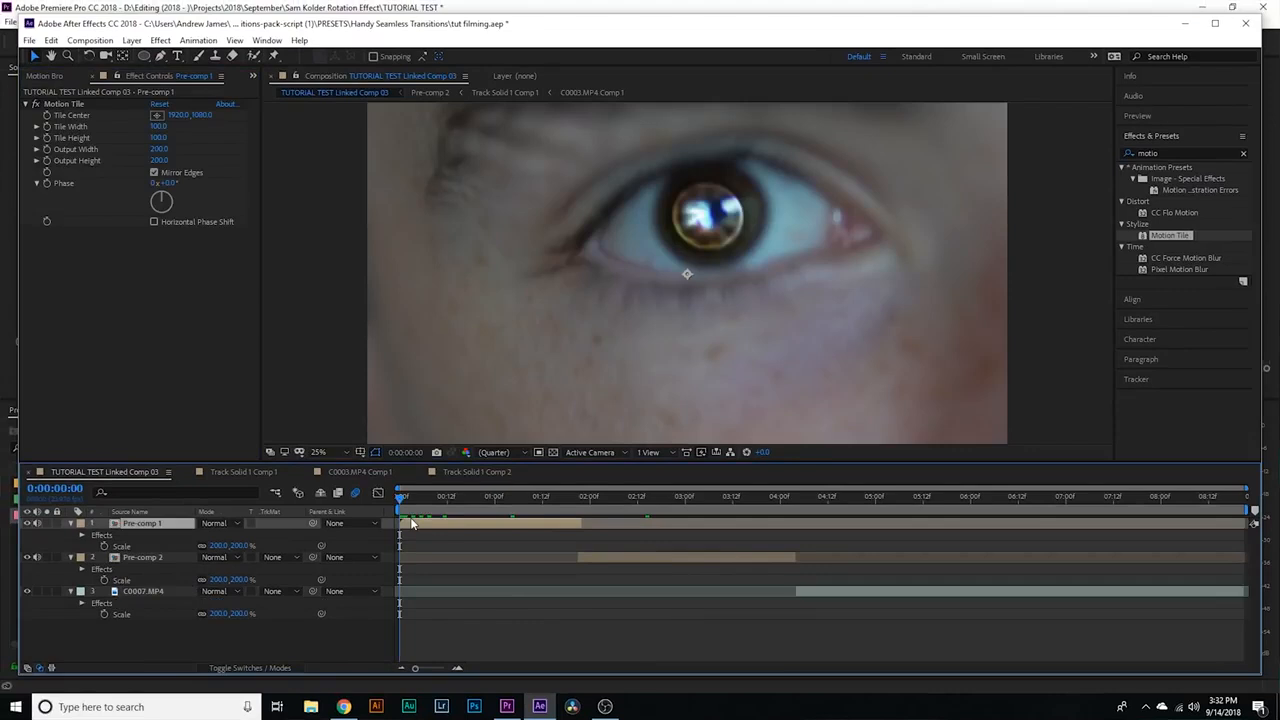
pyautogui.press('r')
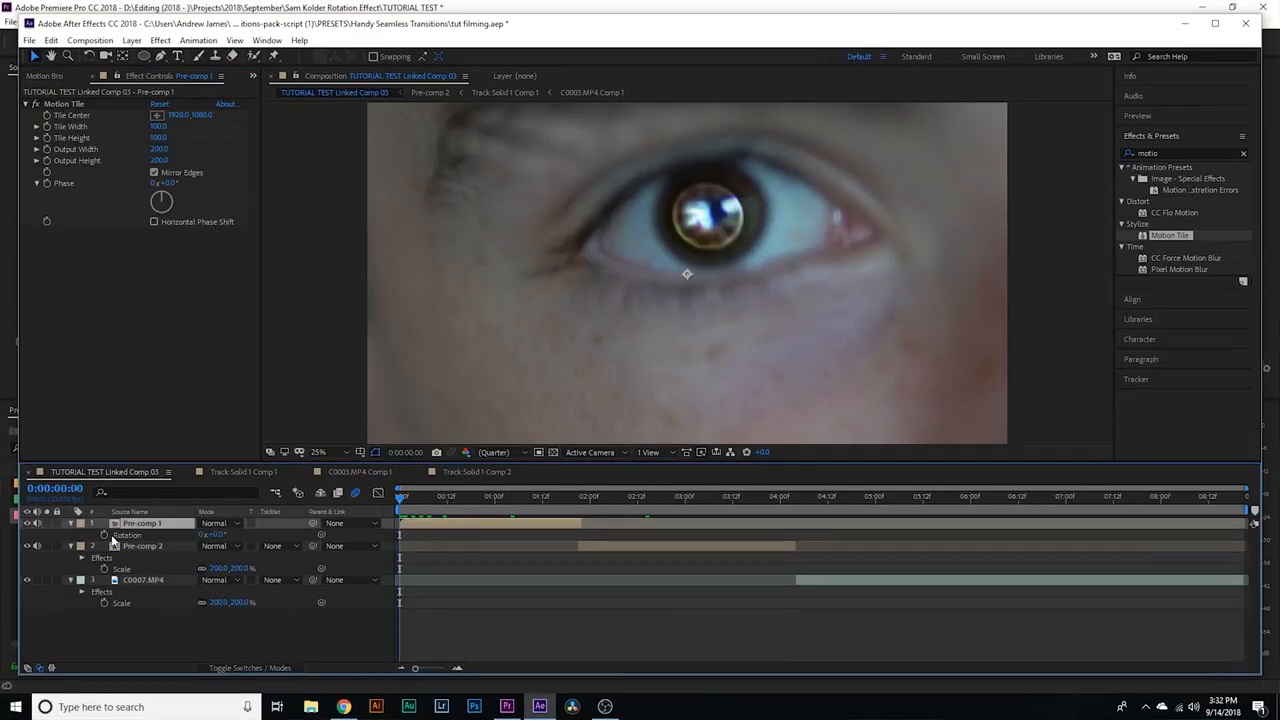
pyautogui.click(104, 535)
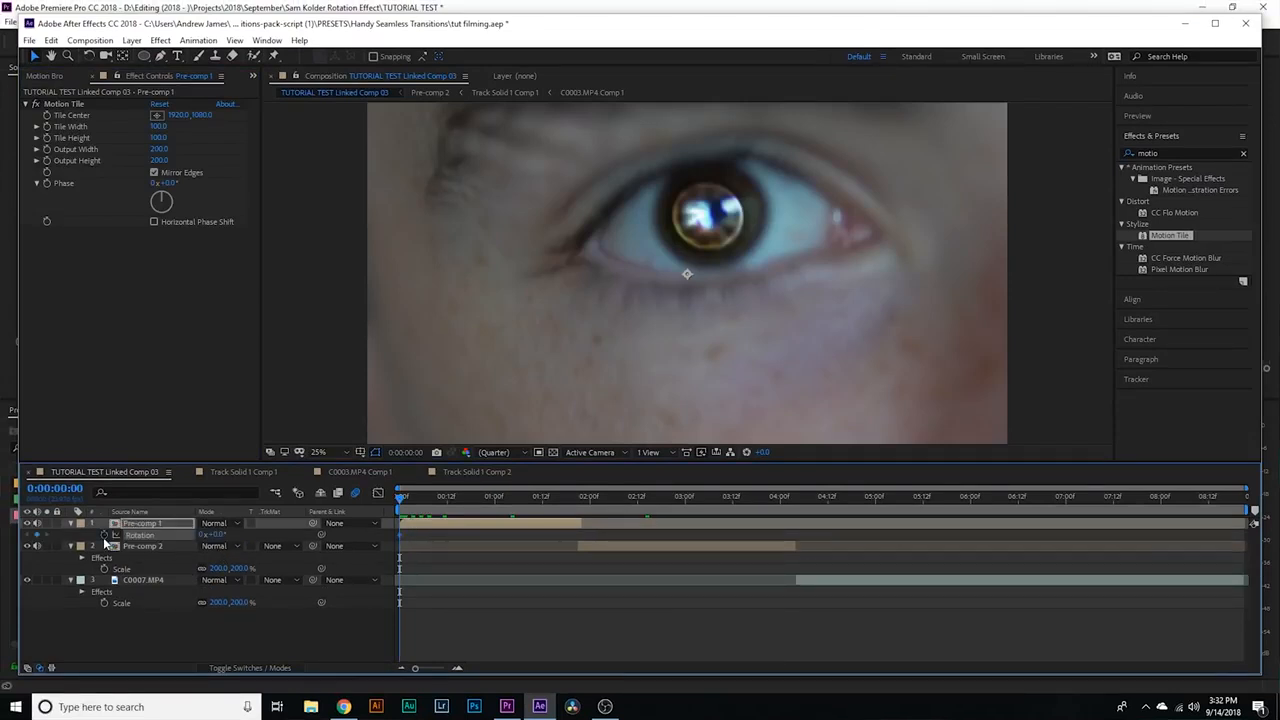
pyautogui.click(219, 535)
pyautogui.write('-33')
# - Set Pre-comp 1's rotation to 25° at 0:00:01:10, before the end of the eye clip
pyautogui.click(575, 505)
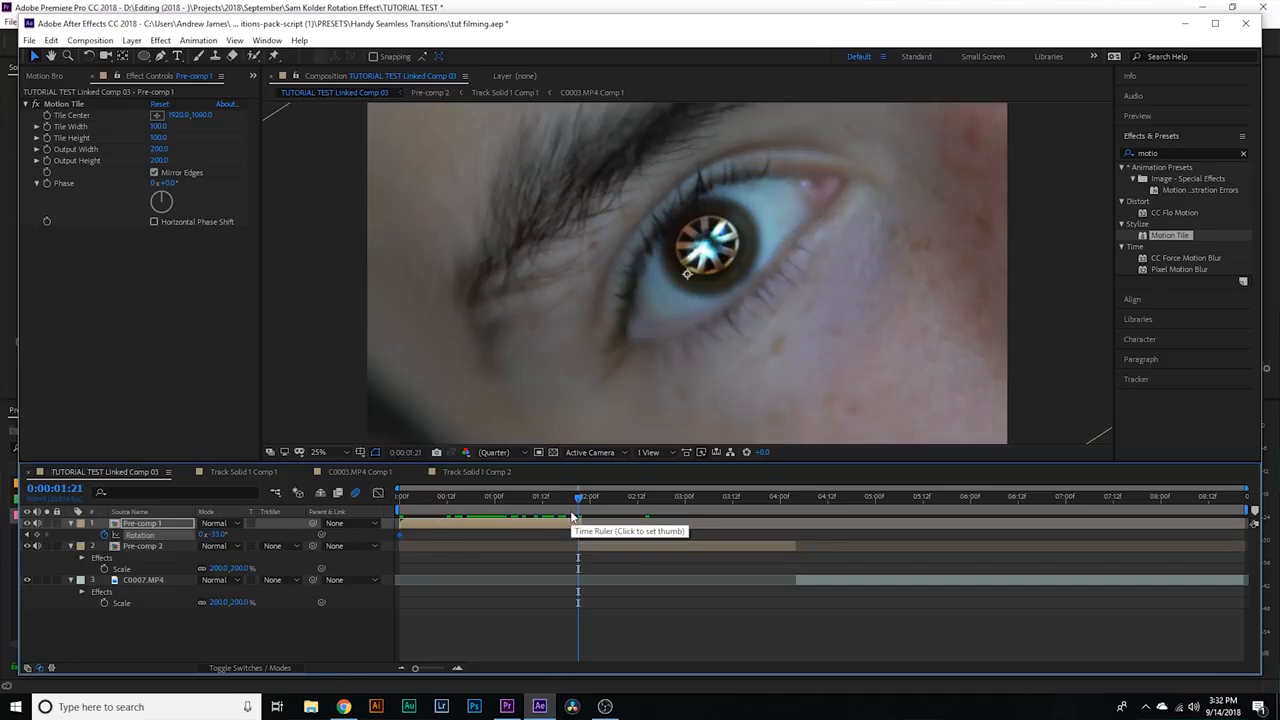
pyautogui.press('pageup')
pyautogui.press('pageup')
pyautogui.press('pageup')
pyautogui.press('pageup')
pyautogui.press('pageup')
pyautogui.press('pageup')
pyautogui.press('pageup')
pyautogui.press('pageup')
pyautogui.press('pageup')
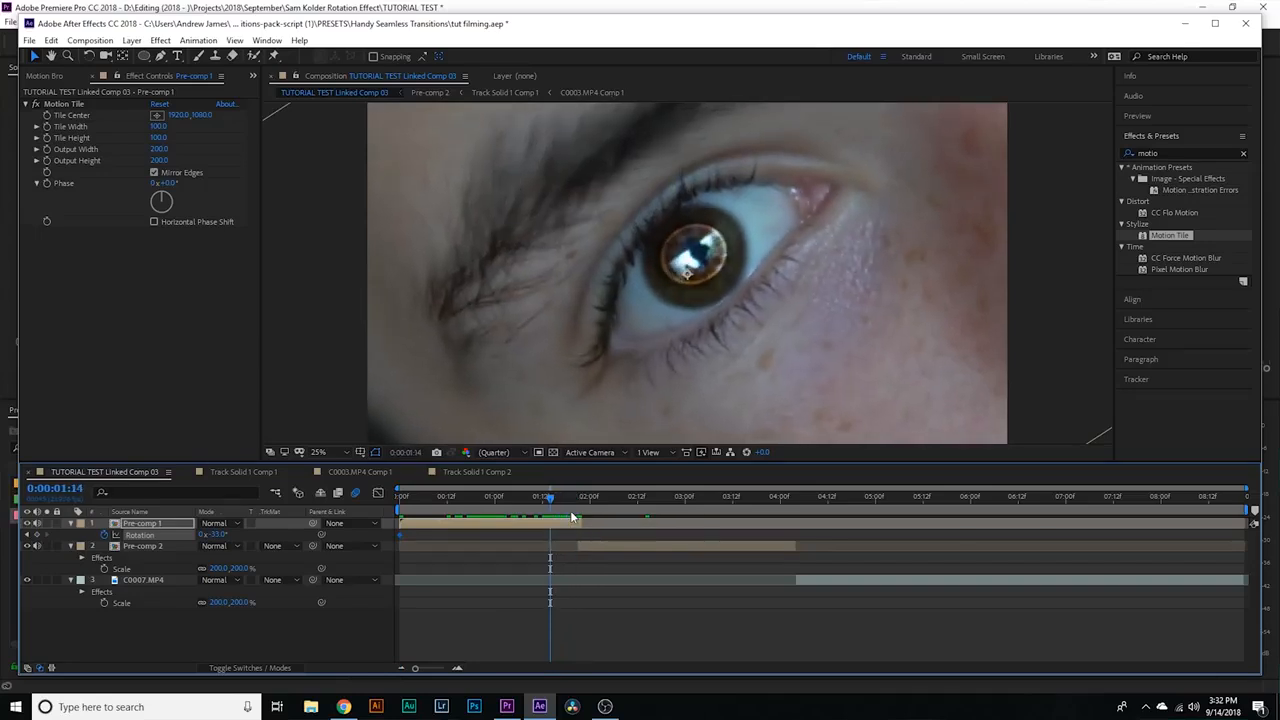
pyautogui.press('pageup')
pyautogui.press('pageup')
pyautogui.click(217, 535)
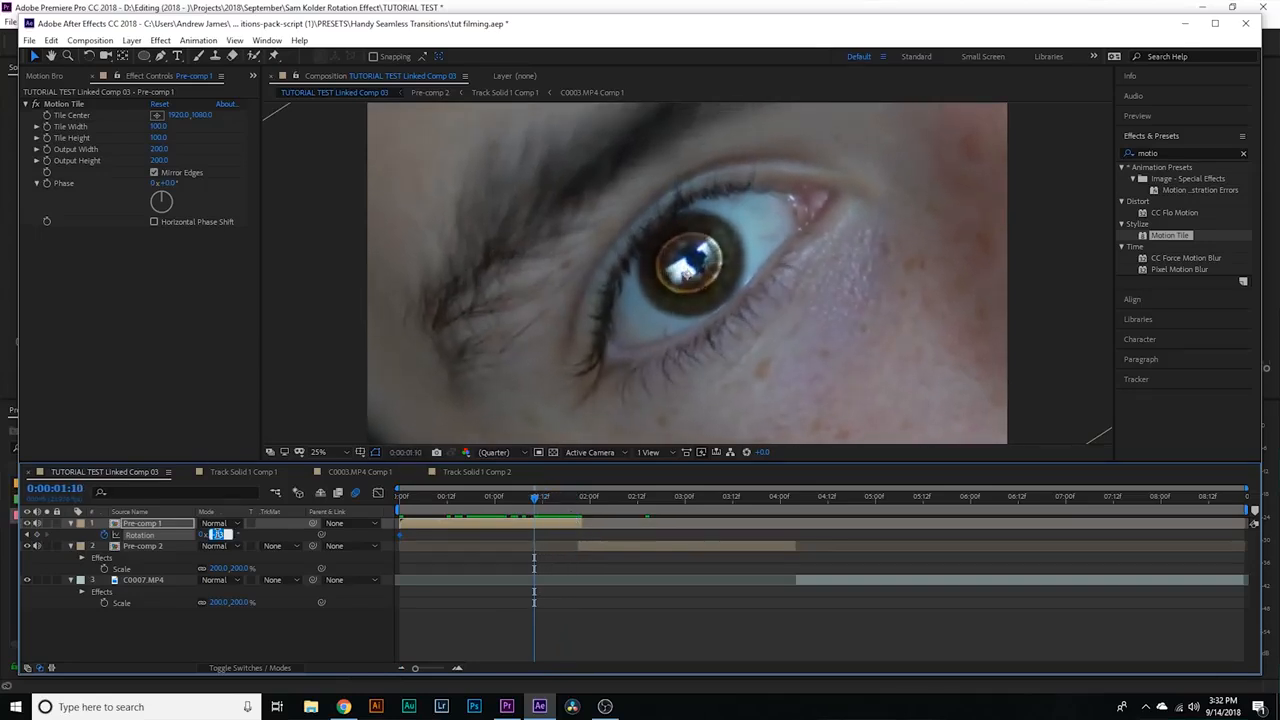
pyautogui.press('Return')
# - Set Pre-comp 1's rotation to 220° at 0:00:01:21, at the end of the eye clip
pyautogui.press('pagedown')
pyautogui.press('pagedown')
pyautogui.press('pagedown')
pyautogui.press('pagedown')
pyautogui.press('pagedown')
pyautogui.press('pagedown')
pyautogui.press('pagedown')
pyautogui.press('pagedown')
pyautogui.press('pagedown')
pyautogui.press('pagedown')
pyautogui.press('pagedown')
pyautogui.press('pagedown')
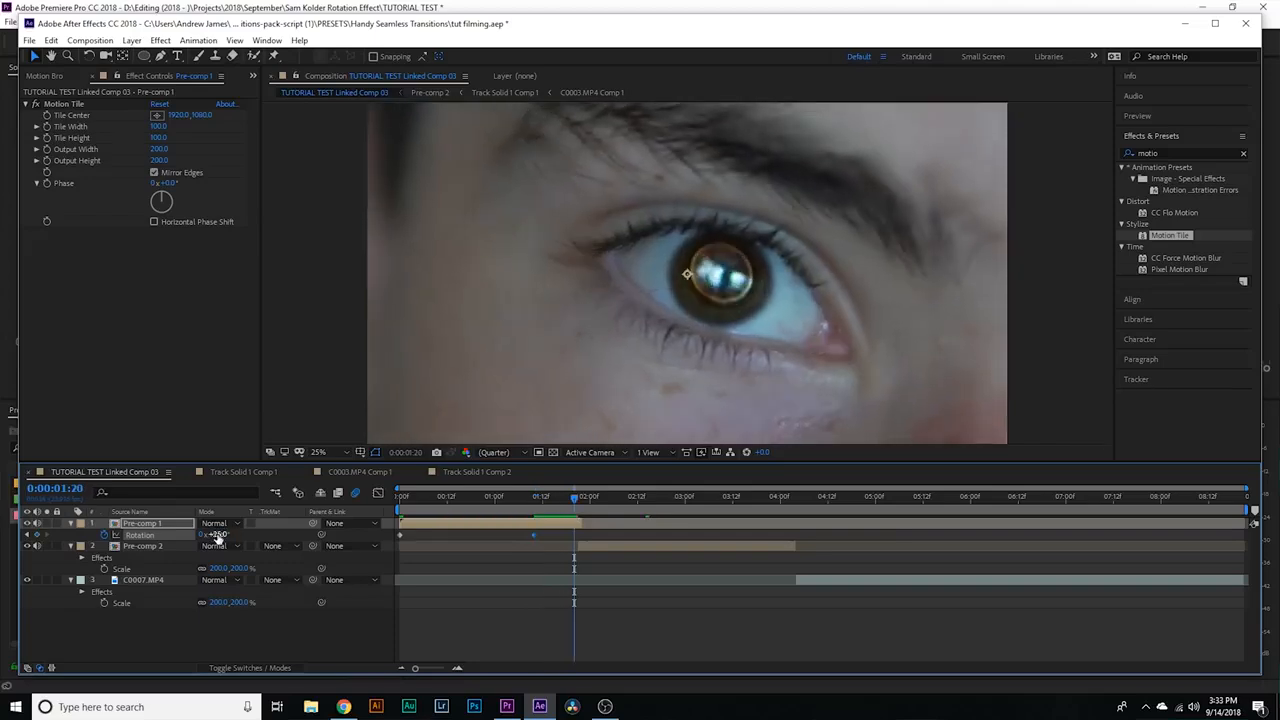
pyautogui.press('pageup')
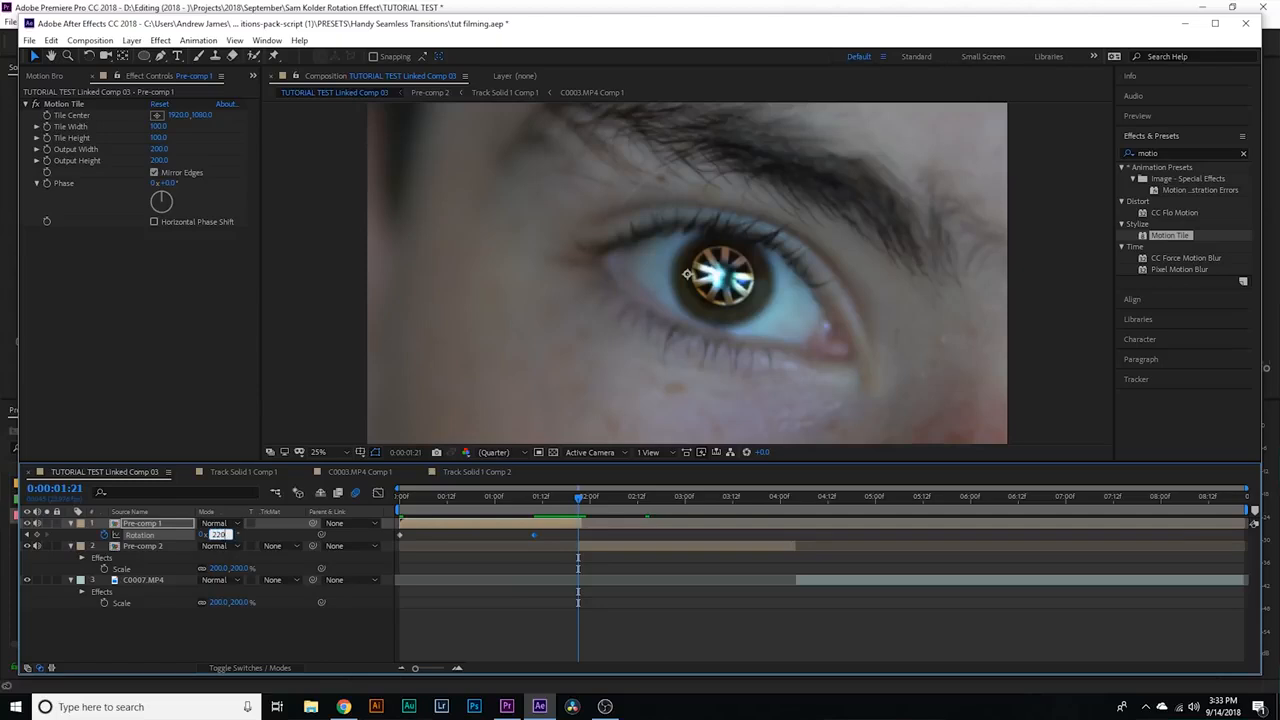
pyautogui.press('Return')
# - Keyframe Pre-comp 2's rotation from 0° at 0:00:01:22 to 1x+27° at 0:00:04:03
pyautogui.press('pagedown')
pyautogui.click(611, 540)
pyautogui.press('r')
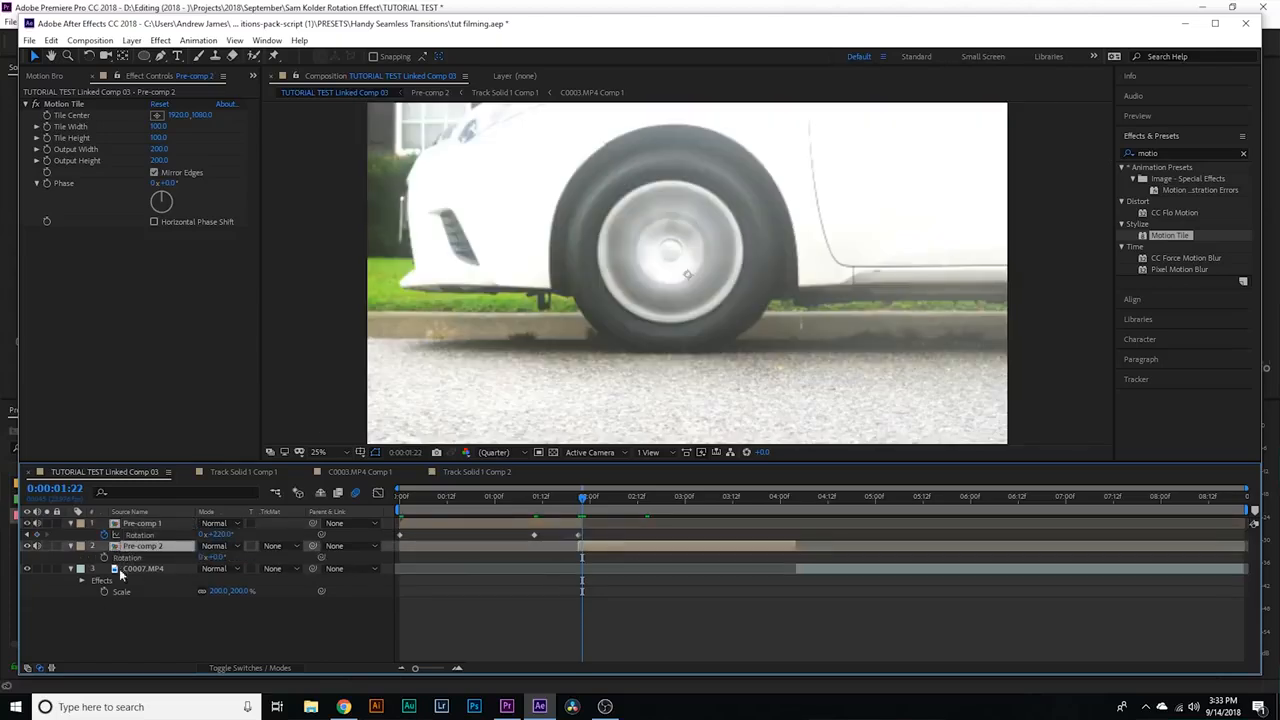
pyautogui.press('space')
pyautogui.click(201, 557)
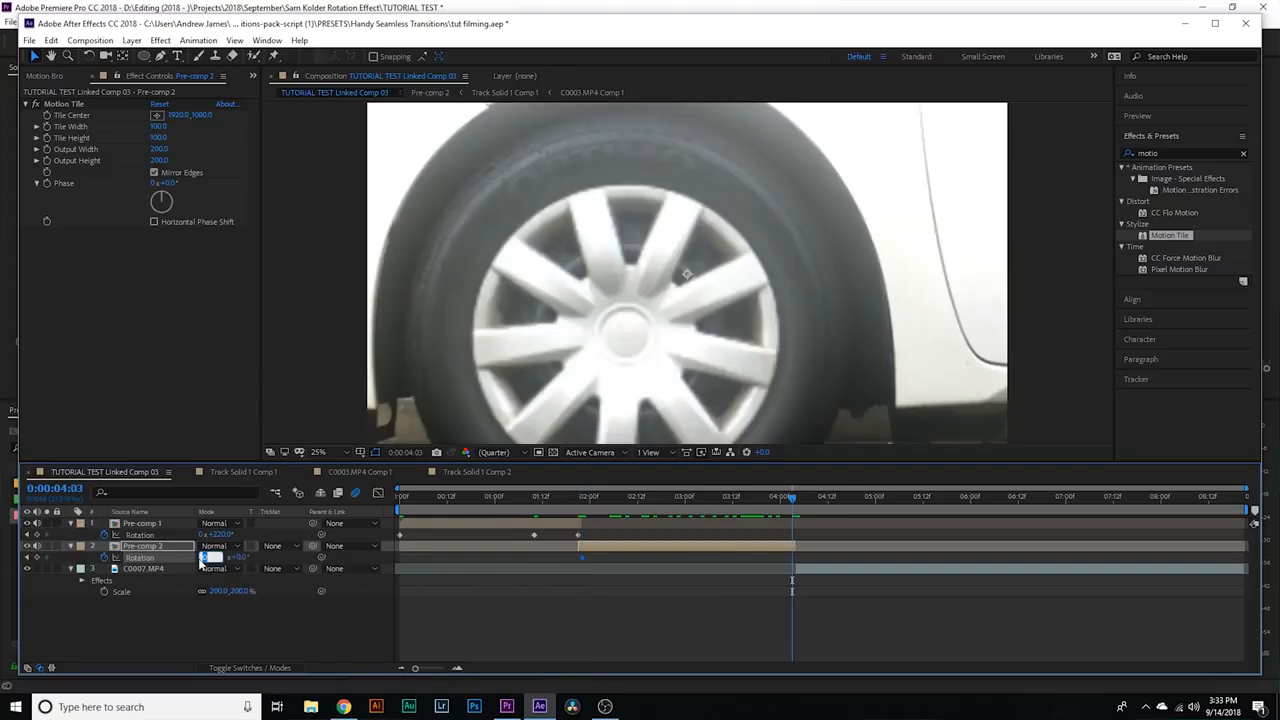
pyautogui.write('1')
pyautogui.press('Return')
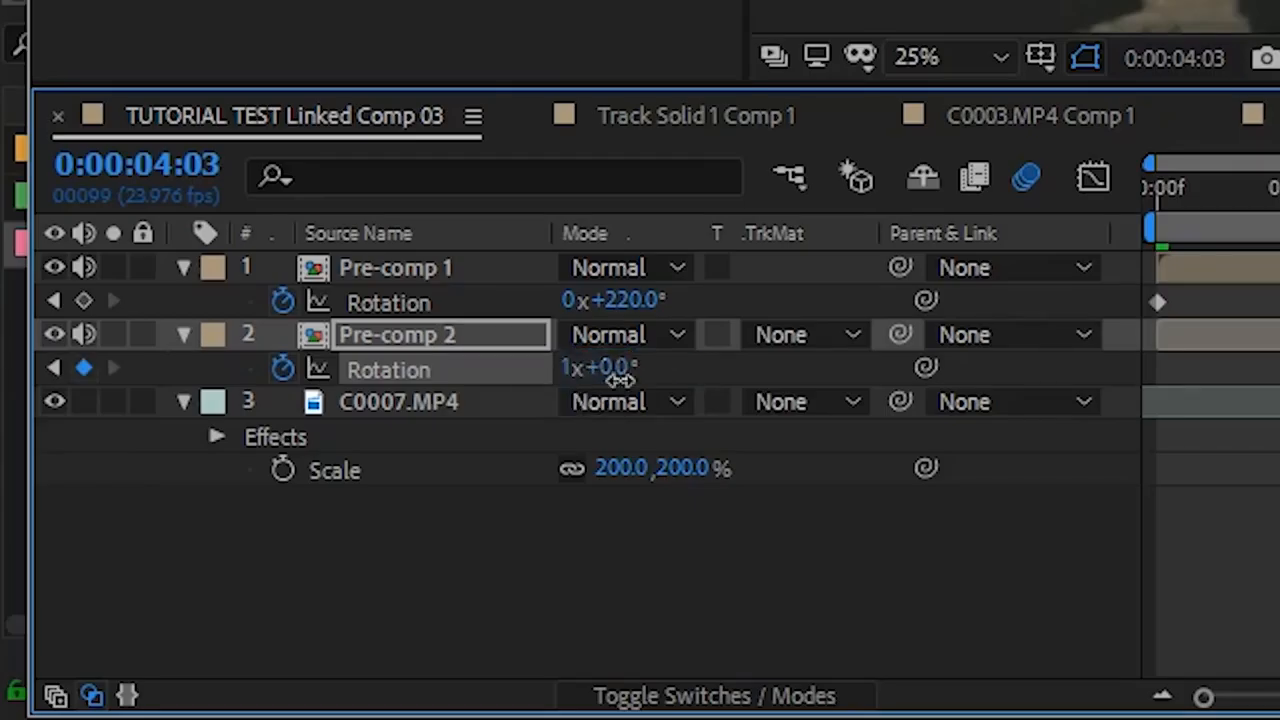
pyautogui.click(605, 367)
pyautogui.write('2')
pyautogui.write('7')
# - Keyframe C0007.MP4's rotation from 0° at 0:00:04:04 to 1x+22.5° at 0:00:08:20
pyautogui.click(877, 573)
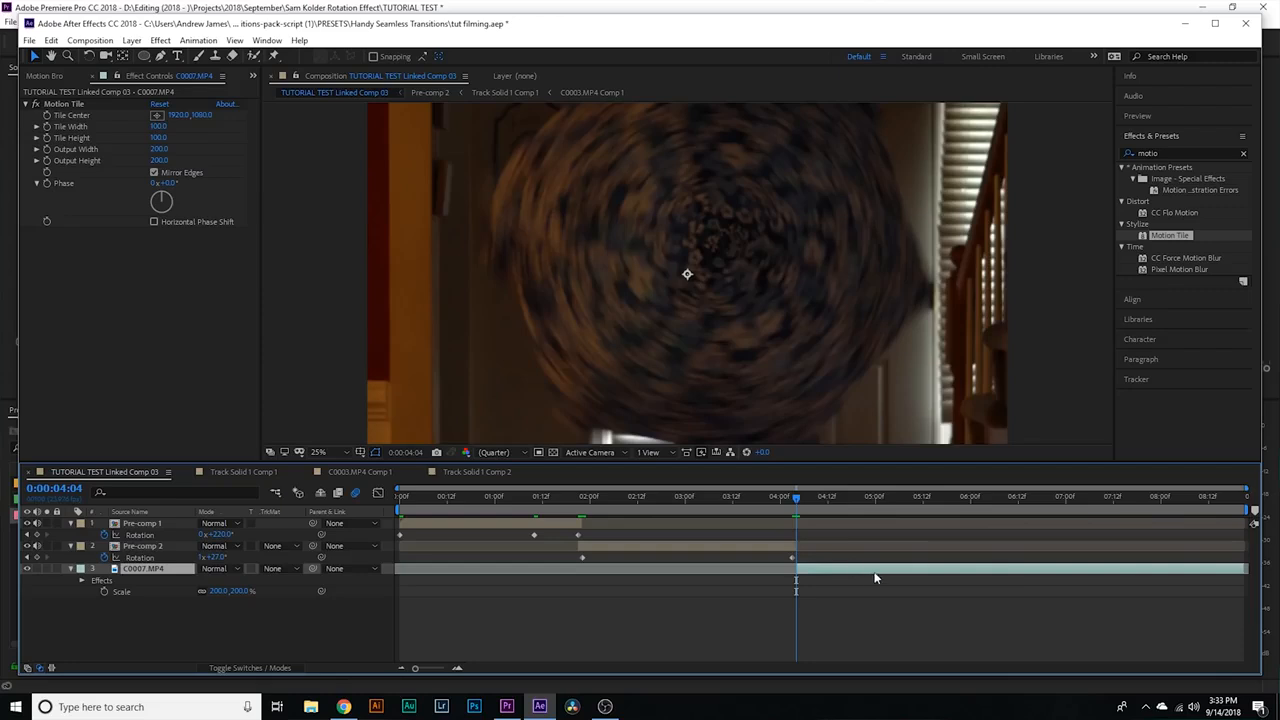
pyautogui.press('r')
pyautogui.click(103, 580)
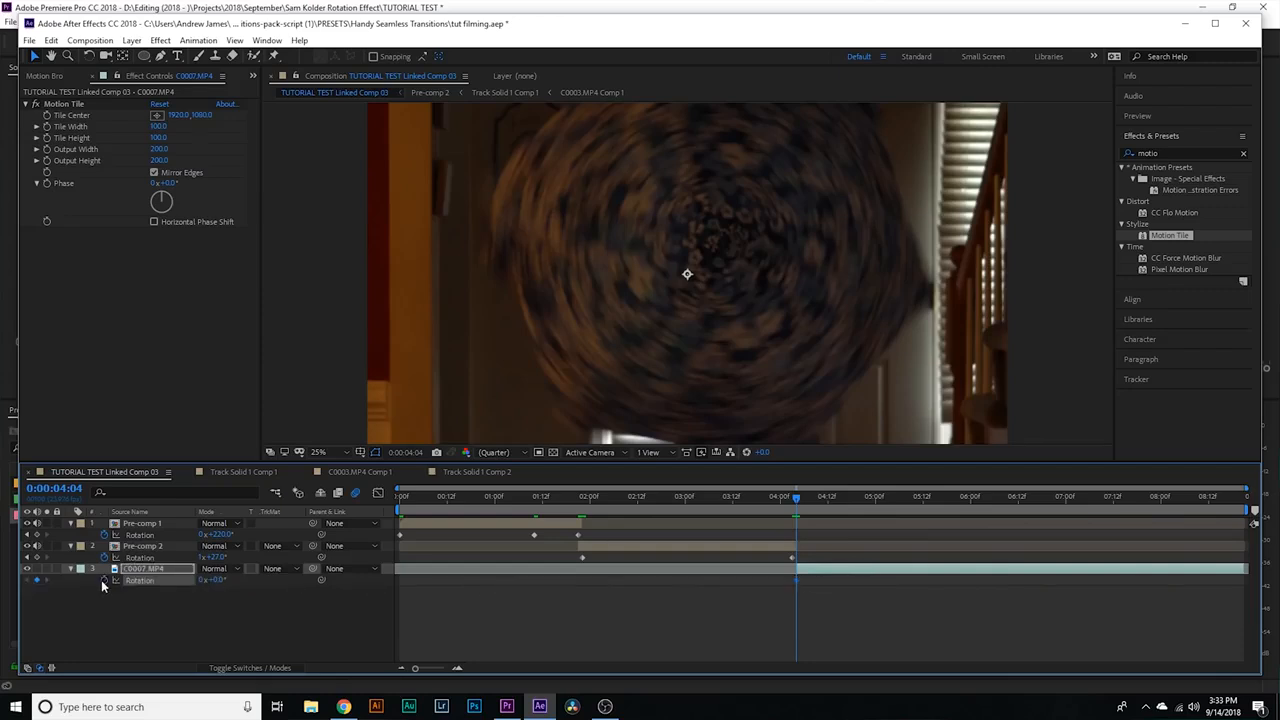
pyautogui.press('space')
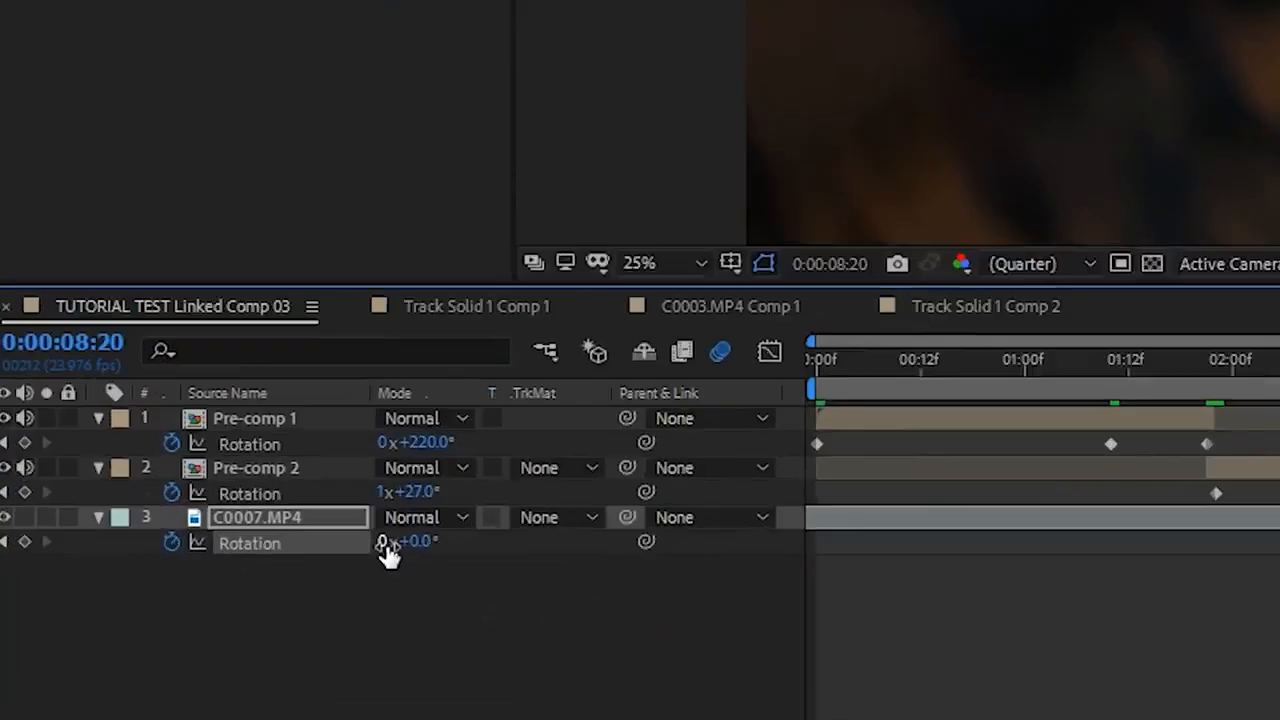
pyautogui.click(383, 543)
pyautogui.write('1')
pyautogui.press('Return')
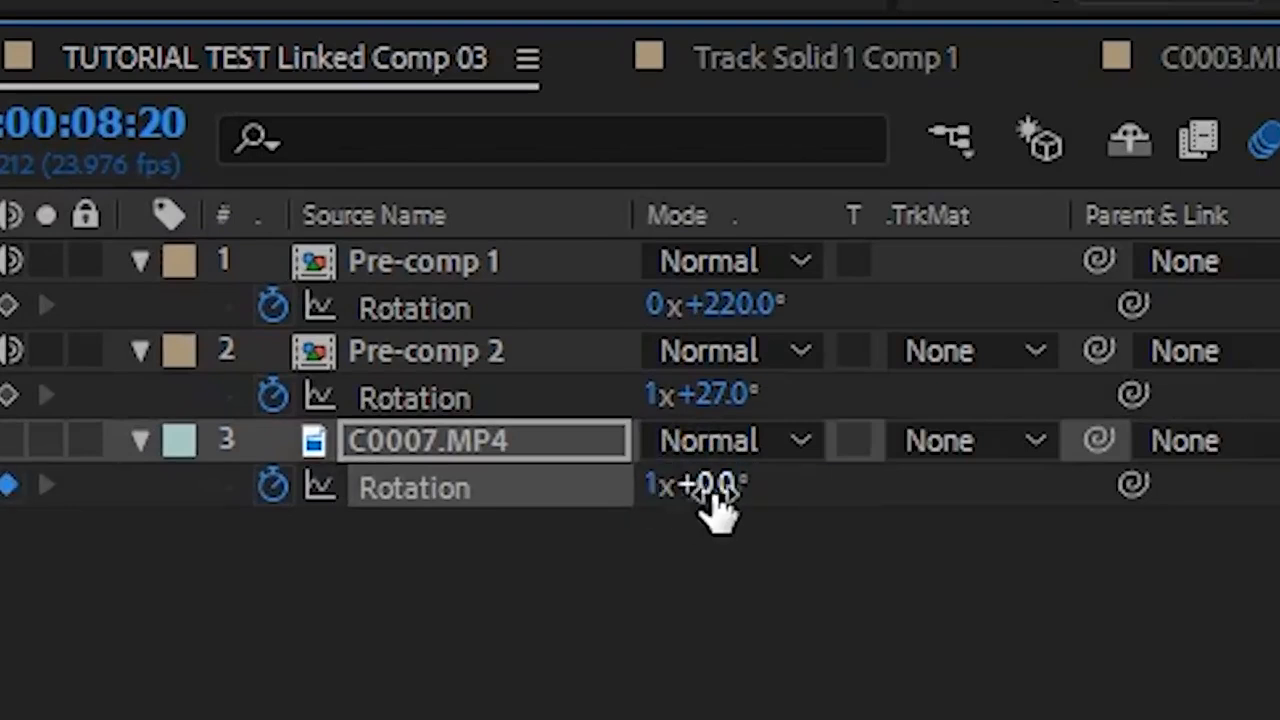
pyautogui.click(419, 543)
pyautogui.write('22.5')
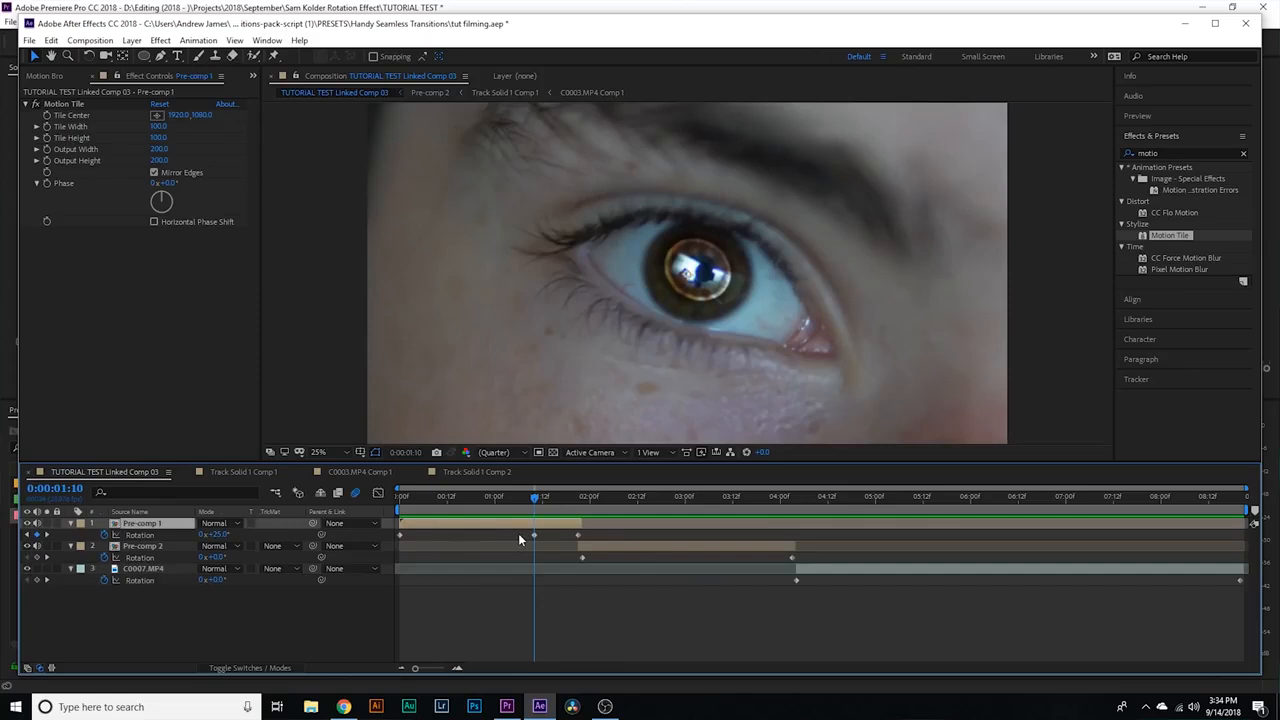
# - Apply Easy Ease to Pre-comp 1's last two rotation keyframes and lower the 25° keyframe's incoming handle in the Graph Editor
pyautogui.moveTo(518, 540); pyautogui.dragTo(615, 540)
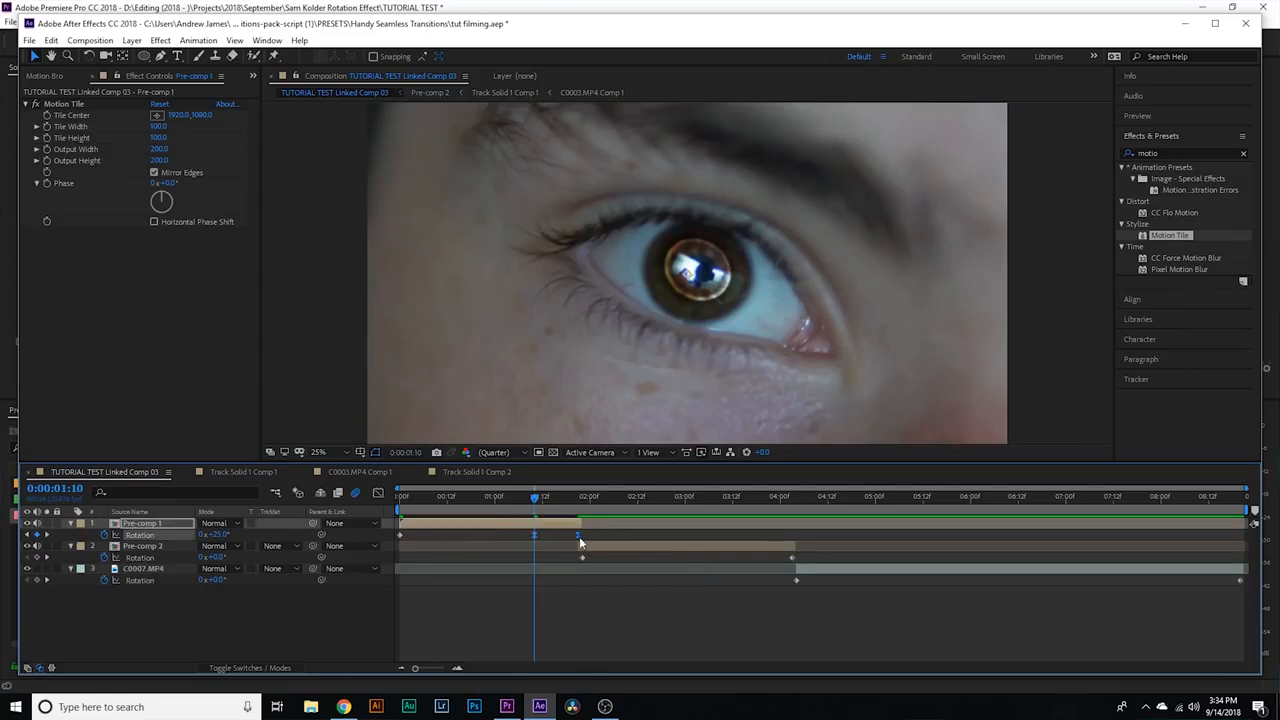
pyautogui.click(378, 492)
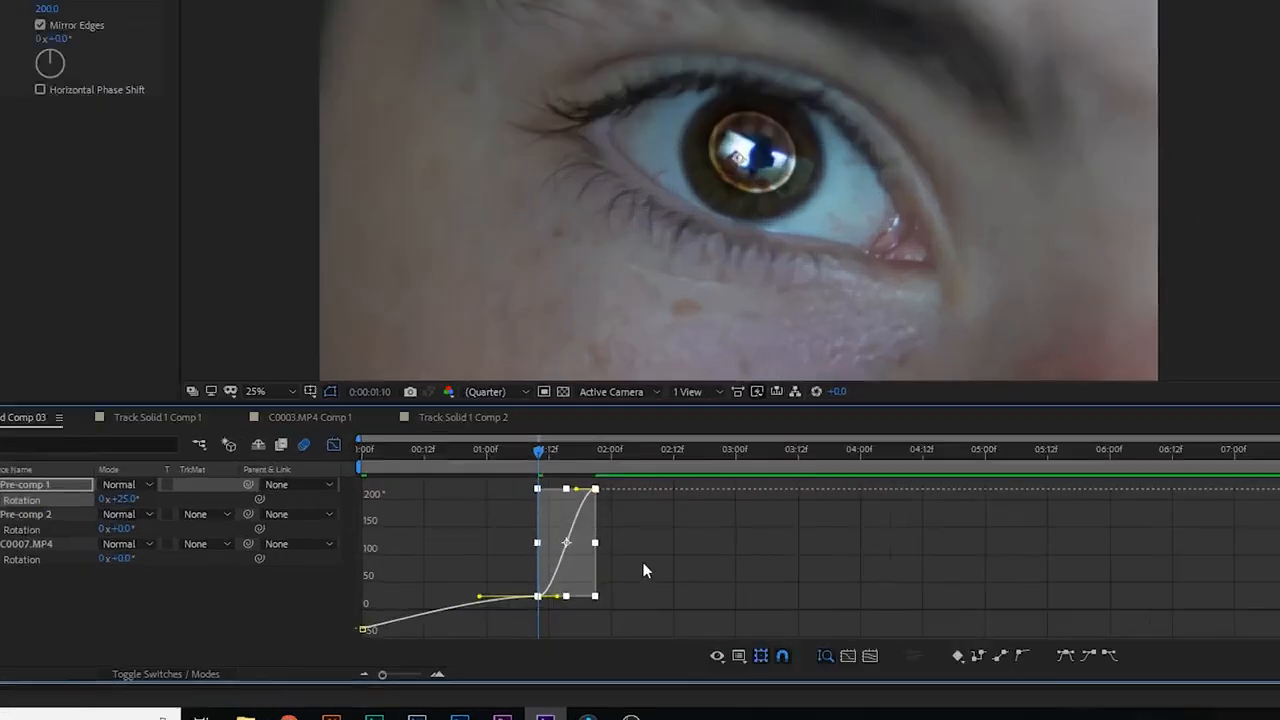
pyautogui.click(644, 564)
pyautogui.click(597, 489)
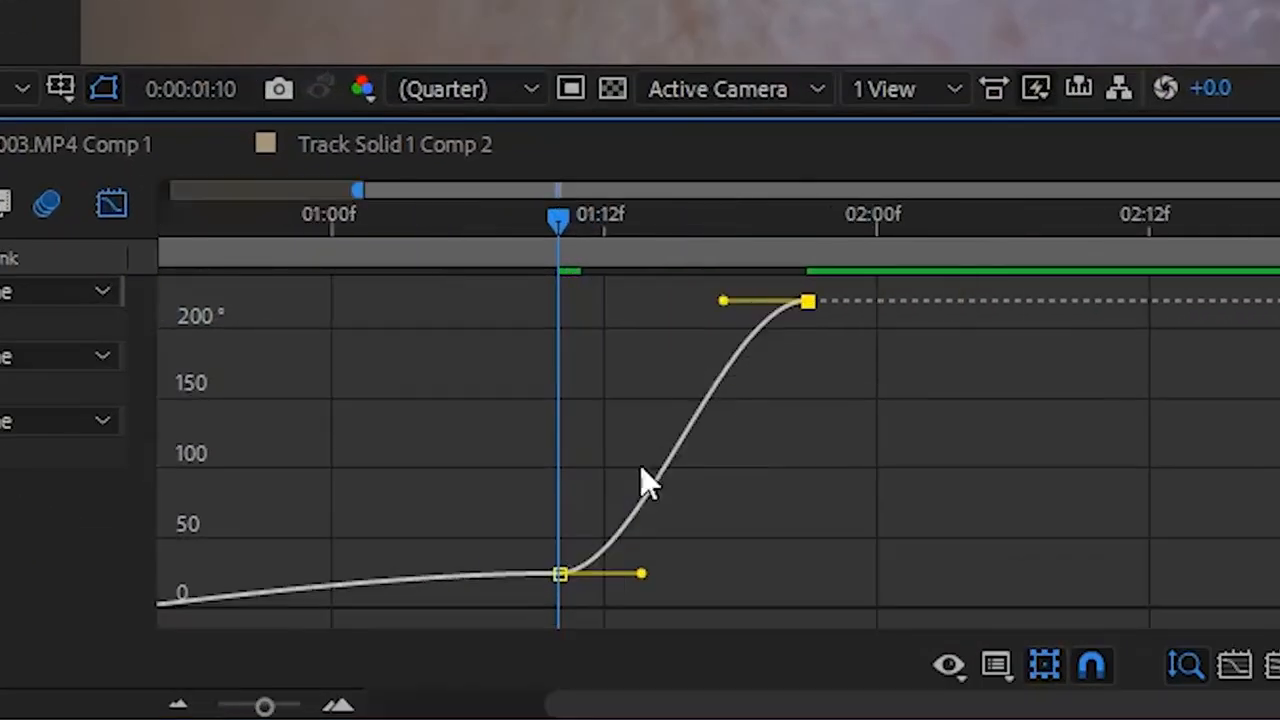
pyautogui.click(682, 580)
pyautogui.click(556, 574)
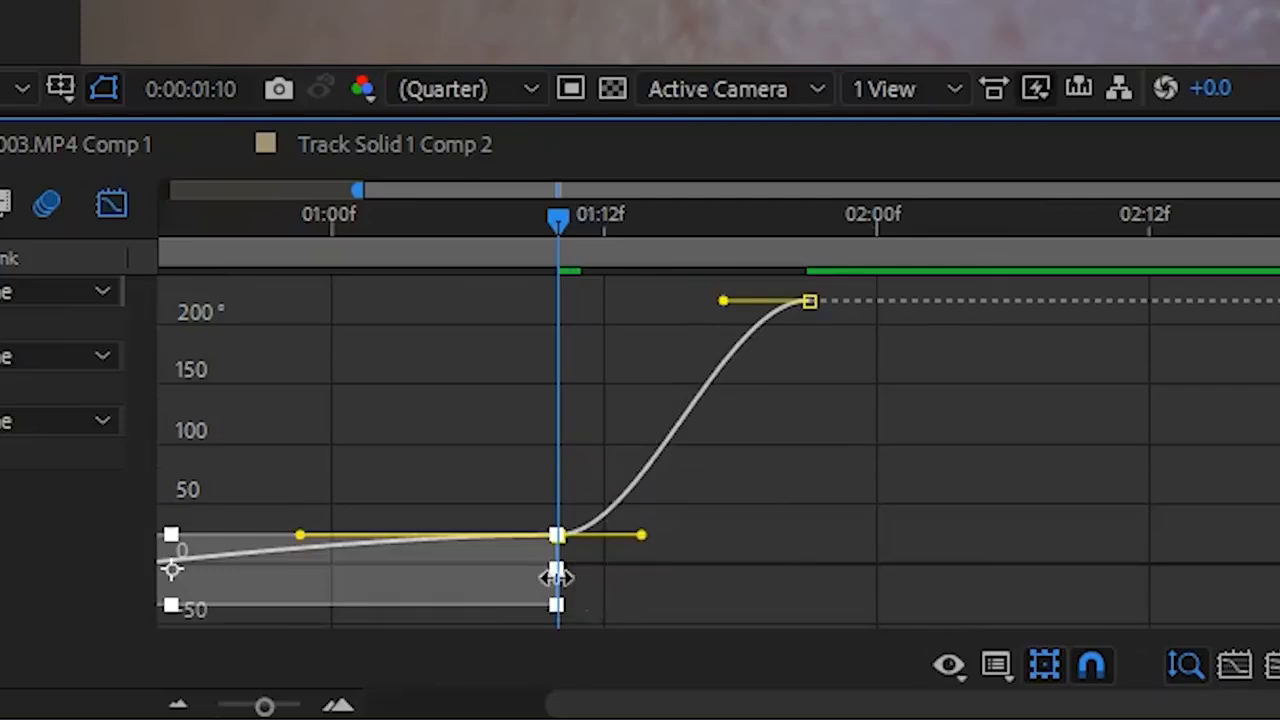
pyautogui.moveTo(303, 533); pyautogui.dragTo(303, 556)
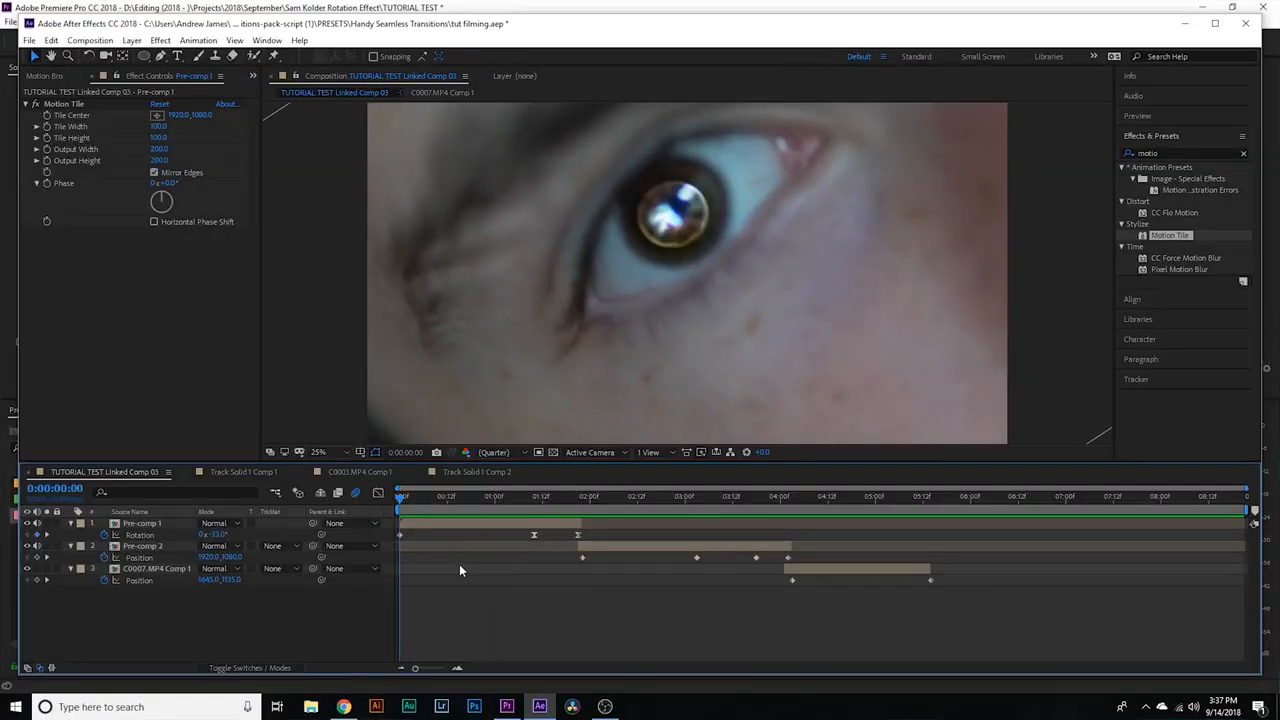
# - Play the composition from 0:00:00:00 to preview the transitions
pyautogui.press('space')
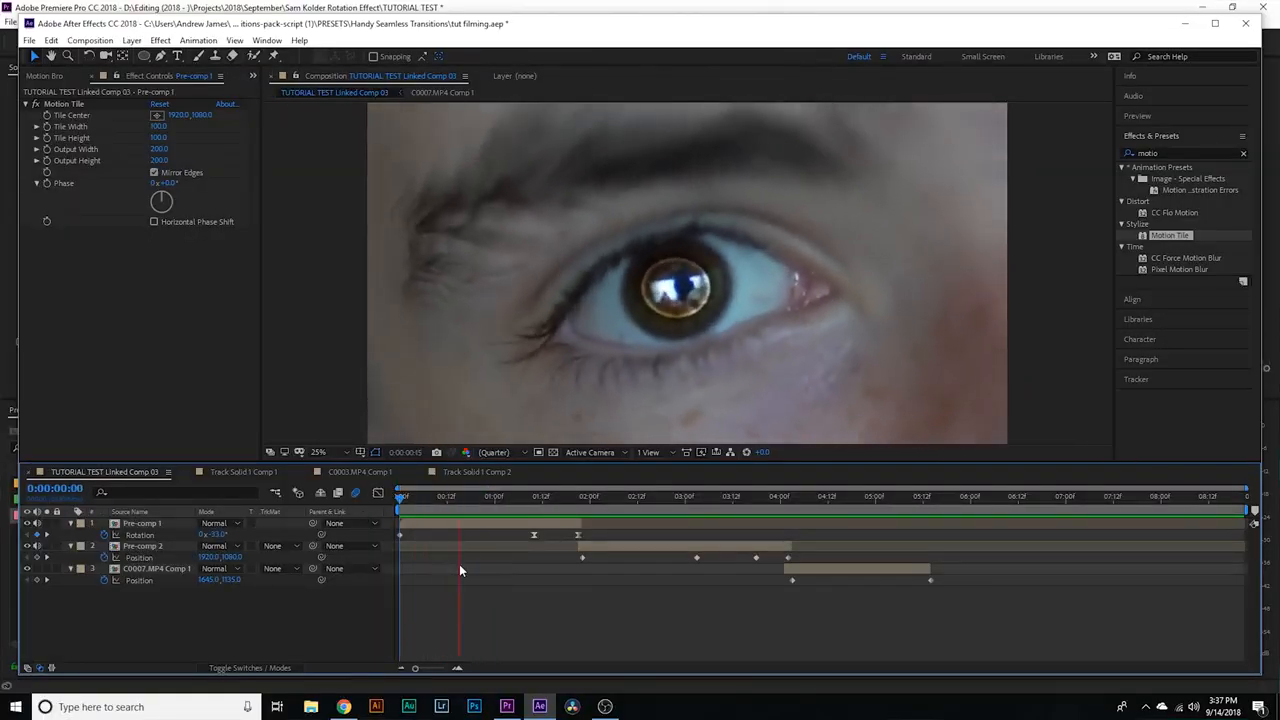